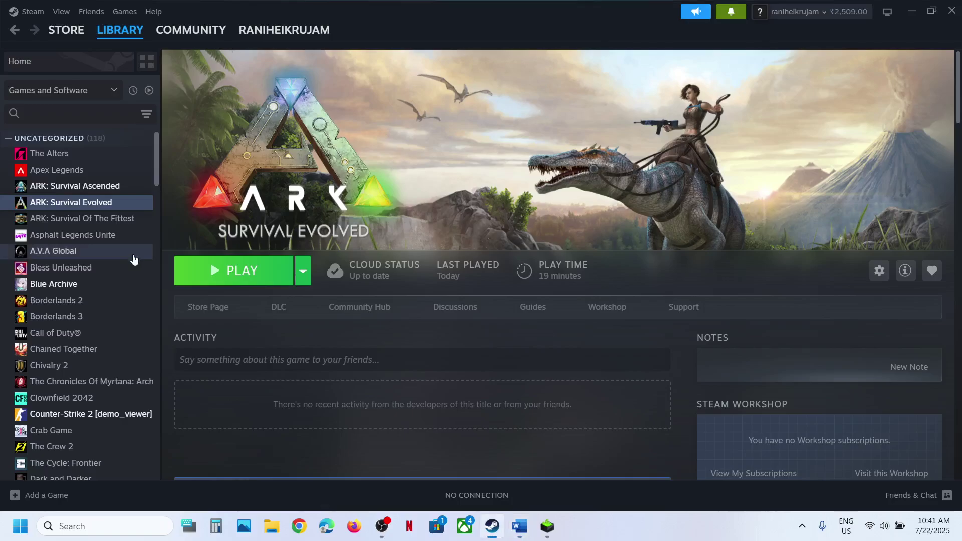
- Browse the local files of ARK: Survival Evolved and open the ShooterGame folder
{"action": "right_click", "coordinate": [96, 202]}
{"action": "mouse_move", "coordinate": [146, 285]}
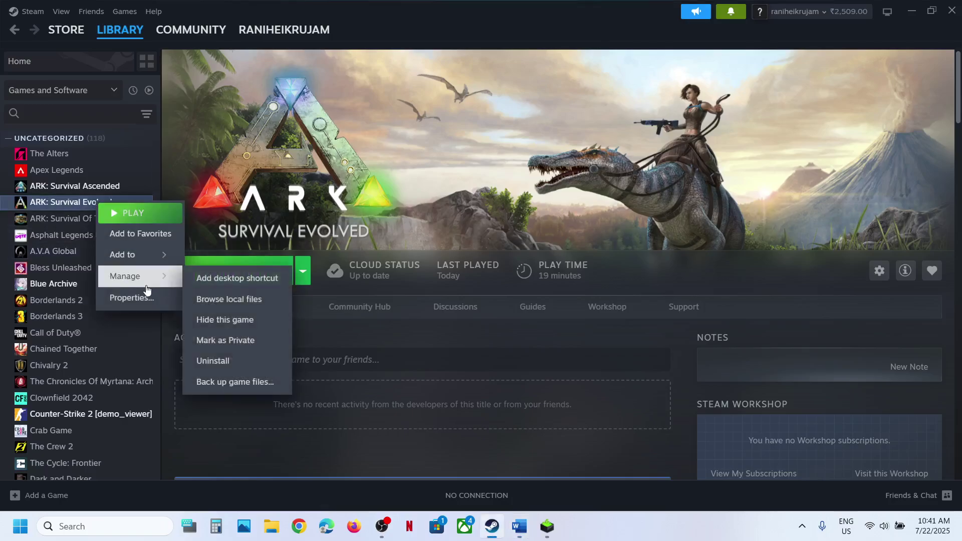
{"action": "left_click", "coordinate": [252, 299]}
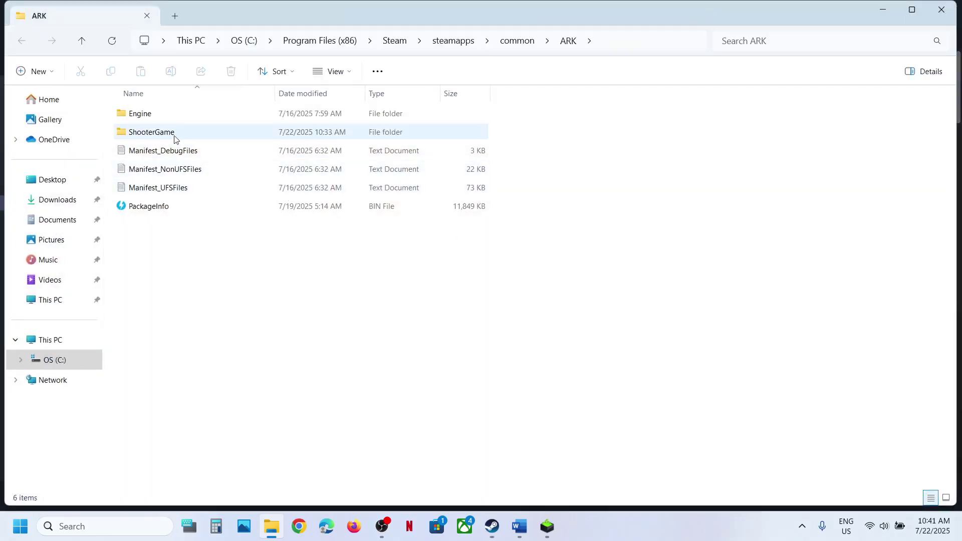
{"action": "double_click", "coordinate": [151, 134]}
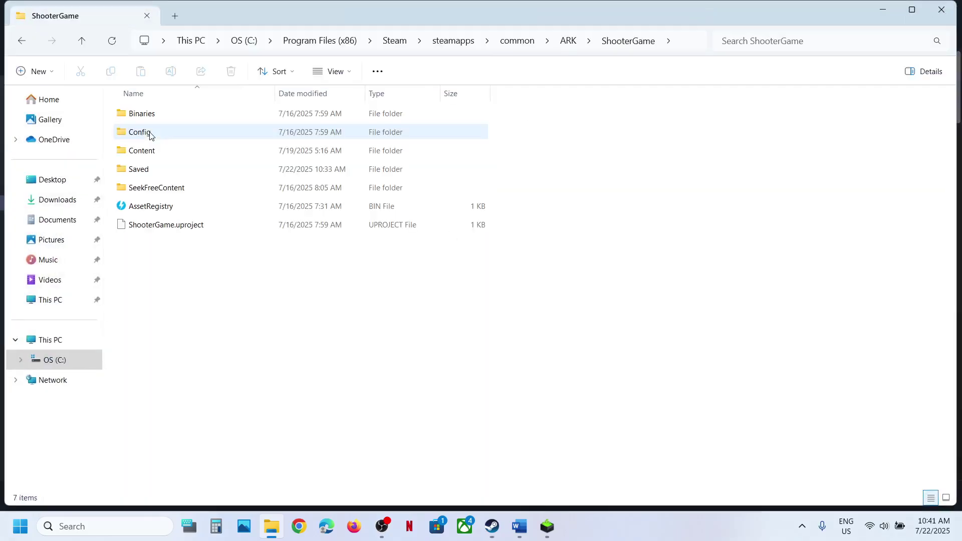
- Copy the Saved folder from ShooterGame to the desktop as a backup and place it in an empty area near the middle
{"action": "left_click", "coordinate": [141, 174]}
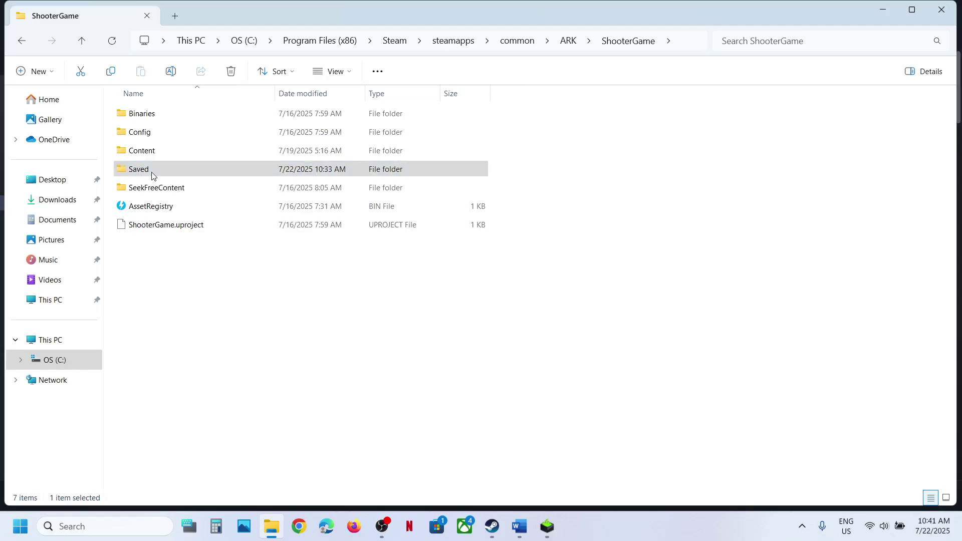
{"action": "right_click", "coordinate": [152, 175]}
{"action": "left_click", "coordinate": [212, 193]}
{"action": "key", "text": "super+d"}
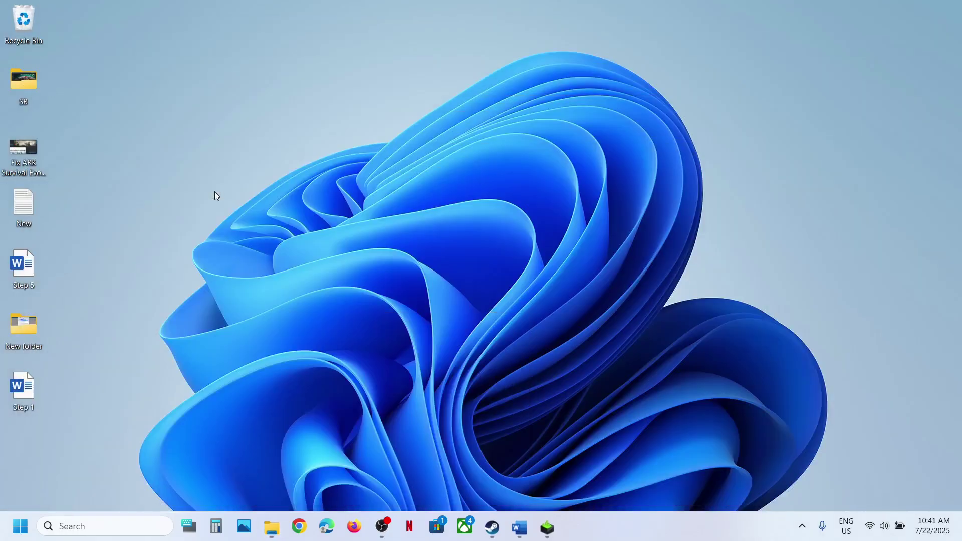
{"action": "key", "text": "ctrl+v"}
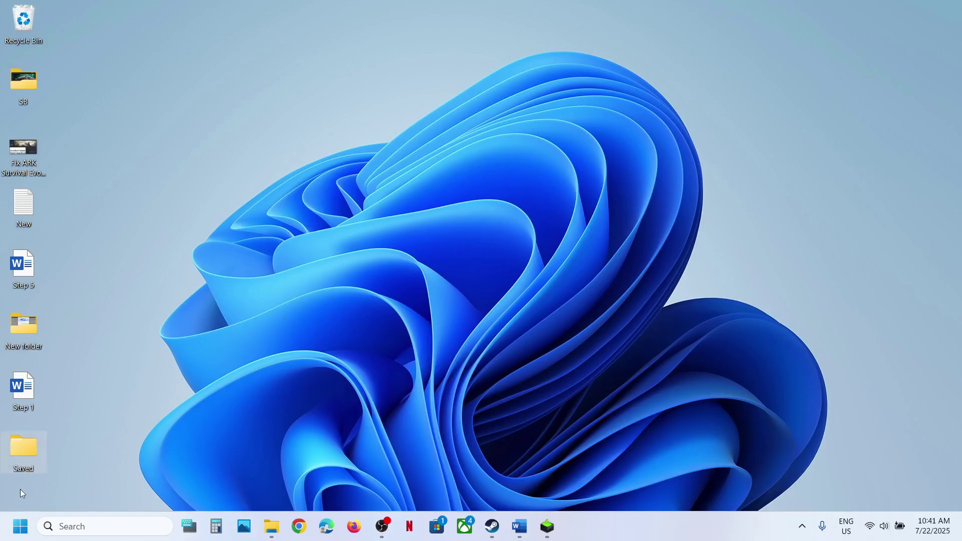
{"action": "left_click_drag", "start_coordinate": [16, 449], "coordinate": [462, 222]}
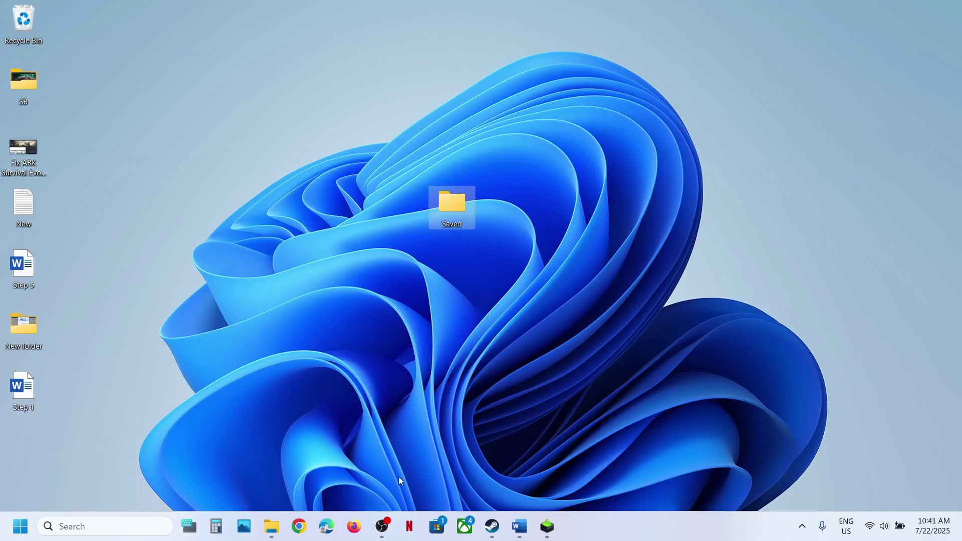
- Return to the ShooterGame folder and rename its Saved folder to Saved.old
{"action": "left_click", "coordinate": [277, 530]}
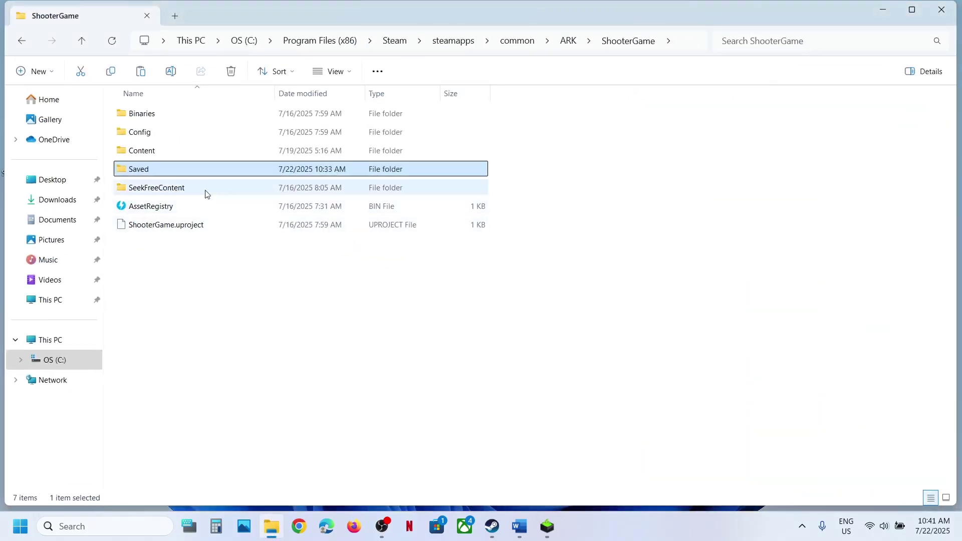
{"action": "right_click", "coordinate": [171, 175]}
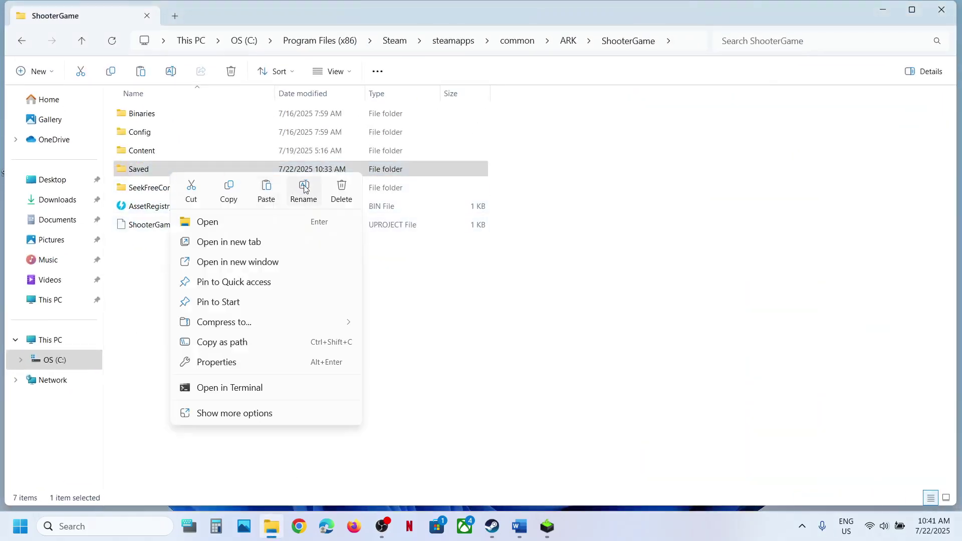
{"action": "left_click", "coordinate": [304, 191]}
{"action": "left_click", "coordinate": [156, 171]}
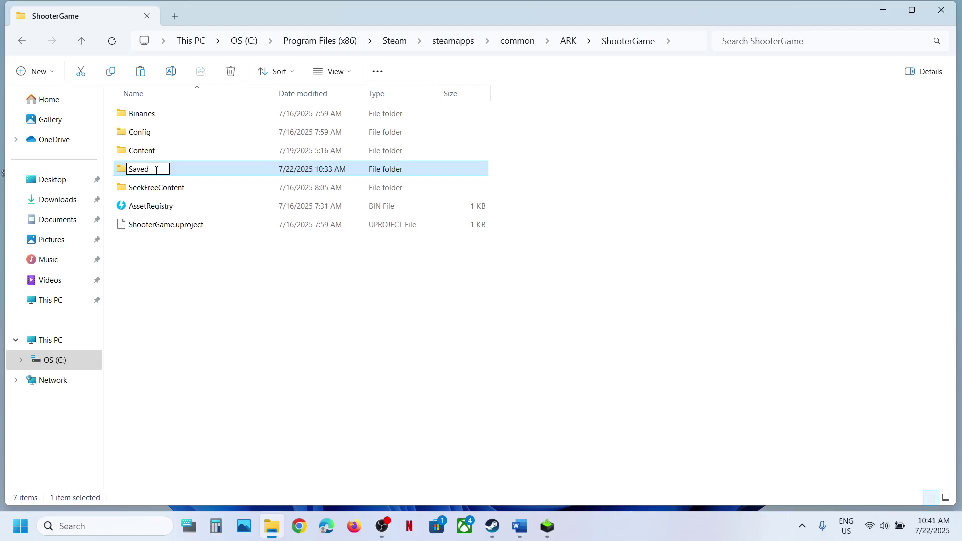
{"action": "type", "text": ".old"}
{"action": "left_click", "coordinate": [264, 362]}
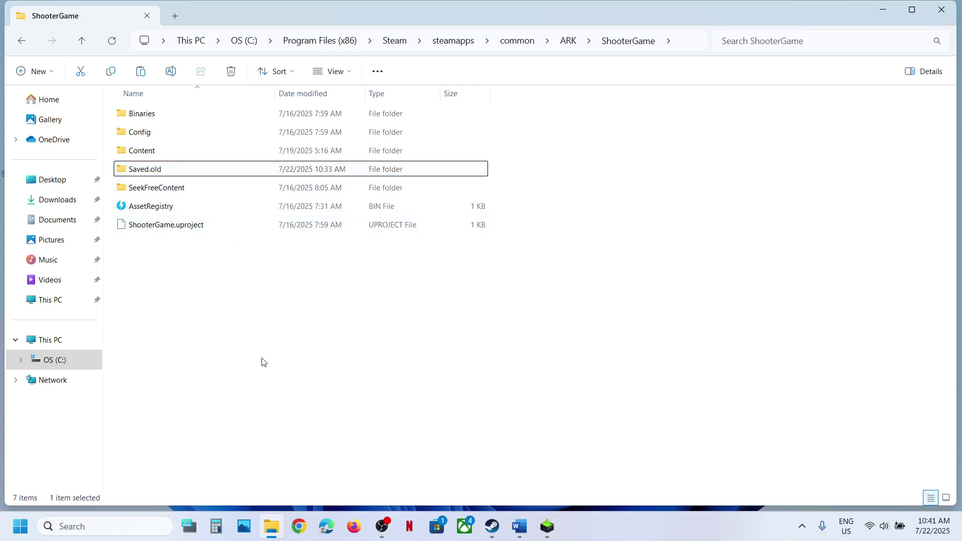
- Switch to the Word instructions and read Step 2 on removing mods and verifying the game files, selecting each phrase along the way
{"action": "left_click", "coordinate": [492, 526]}
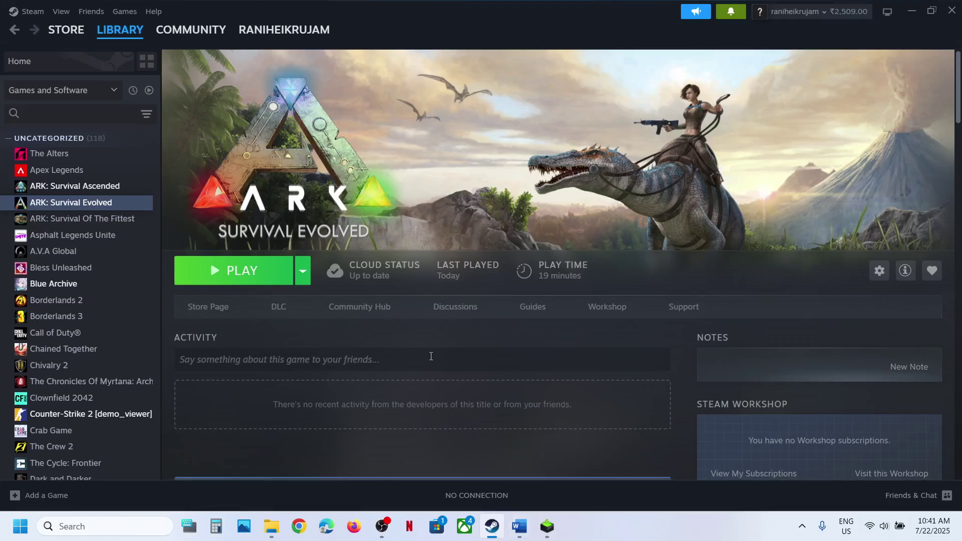
{"action": "left_click", "coordinate": [519, 526]}
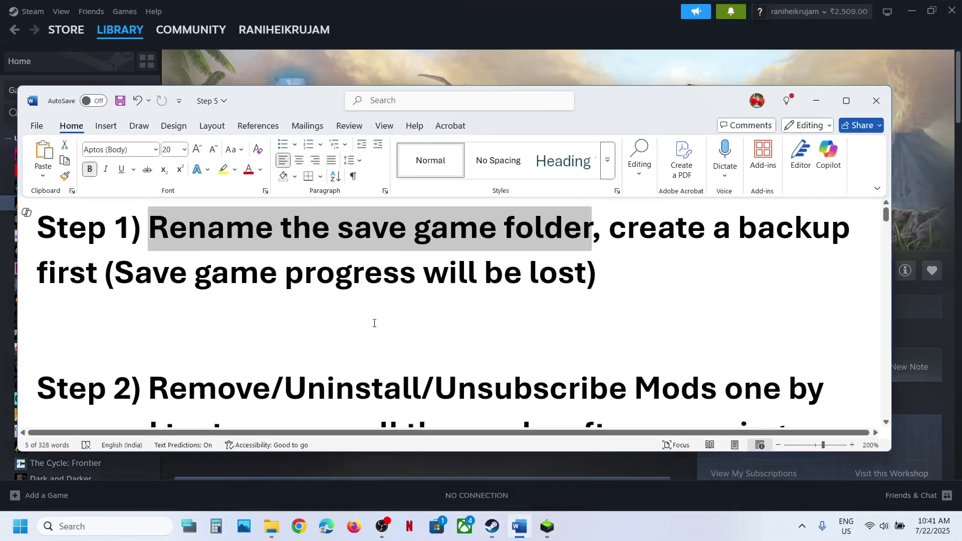
{"action": "scroll", "coordinate": [336, 325], "scroll_direction": "down", "scroll_amount": 2}
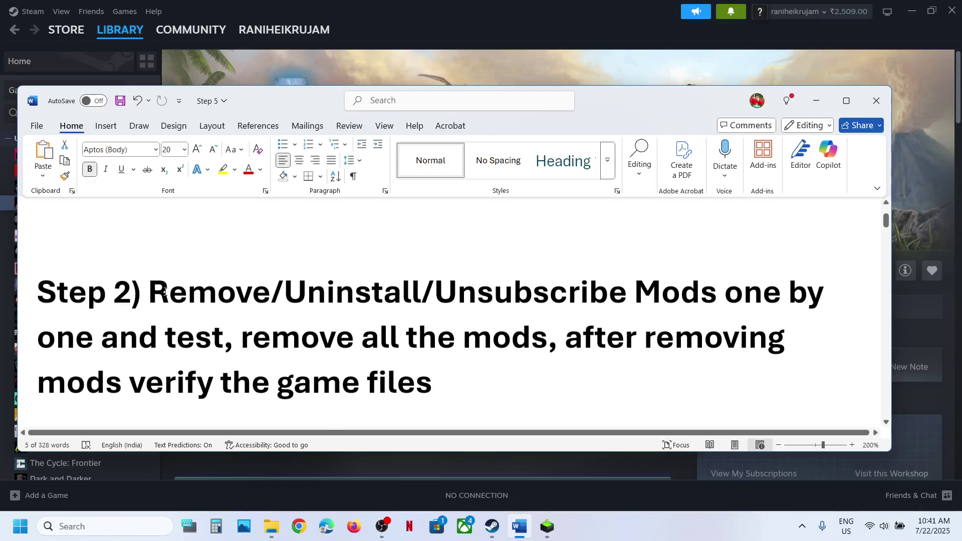
{"action": "left_click_drag", "start_coordinate": [165, 291], "coordinate": [643, 293]}
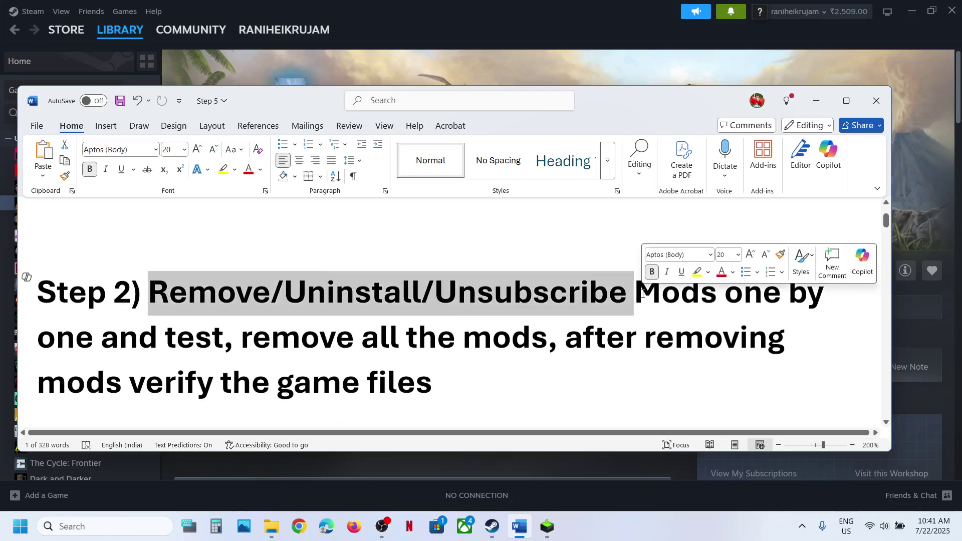
{"action": "left_click", "coordinate": [645, 294]}
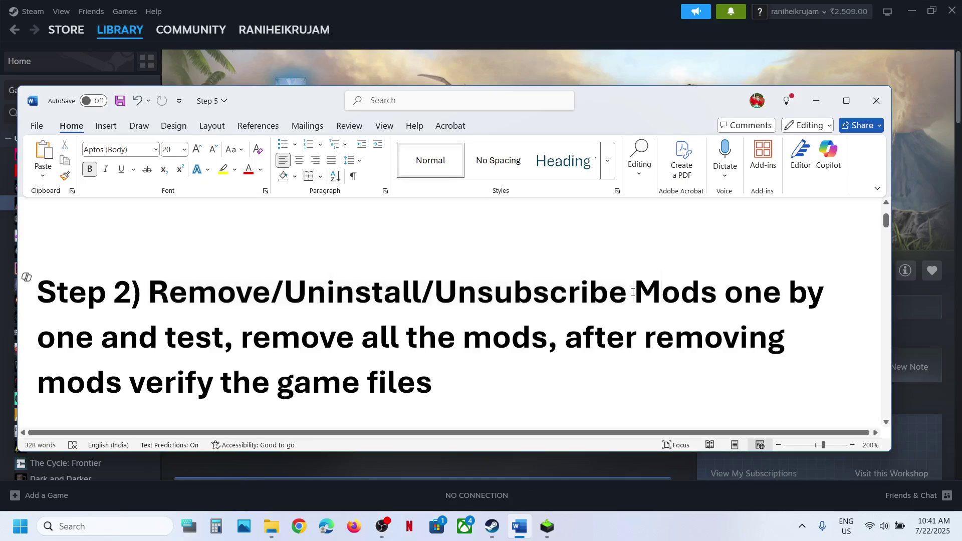
{"action": "left_click_drag", "start_coordinate": [632, 292], "coordinate": [718, 297]}
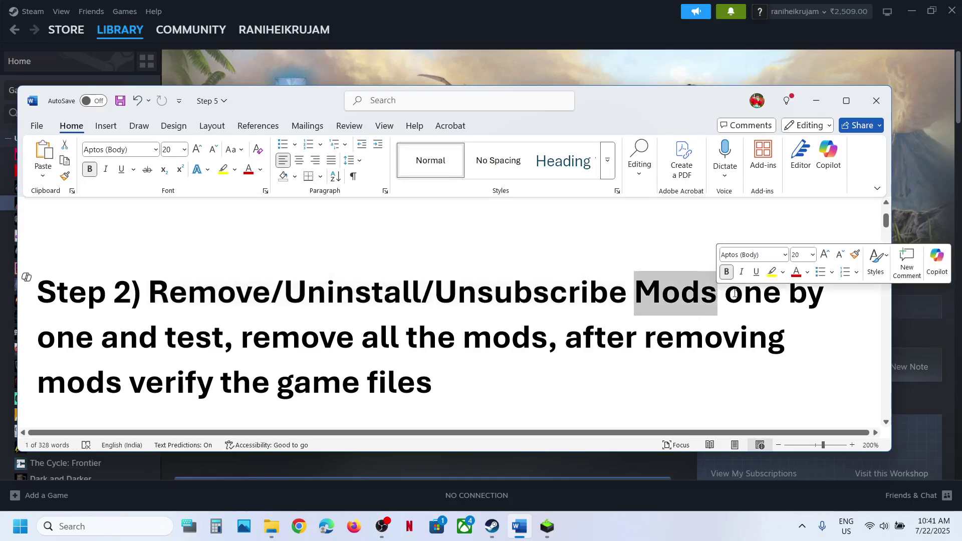
{"action": "left_click_drag", "start_coordinate": [733, 294], "coordinate": [220, 339]}
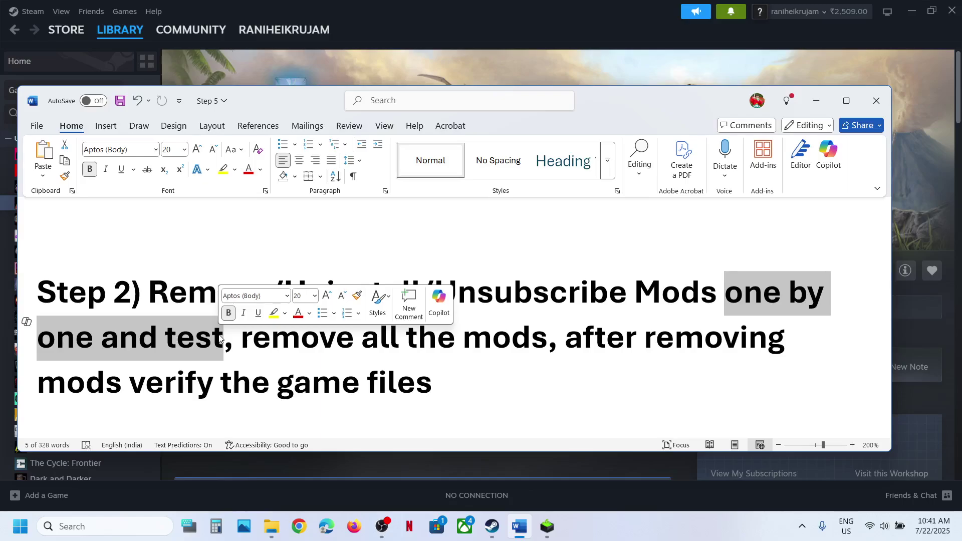
{"action": "left_click", "coordinate": [248, 342]}
{"action": "left_click_drag", "start_coordinate": [247, 342], "coordinate": [530, 328]}
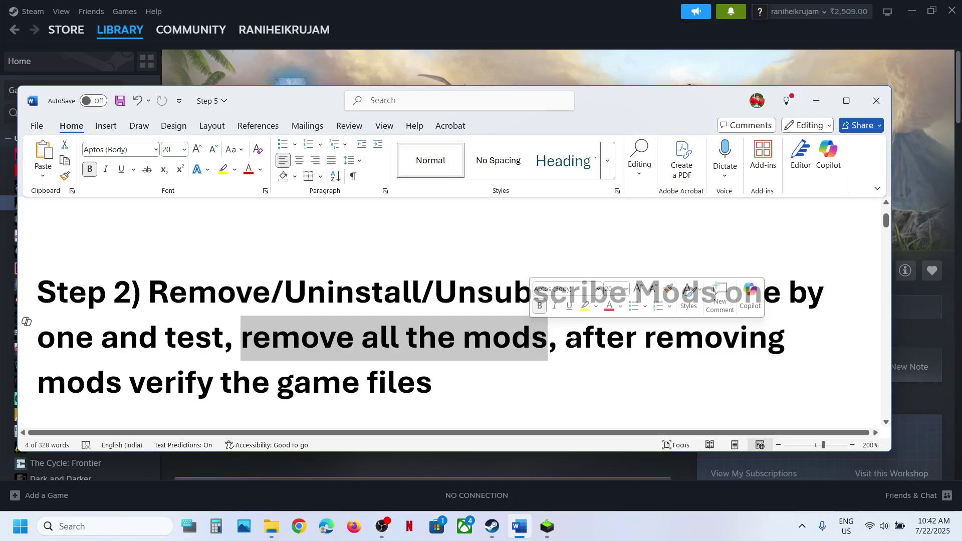
{"action": "left_click_drag", "start_coordinate": [570, 342], "coordinate": [362, 388]}
{"action": "left_click", "coordinate": [148, 391]}
- Switch to Steam, view the Installed Files properties of ARK: Survival Evolved with the file integrity verification option, and close them
{"action": "left_click", "coordinate": [393, 55]}
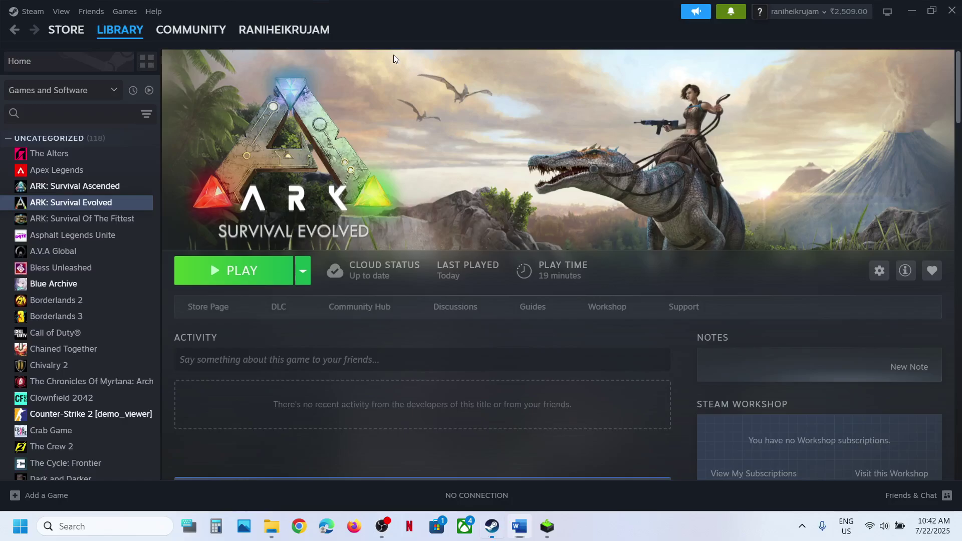
{"action": "right_click", "coordinate": [76, 202]}
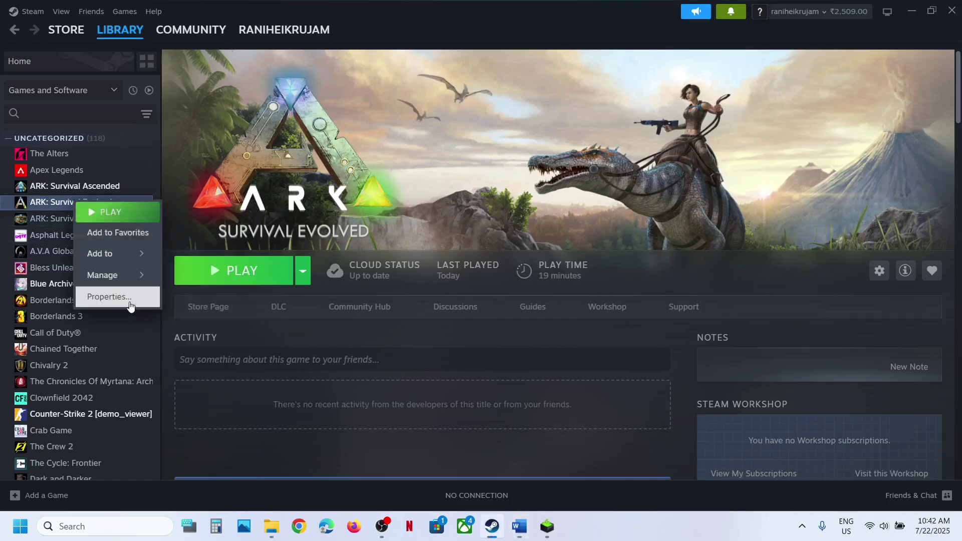
{"action": "left_click", "coordinate": [129, 297]}
{"action": "left_click", "coordinate": [293, 195]}
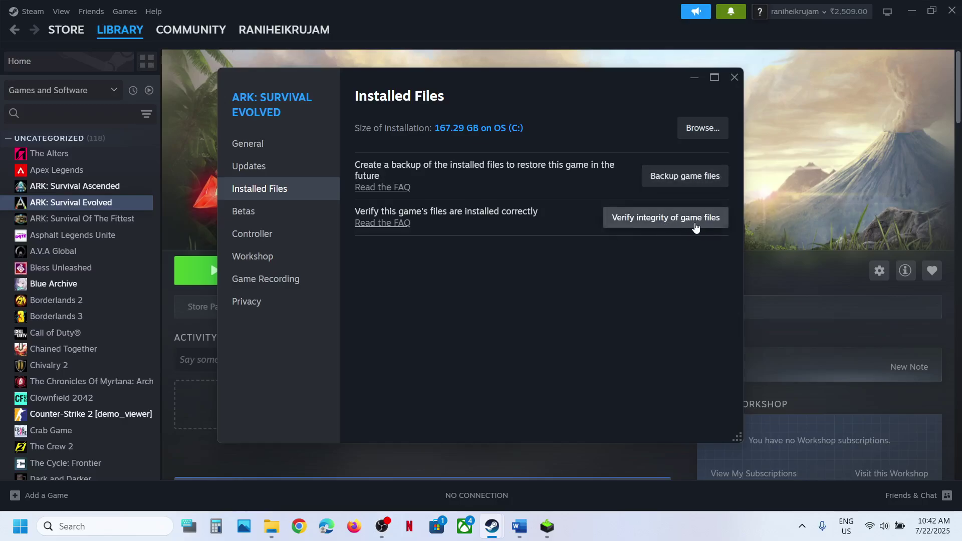
{"action": "left_click", "coordinate": [734, 76]}
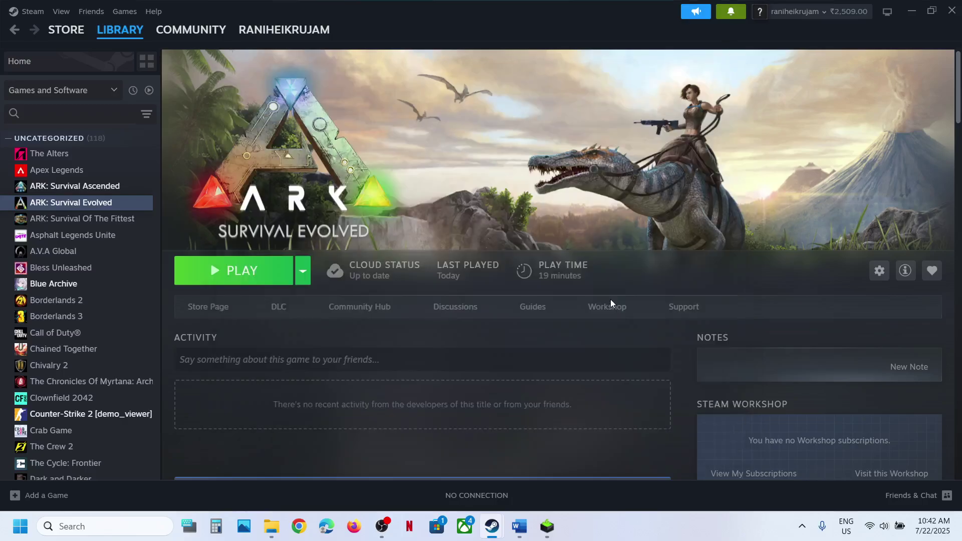
{"action": "mouse_move", "coordinate": [491, 526]}
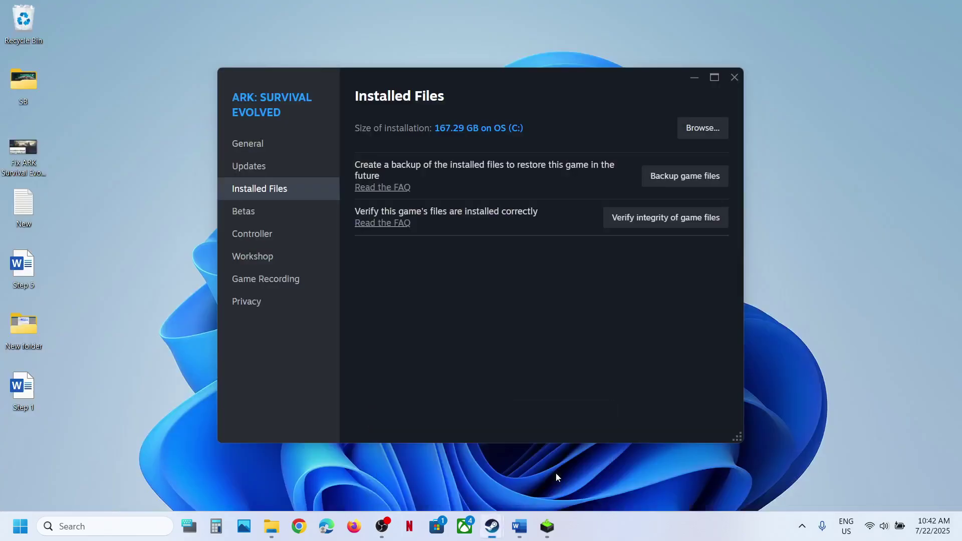
{"action": "left_click", "coordinate": [555, 473]}
{"action": "left_click", "coordinate": [734, 76]}
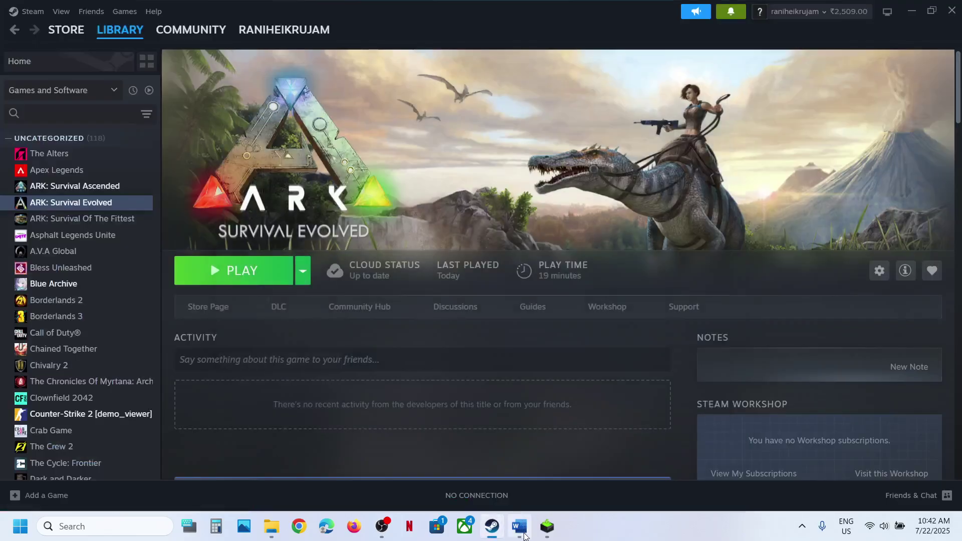
- Switch to the Word instructions and read Step 3 on online/offline play and graphics settings, and Step 4 on the BattlEye service
{"action": "left_click", "coordinate": [519, 526]}
{"action": "scroll", "coordinate": [396, 327], "scroll_direction": "down", "scroll_amount": 5}
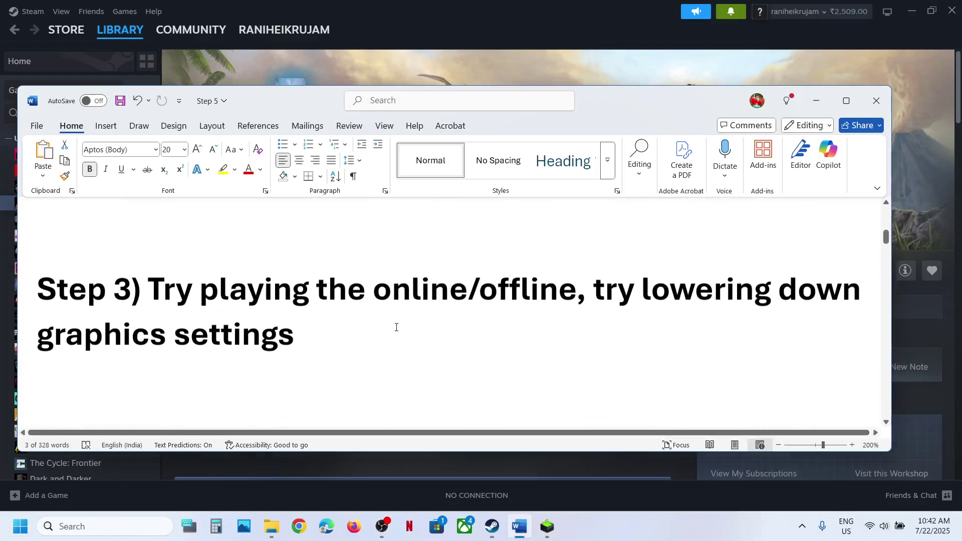
{"action": "left_click_drag", "start_coordinate": [260, 292], "coordinate": [446, 268]}
{"action": "left_click", "coordinate": [156, 292]}
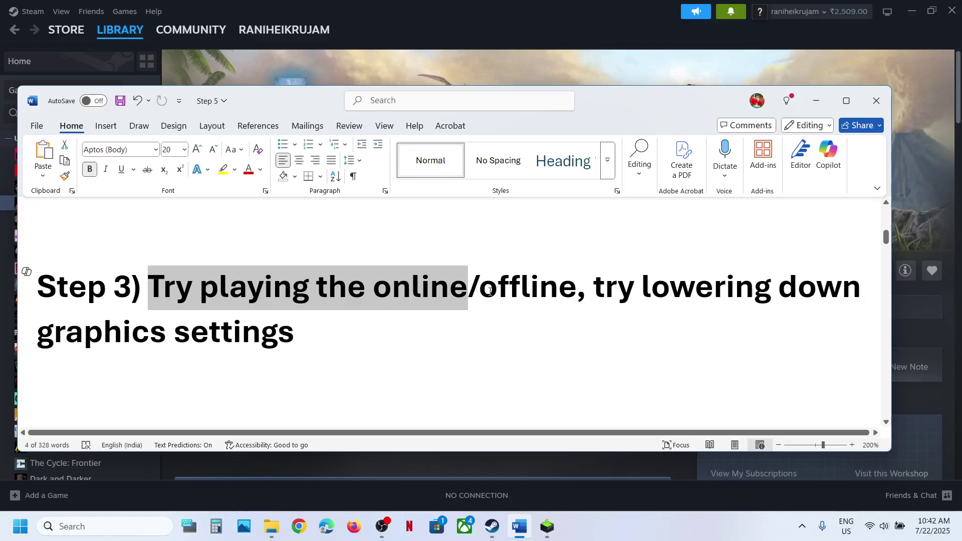
{"action": "left_click_drag", "start_coordinate": [497, 290], "coordinate": [298, 330]}
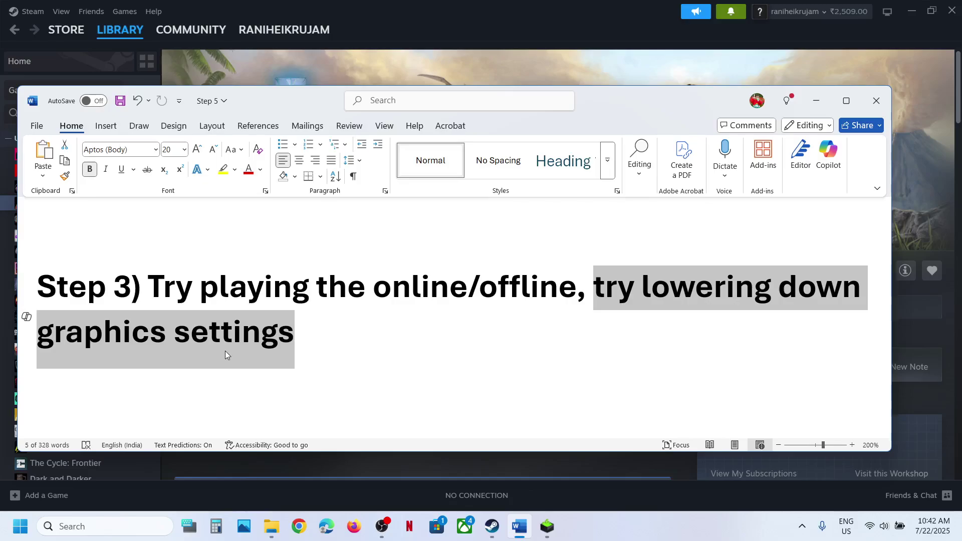
{"action": "left_click", "coordinate": [354, 337]}
{"action": "scroll", "coordinate": [354, 338], "scroll_direction": "down", "scroll_amount": 3}
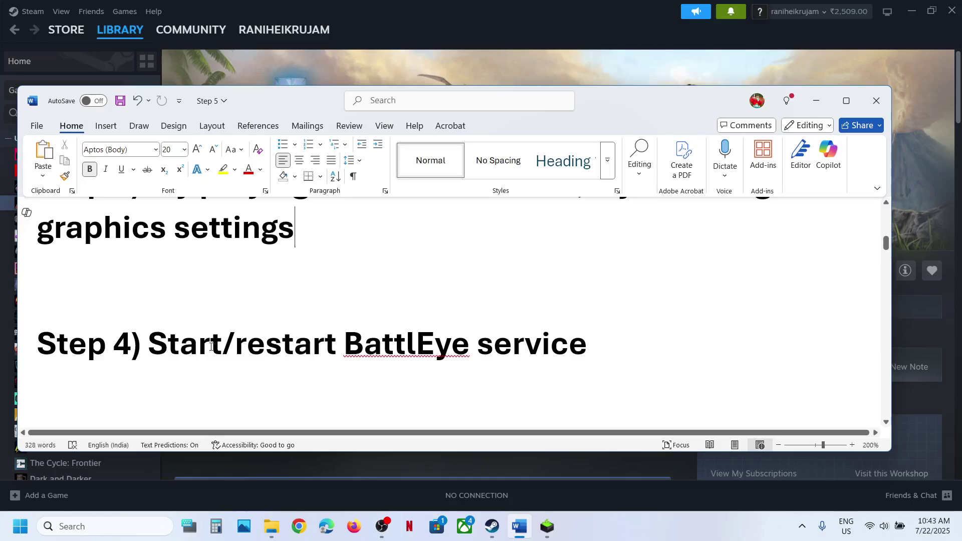
{"action": "left_click_drag", "start_coordinate": [40, 293], "coordinate": [222, 346]}
- Leave the Word instructions, search Windows for "services" and open the Services console
{"action": "left_click", "coordinate": [449, 80]}
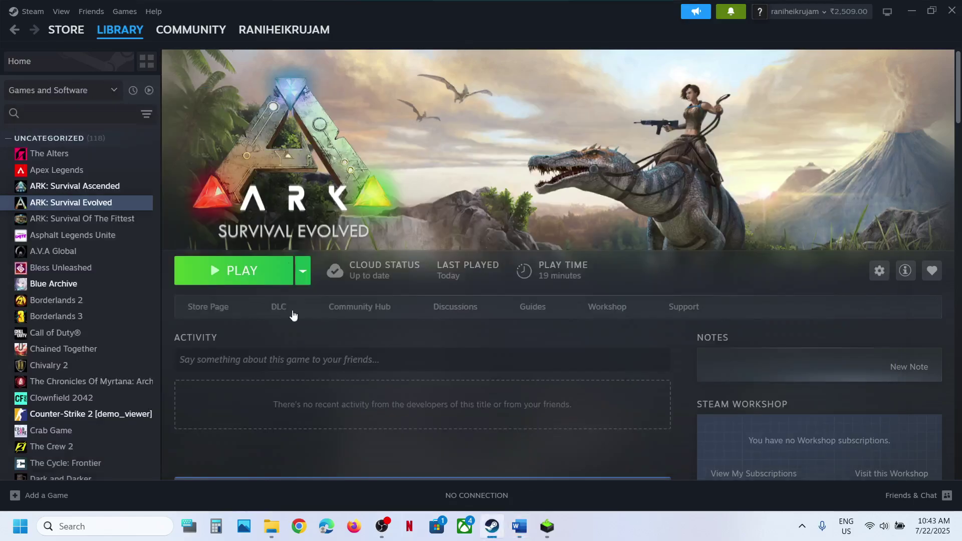
{"action": "left_click", "coordinate": [128, 528]}
{"action": "type", "text": "ser"}
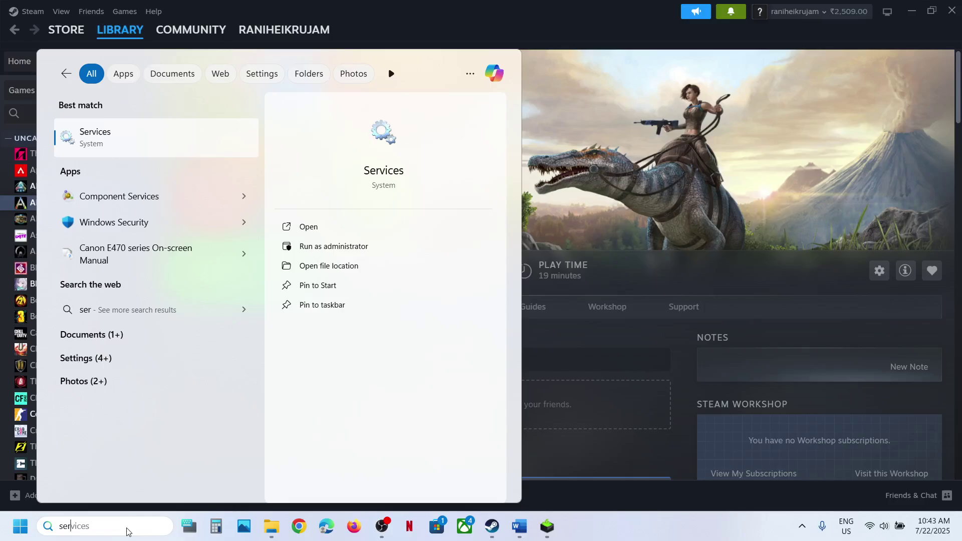
{"action": "type", "text": "vices"}
{"action": "key", "text": "Return"}
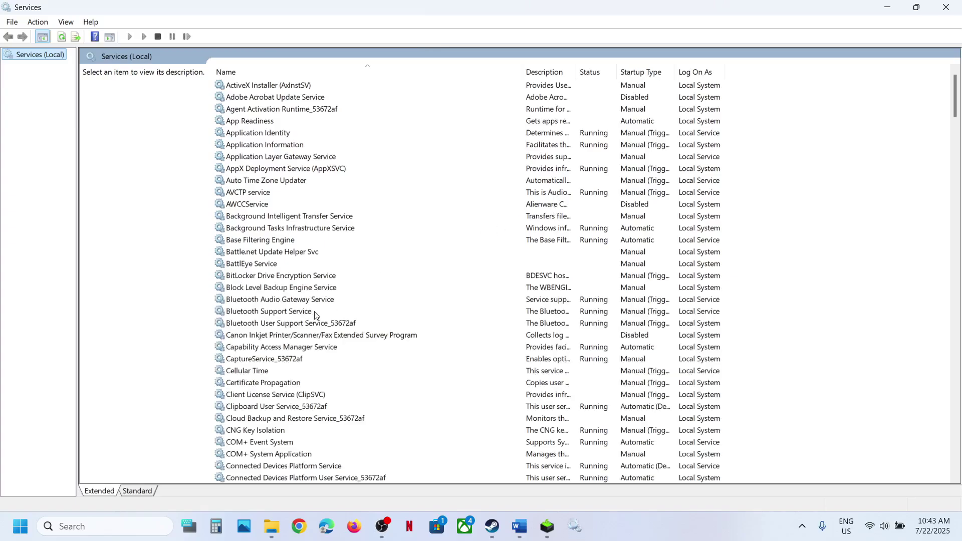
- Find BattlEye Service in the services list and open its properties
{"action": "left_click", "coordinate": [314, 311]}
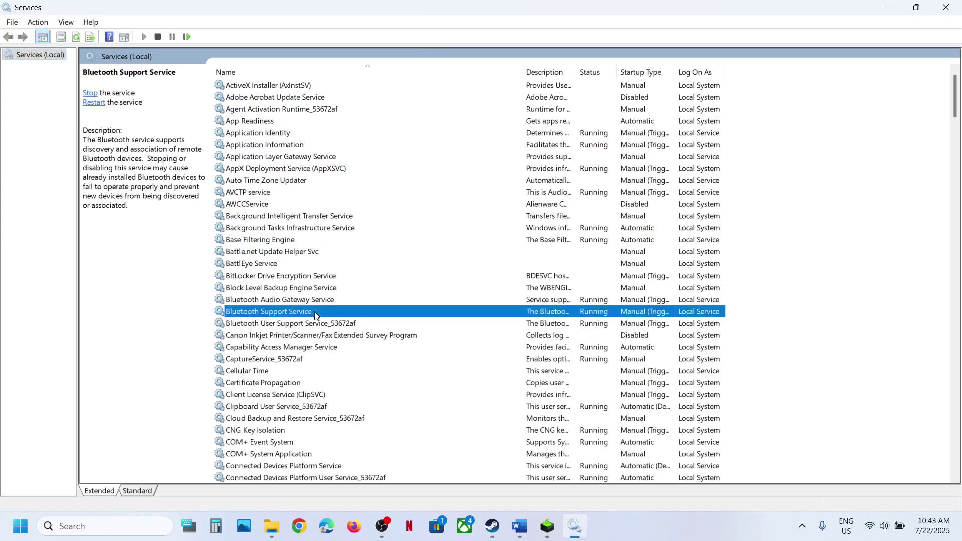
{"action": "key", "text": "Down"}
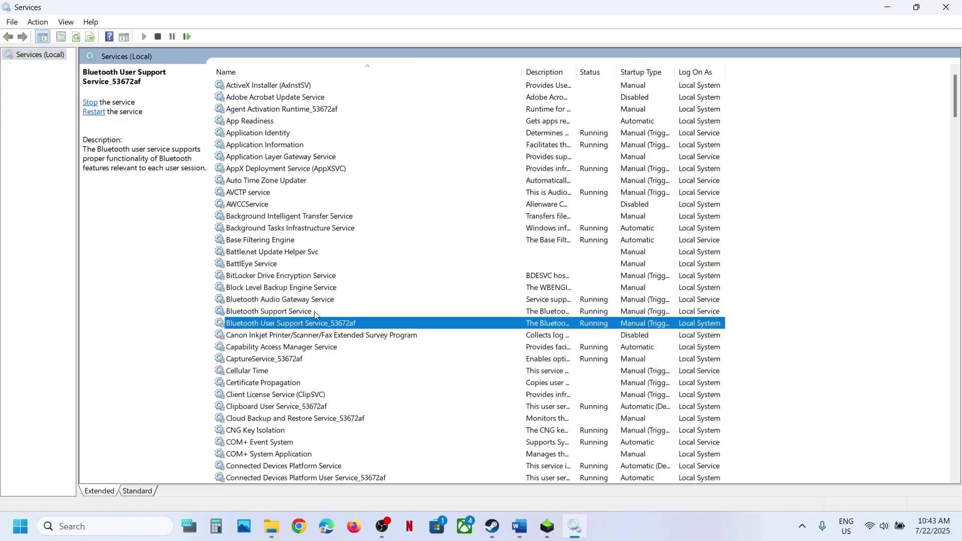
{"action": "left_click", "coordinate": [273, 265]}
{"action": "double_click", "coordinate": [285, 264]}
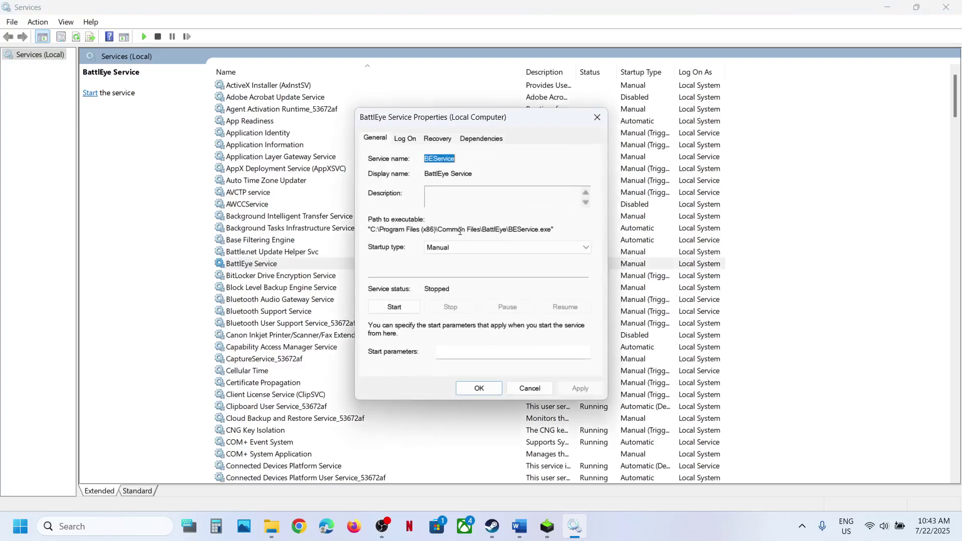
- Set the BattlEye Service startup type to Automatic and apply the change
{"action": "left_click", "coordinate": [459, 246]}
{"action": "left_click", "coordinate": [442, 266]}
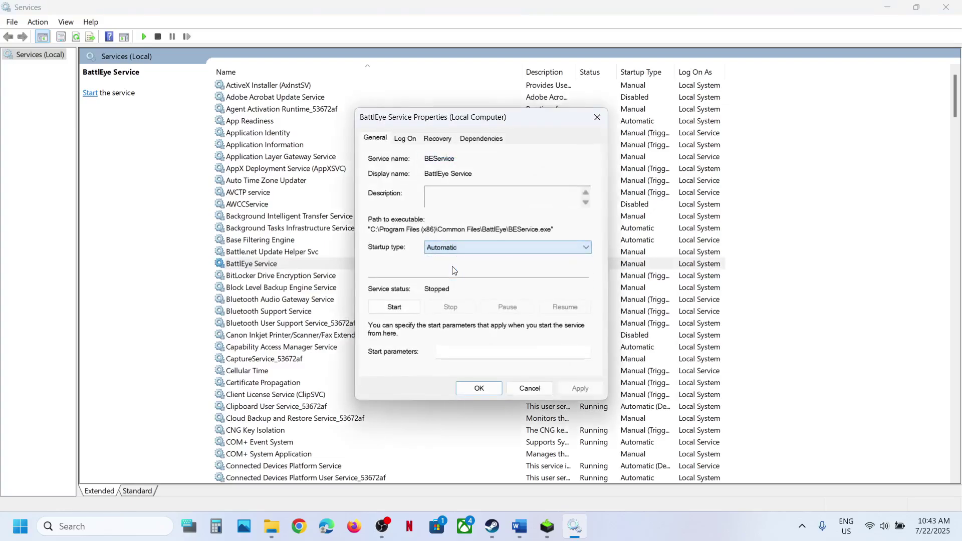
{"action": "left_click", "coordinate": [580, 389]}
- Start the BattlEye Service, close its properties, and restart it from the services list
{"action": "left_click", "coordinate": [407, 308]}
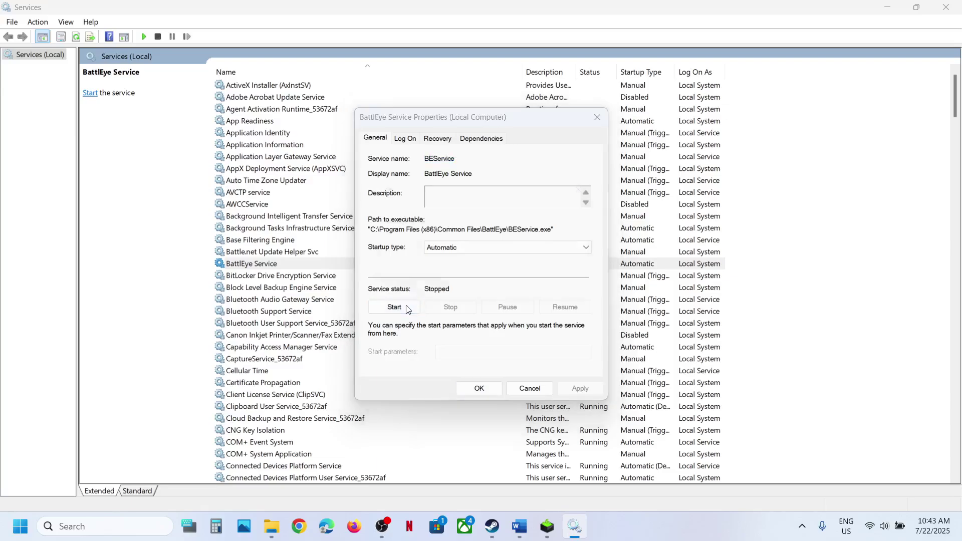
{"action": "left_click", "coordinate": [490, 389]}
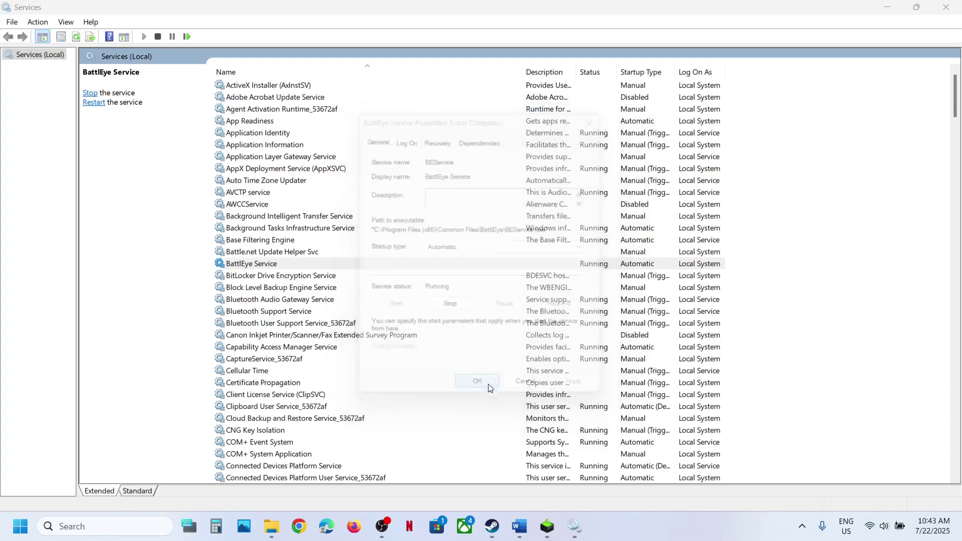
{"action": "right_click", "coordinate": [281, 265]}
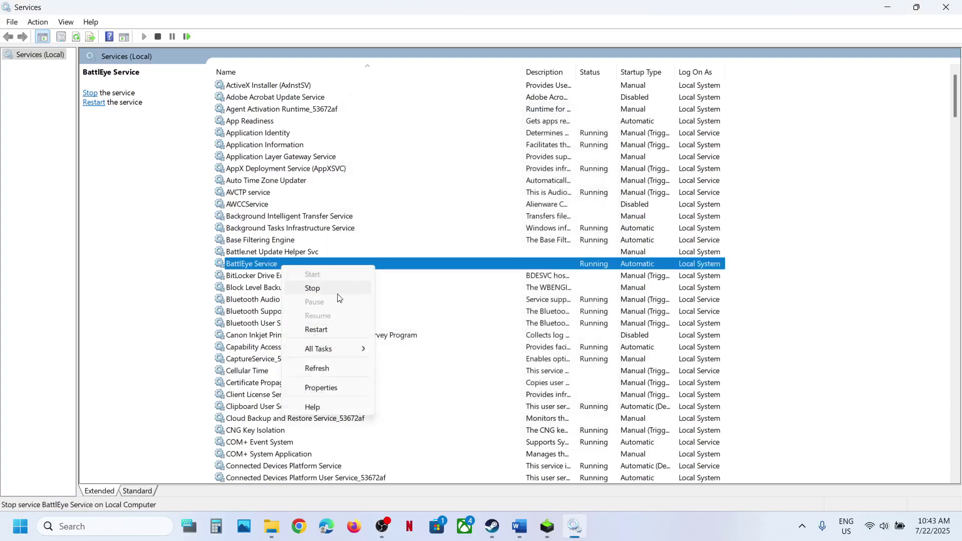
{"action": "left_click", "coordinate": [323, 329]}
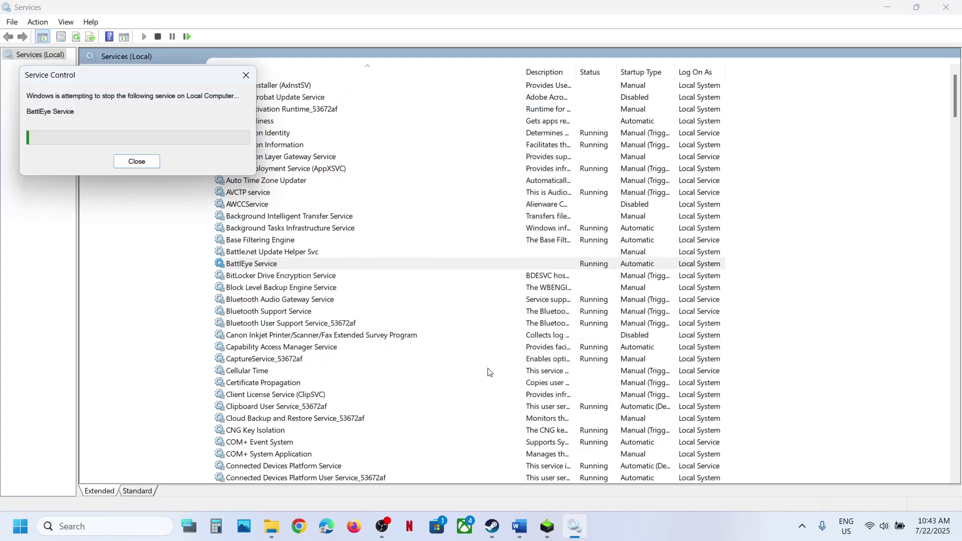
- Switch to the Word instructions and read Step 5 on uninstalling and reinstalling BattlEye
{"action": "left_click", "coordinate": [502, 528]}
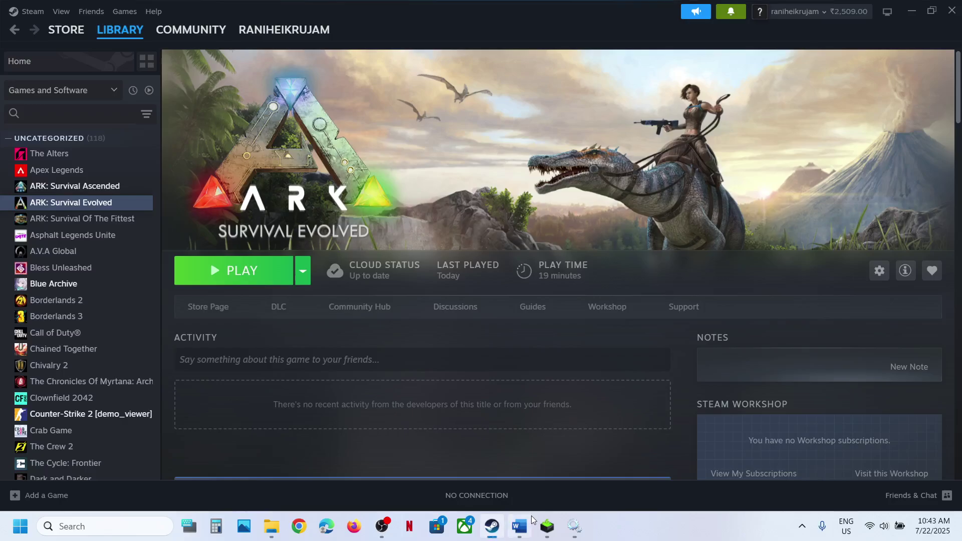
{"action": "left_click", "coordinate": [520, 527]}
{"action": "scroll", "coordinate": [385, 298], "scroll_direction": "down", "scroll_amount": 3}
{"action": "scroll", "coordinate": [384, 298], "scroll_direction": "down", "scroll_amount": 2}
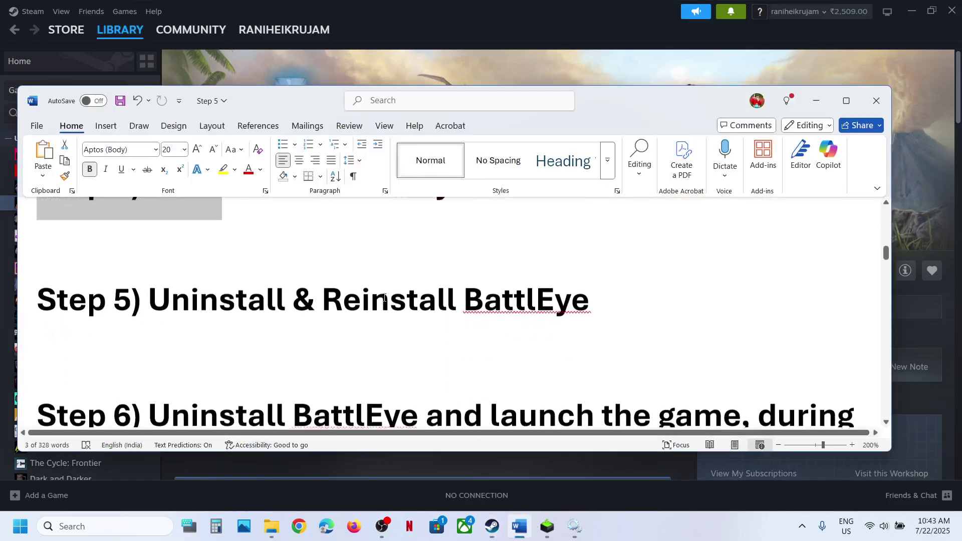
{"action": "scroll", "coordinate": [384, 298], "scroll_direction": "up", "scroll_amount": 2}
- Switch to Steam, browse the local files of ARK: Survival Evolved and open the ShooterGame\Binaries\Win64\BattlEye folder
{"action": "left_click", "coordinate": [431, 71]}
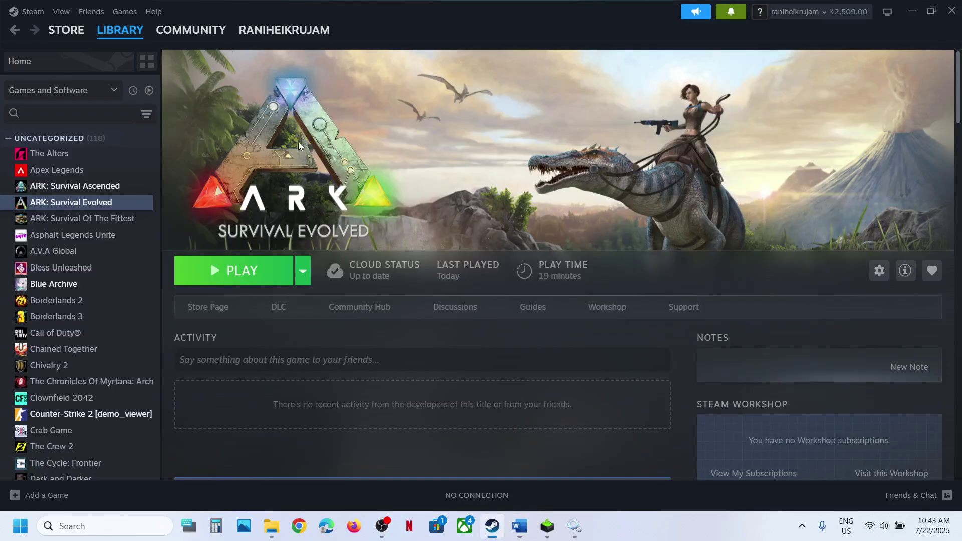
{"action": "right_click", "coordinate": [117, 203]}
{"action": "mouse_move", "coordinate": [143, 278]}
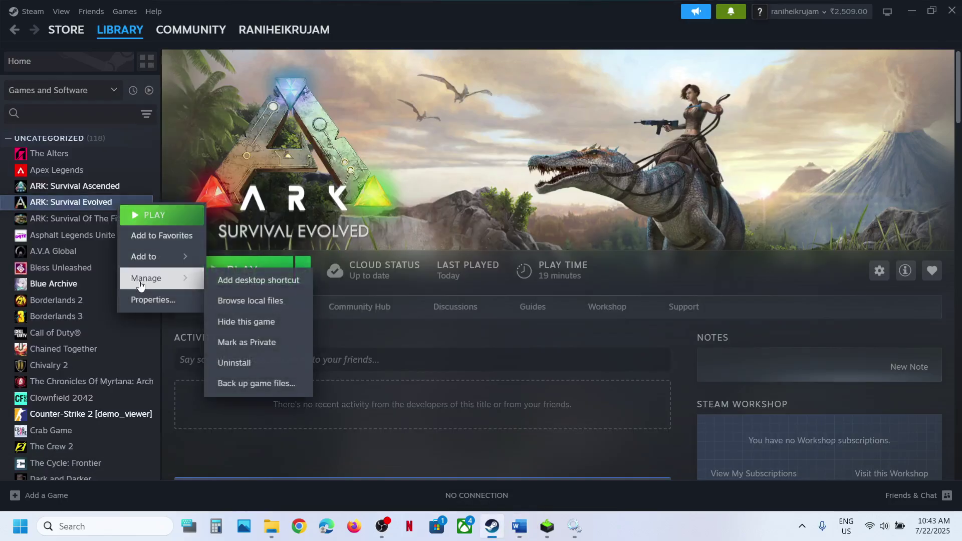
{"action": "left_click", "coordinate": [250, 300]}
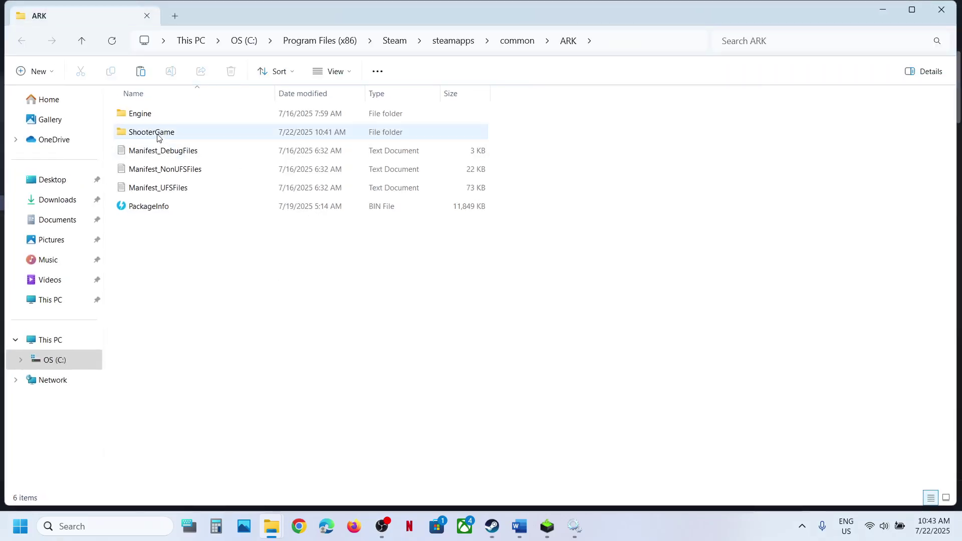
{"action": "double_click", "coordinate": [156, 134]}
{"action": "double_click", "coordinate": [150, 114]}
{"action": "double_click", "coordinate": [151, 114]}
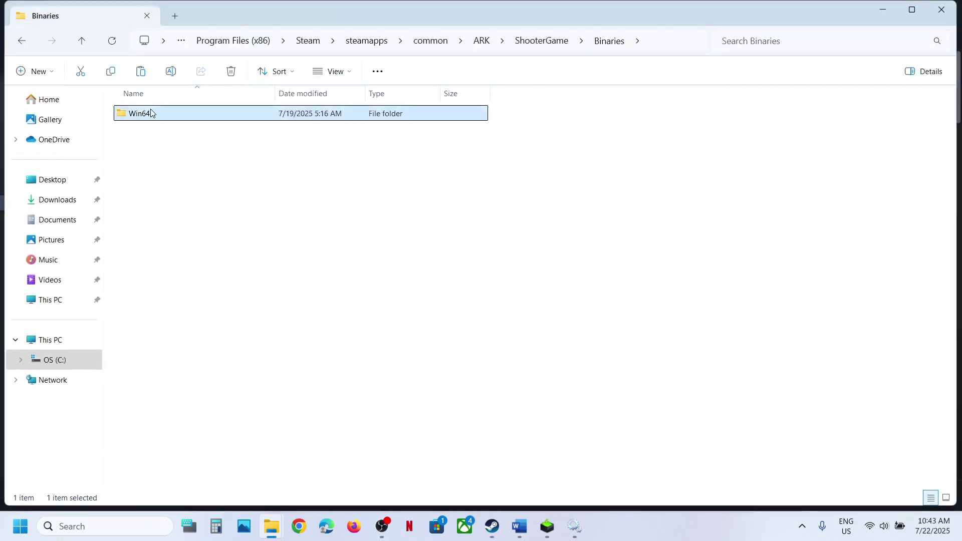
{"action": "double_click", "coordinate": [151, 113]}
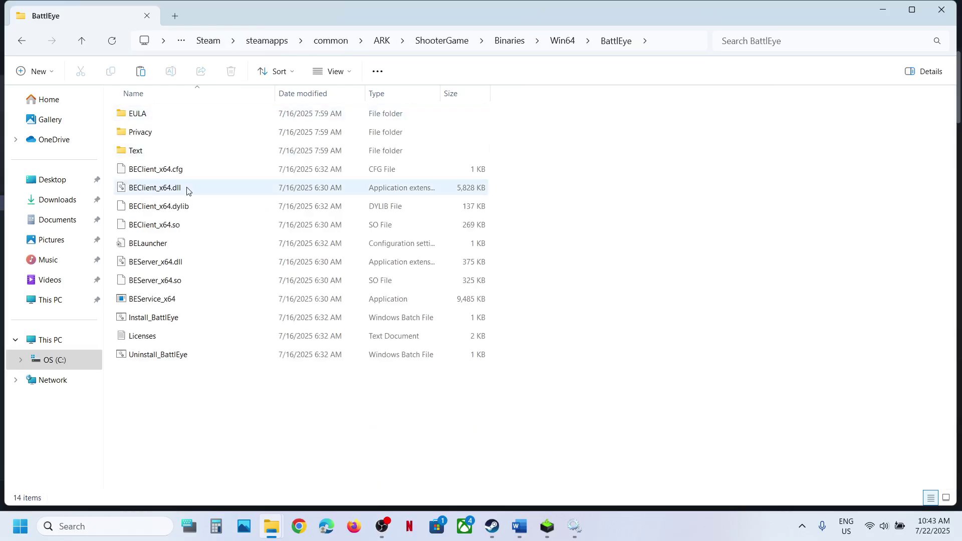
- Run the Uninstall_BattlEye batch file as administrator and allow it to make changes
{"action": "left_click", "coordinate": [149, 360]}
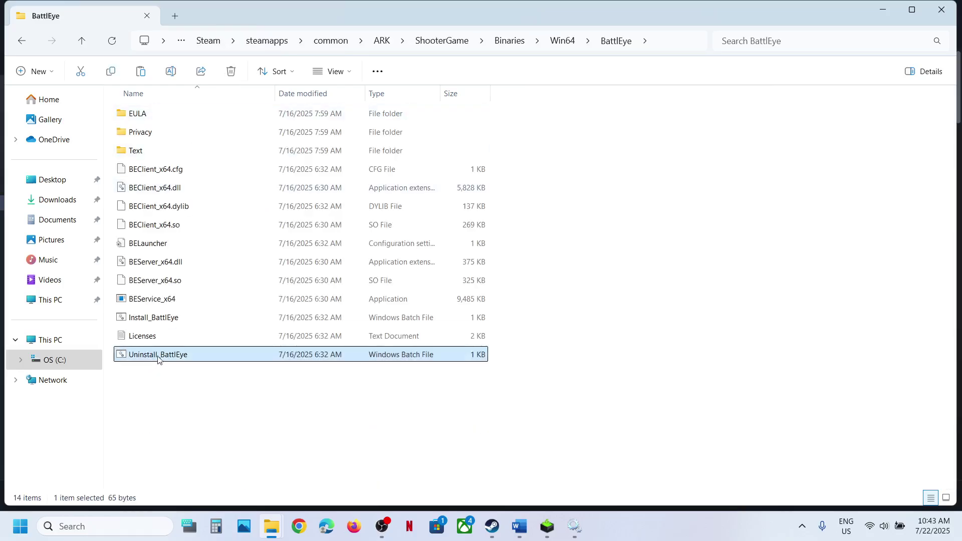
{"action": "right_click", "coordinate": [158, 359]}
{"action": "left_click", "coordinate": [535, 364]}
{"action": "left_click", "coordinate": [441, 387]}
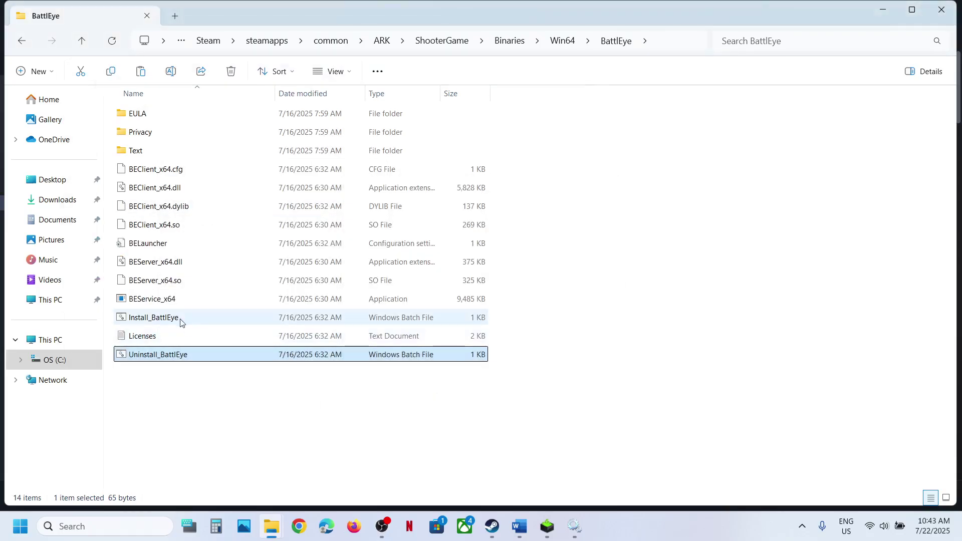
- Run the Install_BattlEye batch file as administrator and allow it to make changes
{"action": "left_click", "coordinate": [185, 301]}
{"action": "left_click", "coordinate": [160, 317]}
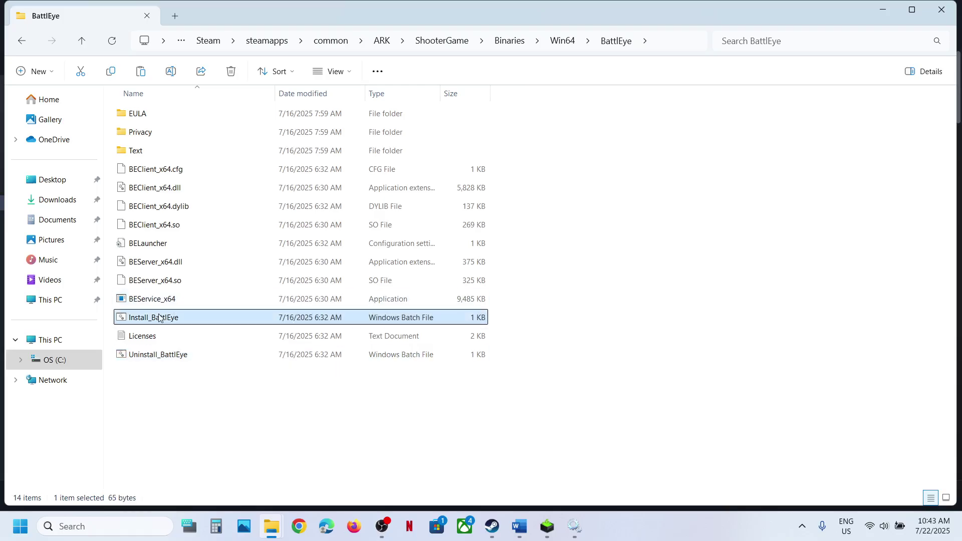
{"action": "right_click", "coordinate": [163, 321]}
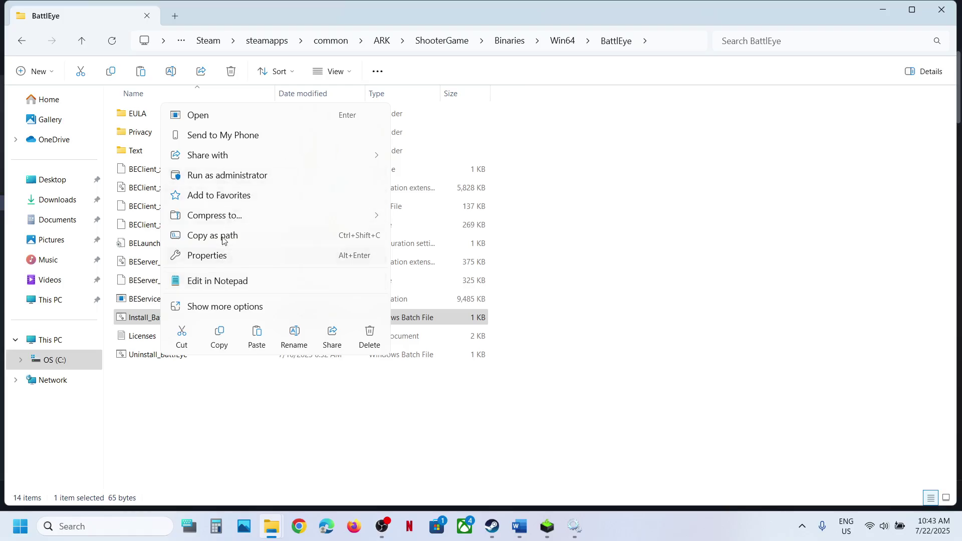
{"action": "left_click", "coordinate": [226, 182]}
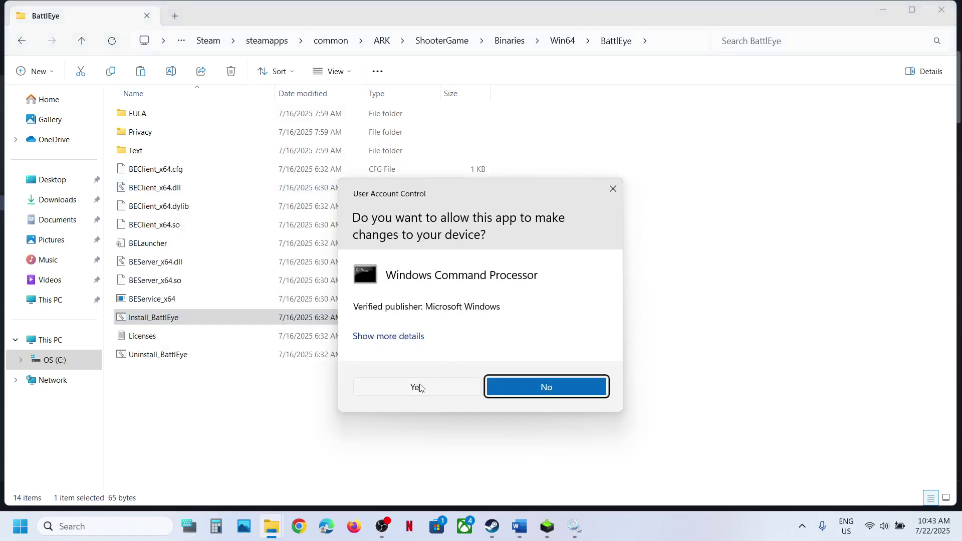
{"action": "left_click", "coordinate": [420, 388]}
- Run Uninstall_BattlEye as administrator once more from the BattlEye folder and approve the elevation
{"action": "left_click", "coordinate": [490, 527]}
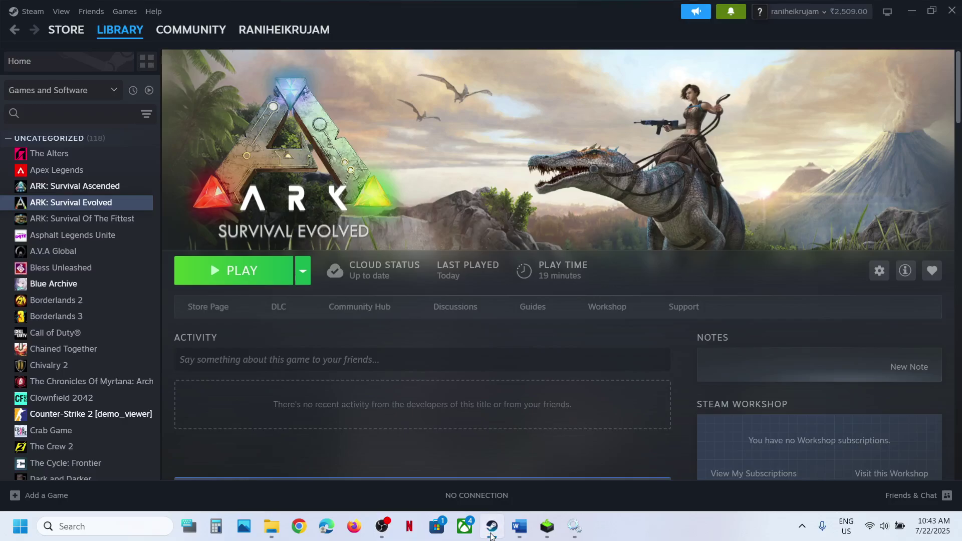
{"action": "left_click", "coordinate": [491, 535]}
{"action": "left_click", "coordinate": [189, 356]}
{"action": "right_click", "coordinate": [189, 355]}
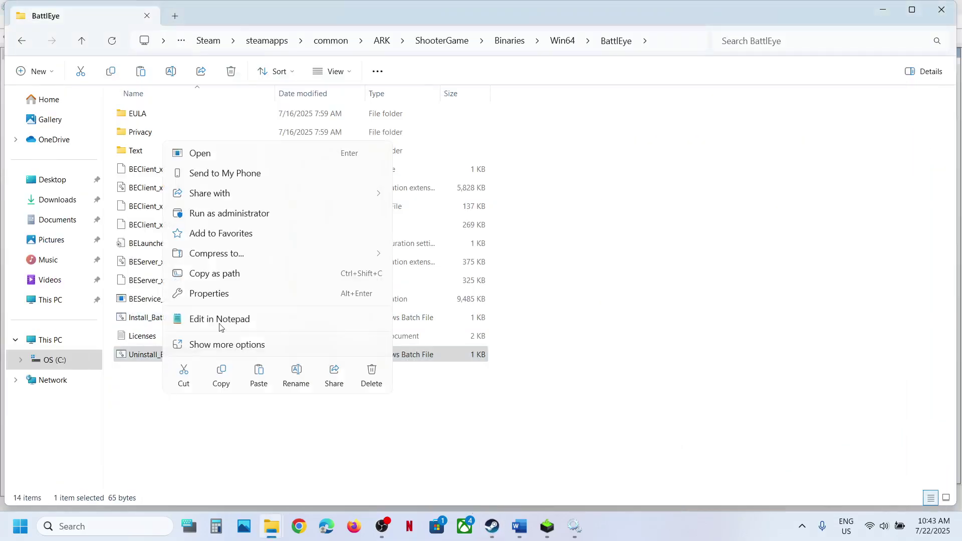
{"action": "left_click", "coordinate": [211, 221]}
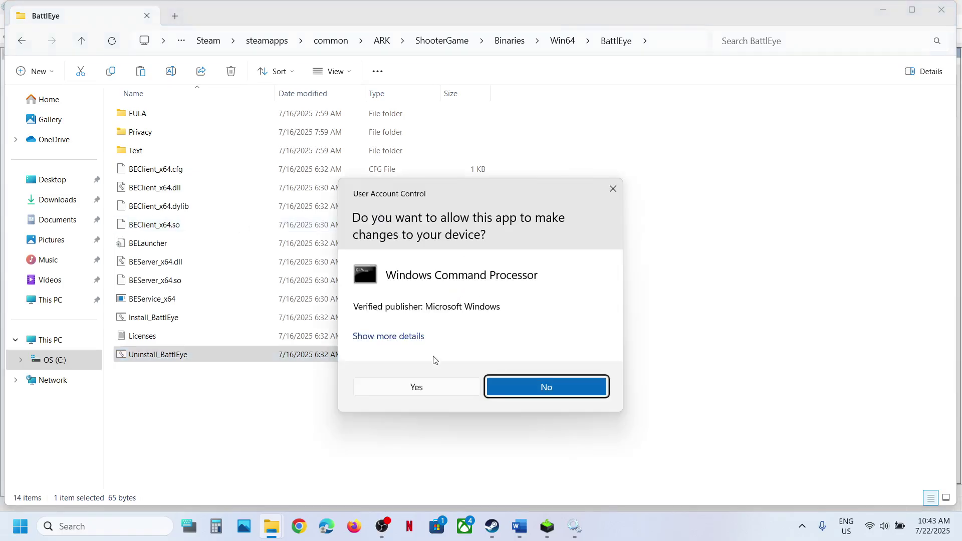
{"action": "left_click", "coordinate": [417, 387]}
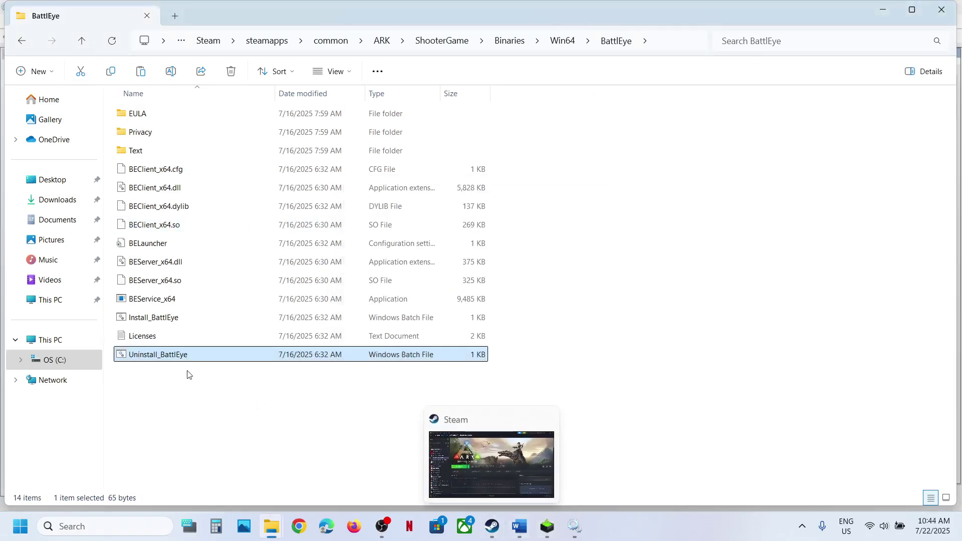
- Switch to Steam and launch the game with the Play ARK: Survival Evolved option, choosing to play anyway without cloud sync
{"action": "left_click", "coordinate": [490, 525]}
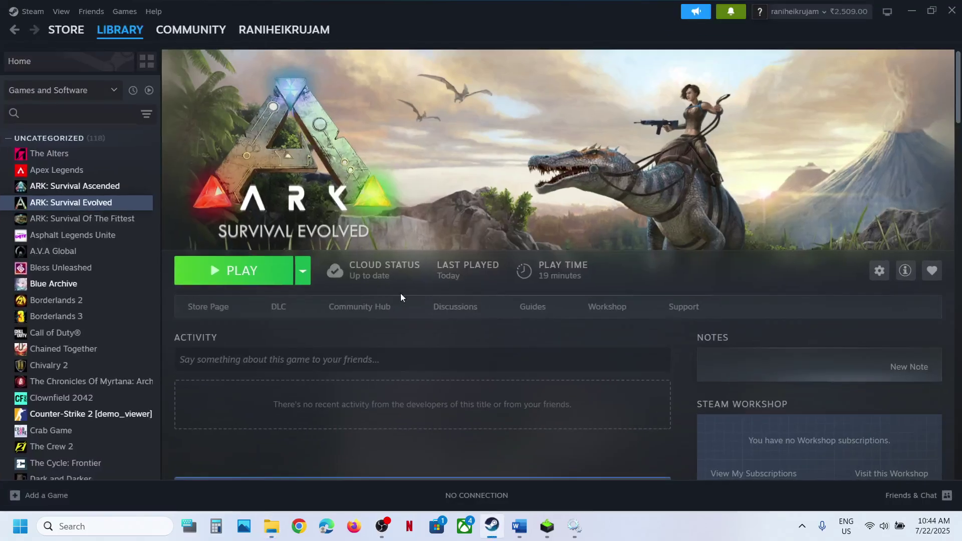
{"action": "left_click", "coordinate": [258, 279]}
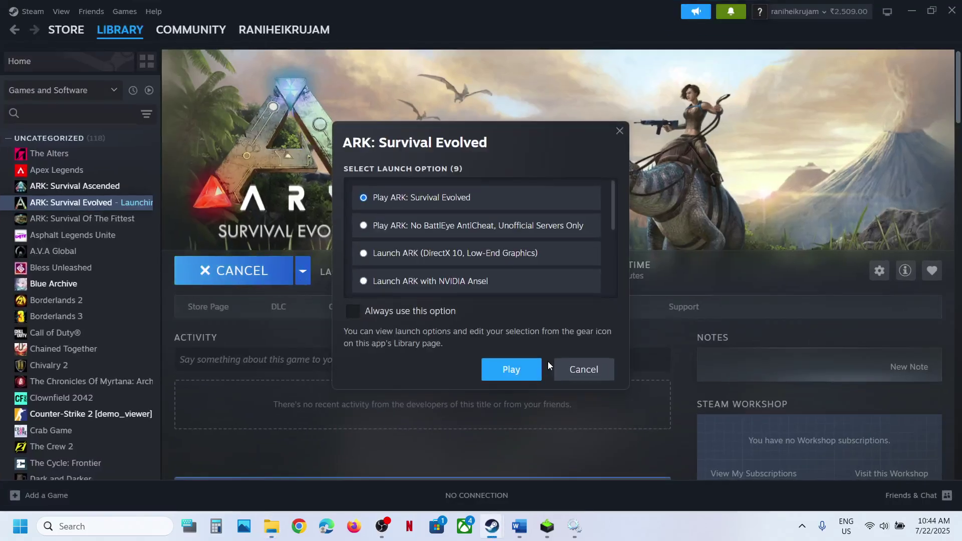
{"action": "left_click", "coordinate": [505, 370]}
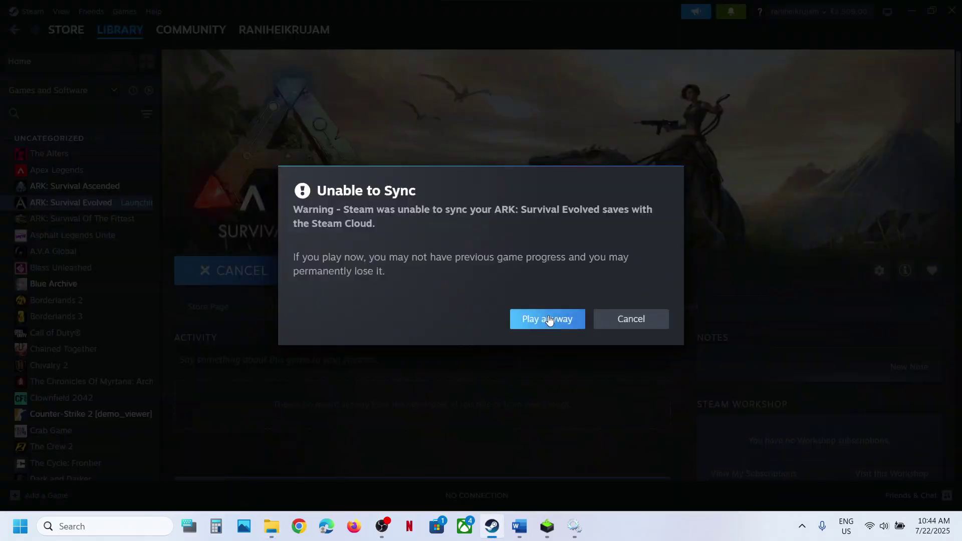
{"action": "left_click", "coordinate": [535, 319]}
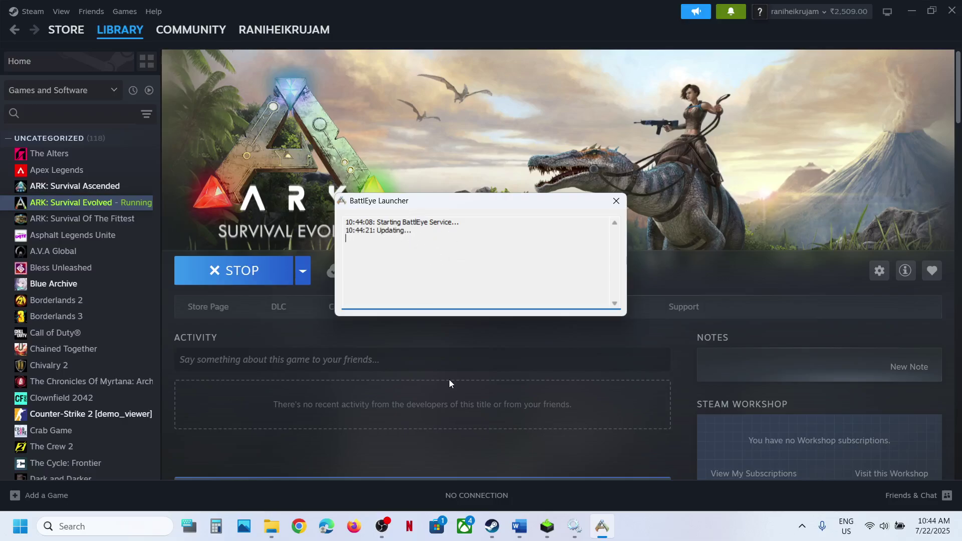
- Switch to the Word instructions and read Step 6 on relaunching without BattlEye and Step 7 on different launch options
{"action": "left_click", "coordinate": [519, 526]}
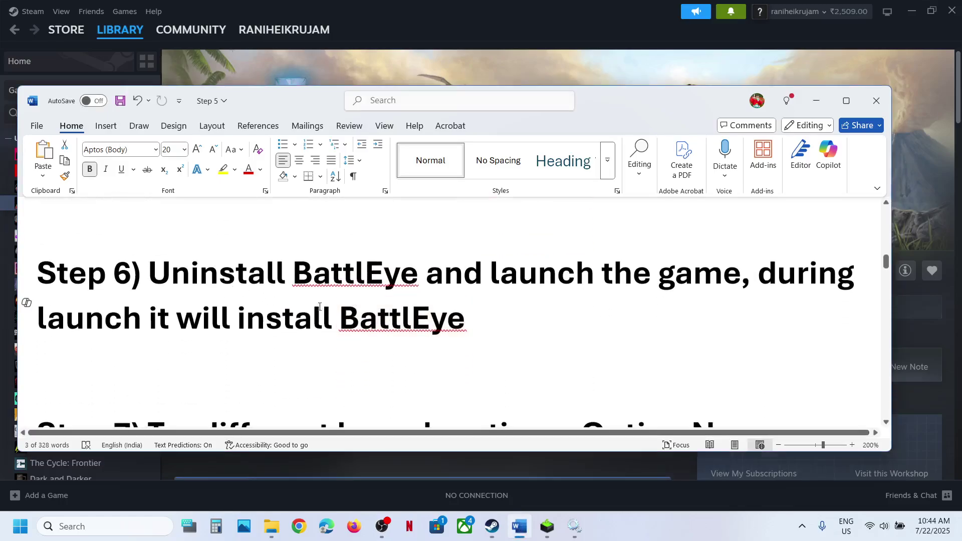
{"action": "scroll", "coordinate": [330, 303], "scroll_direction": "down", "scroll_amount": 2}
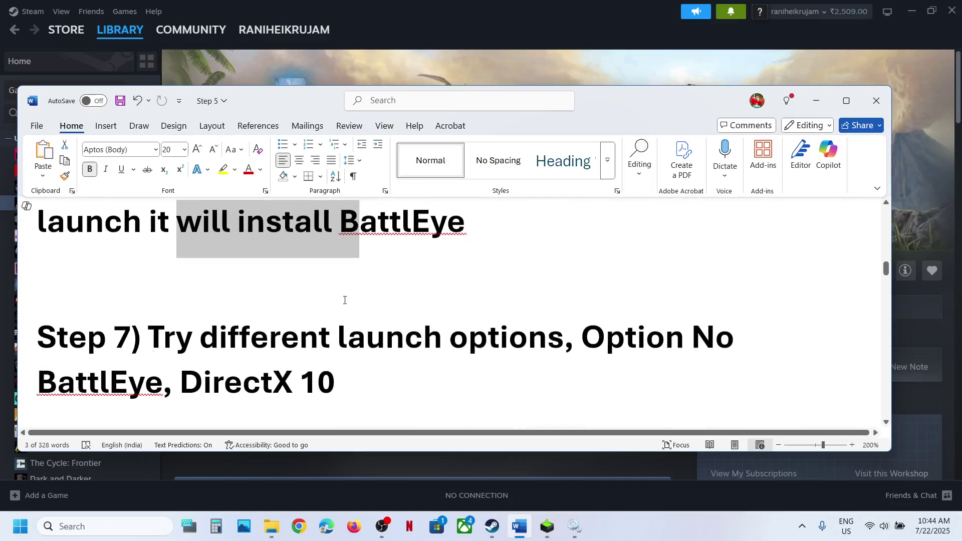
{"action": "left_click_drag", "start_coordinate": [200, 321], "coordinate": [563, 321]}
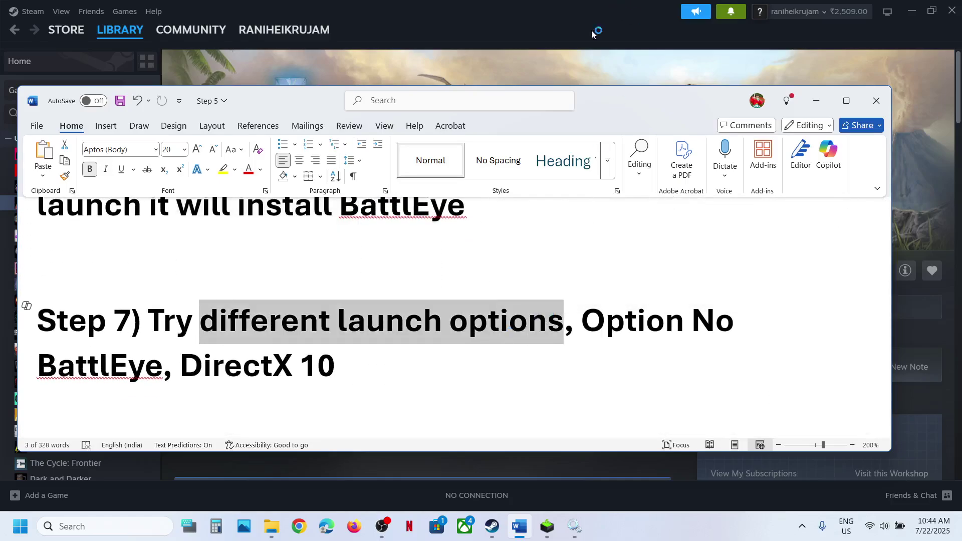
- Return to Steam and stop ARK: Survival Evolved, confirming the game exit
{"action": "left_click", "coordinate": [581, 60]}
{"action": "left_click", "coordinate": [246, 279]}
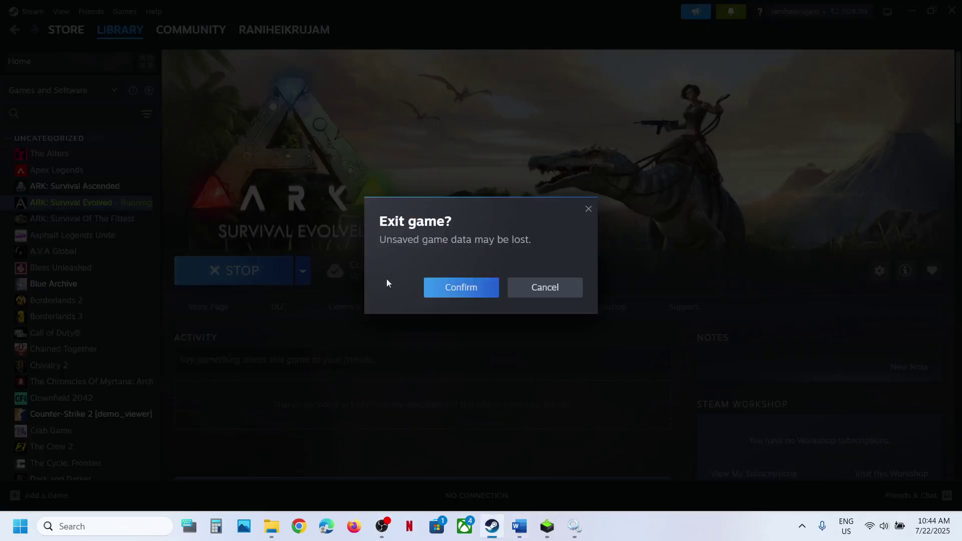
{"action": "left_click", "coordinate": [454, 292]}
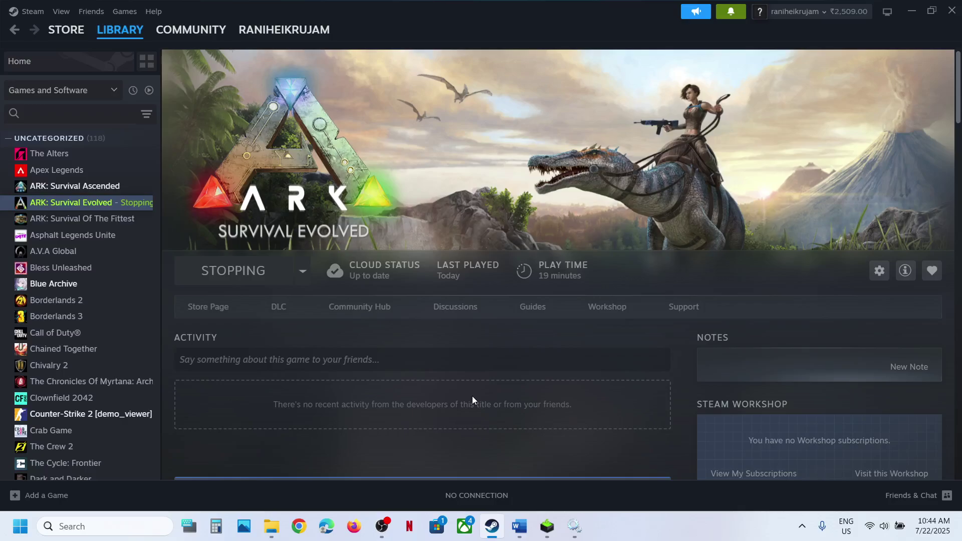
- End the ShooterGame background process in Task Manager and close Task Manager
{"action": "right_click", "coordinate": [651, 512]}
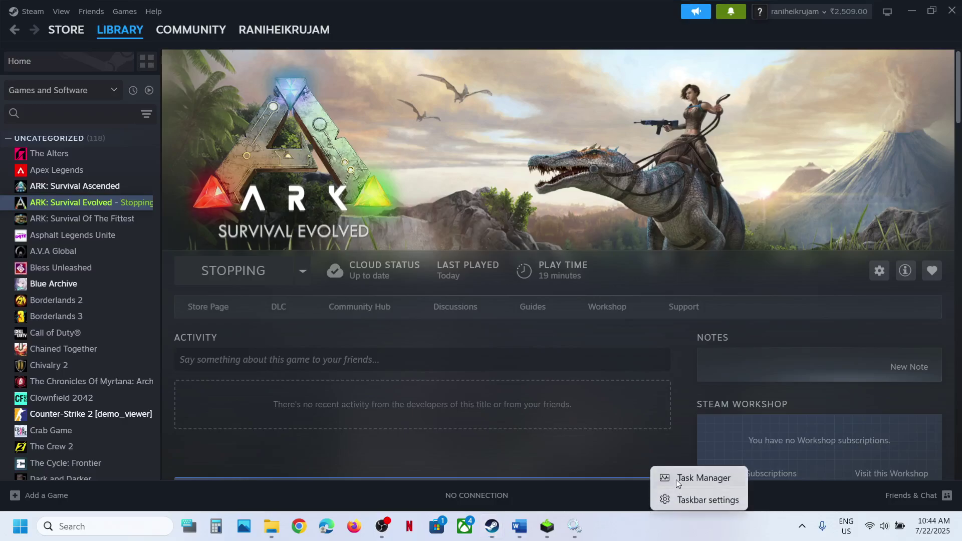
{"action": "left_click", "coordinate": [348, 293]}
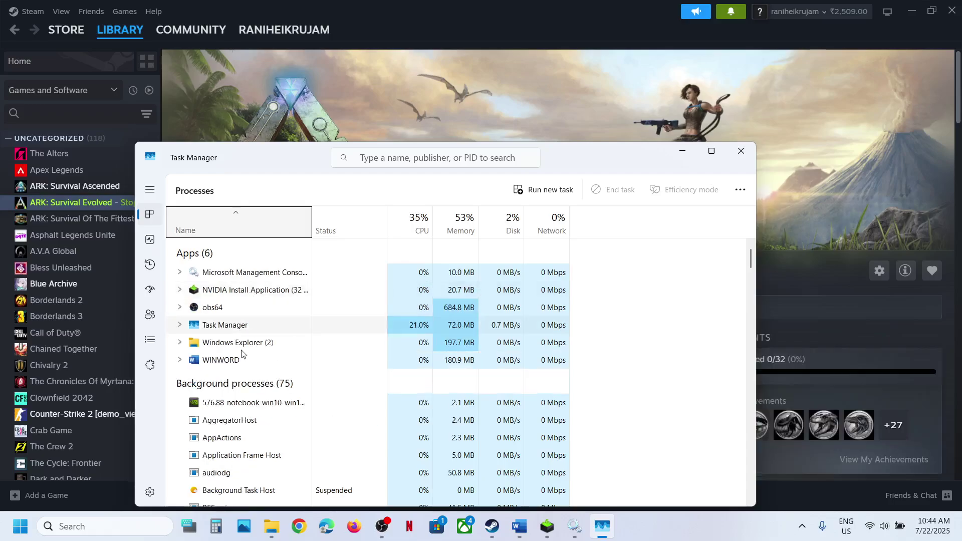
{"action": "scroll", "coordinate": [242, 353], "scroll_direction": "down", "scroll_amount": 2}
{"action": "scroll", "coordinate": [241, 346], "scroll_direction": "up", "scroll_amount": 2}
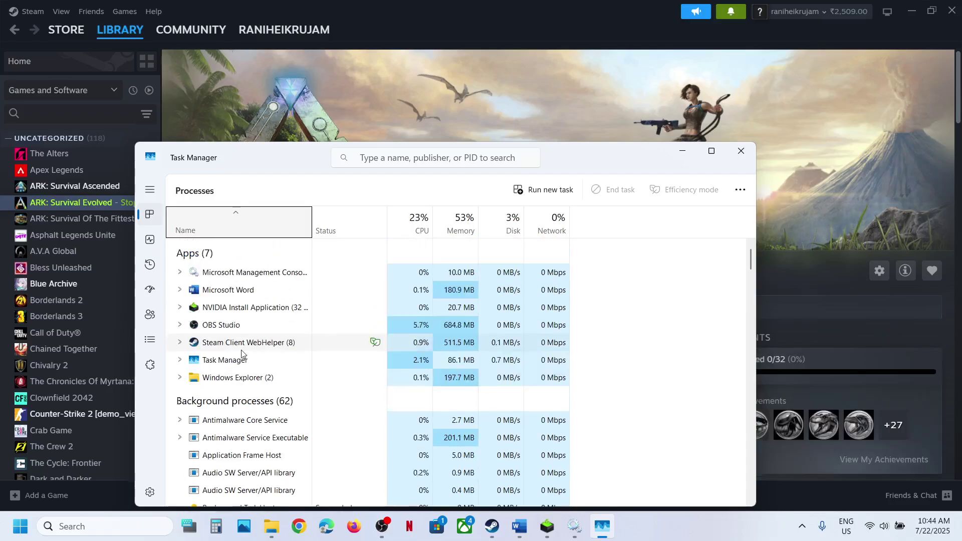
{"action": "scroll", "coordinate": [242, 326], "scroll_direction": "down", "scroll_amount": 1}
{"action": "scroll", "coordinate": [243, 325], "scroll_direction": "down", "scroll_amount": 9}
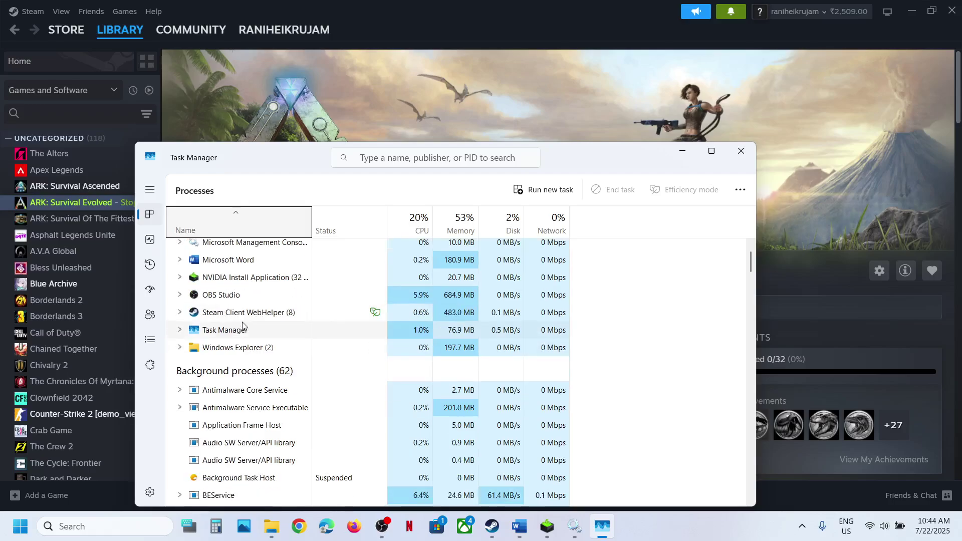
{"action": "scroll", "coordinate": [243, 324], "scroll_direction": "down", "scroll_amount": 5}
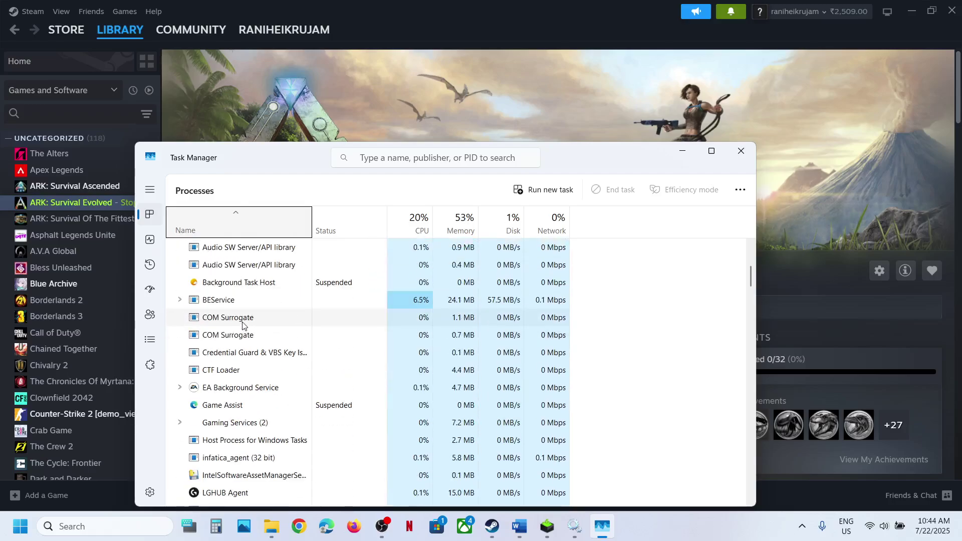
{"action": "scroll", "coordinate": [242, 324], "scroll_direction": "down", "scroll_amount": 18}
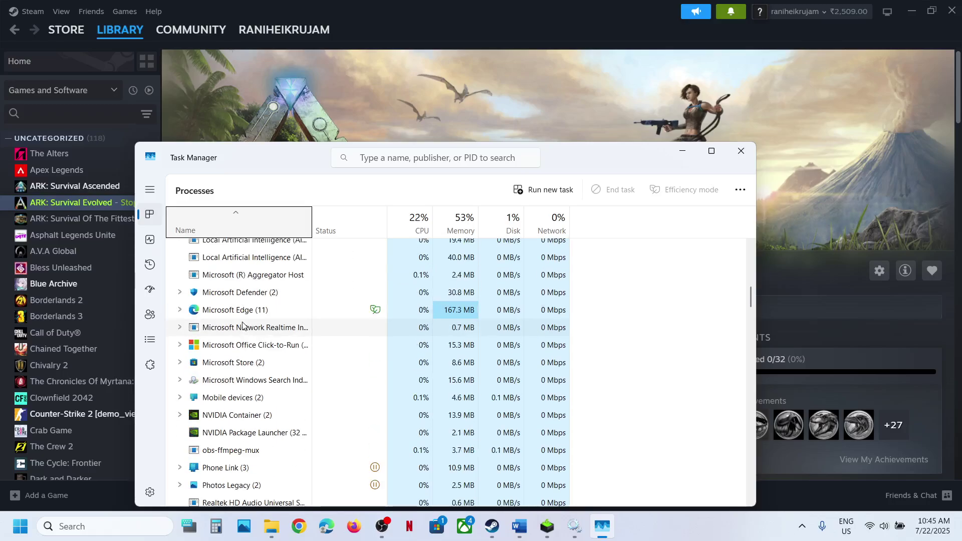
{"action": "scroll", "coordinate": [242, 326], "scroll_direction": "down", "scroll_amount": 10}
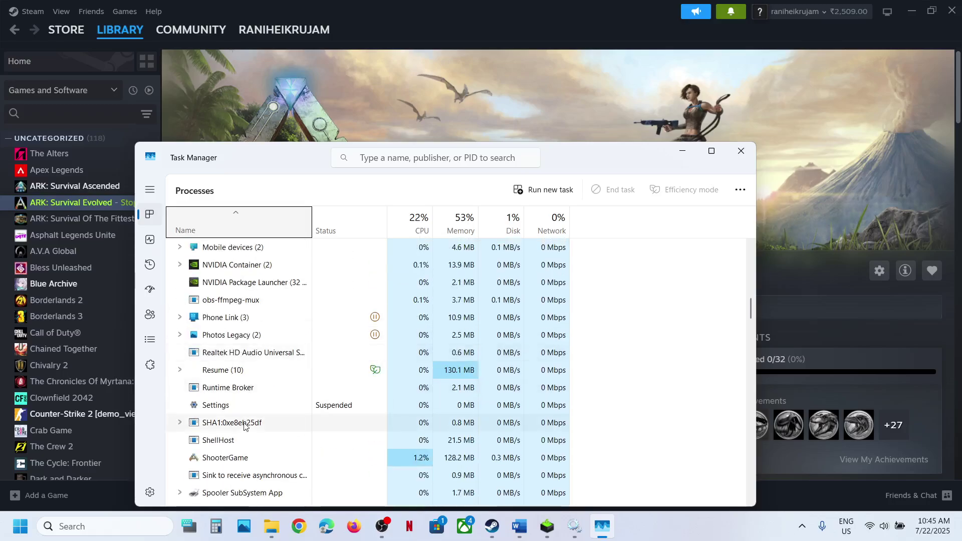
{"action": "right_click", "coordinate": [224, 456]}
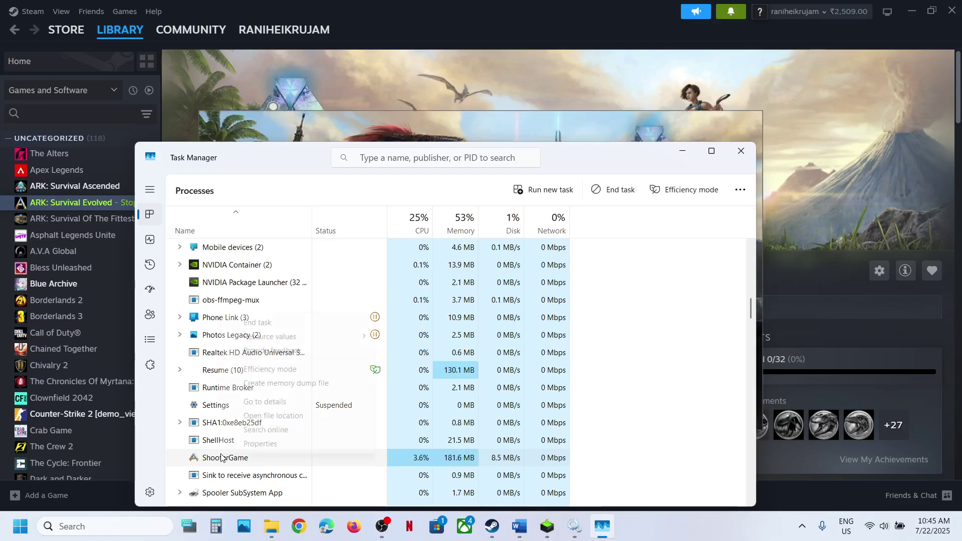
{"action": "left_click", "coordinate": [267, 323]}
{"action": "left_click", "coordinate": [741, 151]}
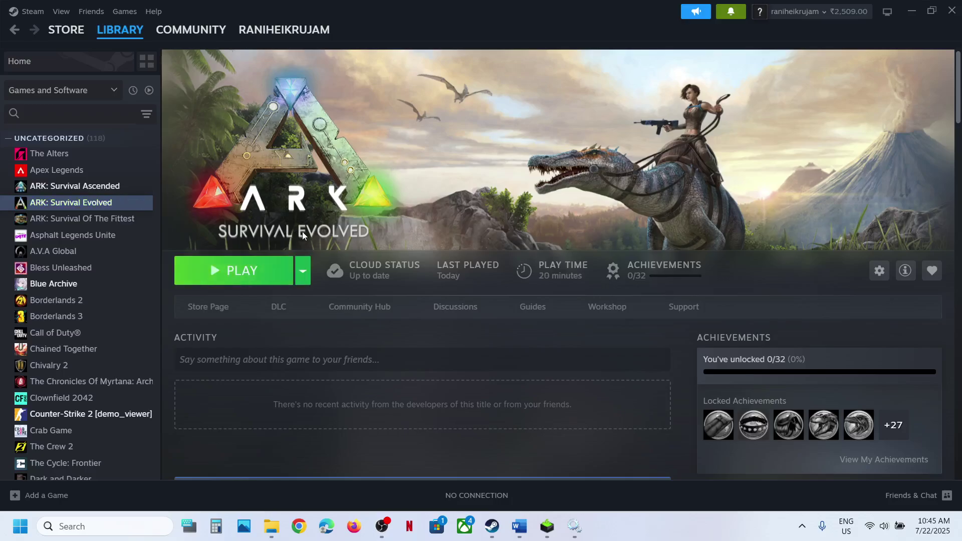
- Review ARK: Survival Evolved's launch options, cancel the launch, and read Step 8 on beta participation in the Word instructions
{"action": "left_click", "coordinate": [246, 271]}
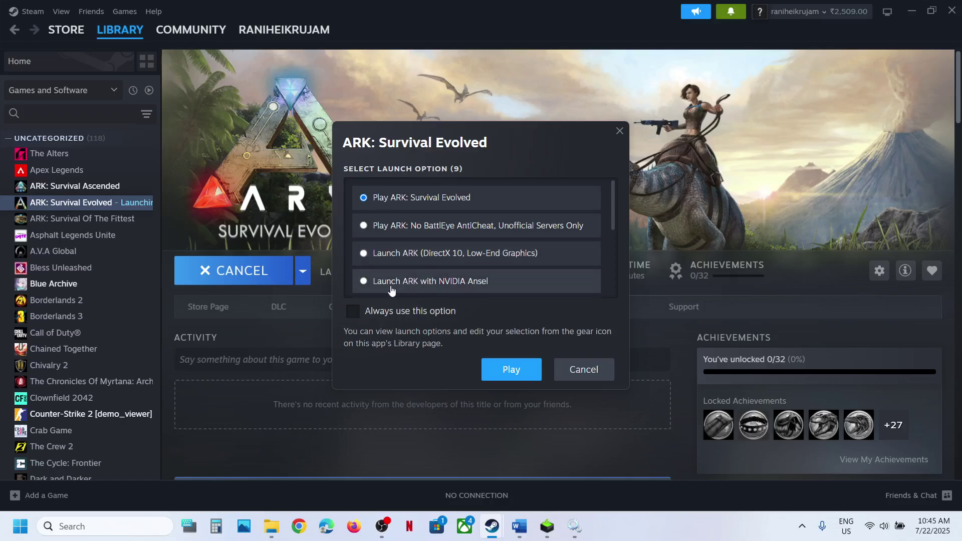
{"action": "left_click", "coordinate": [570, 376]}
{"action": "left_click", "coordinate": [520, 526]}
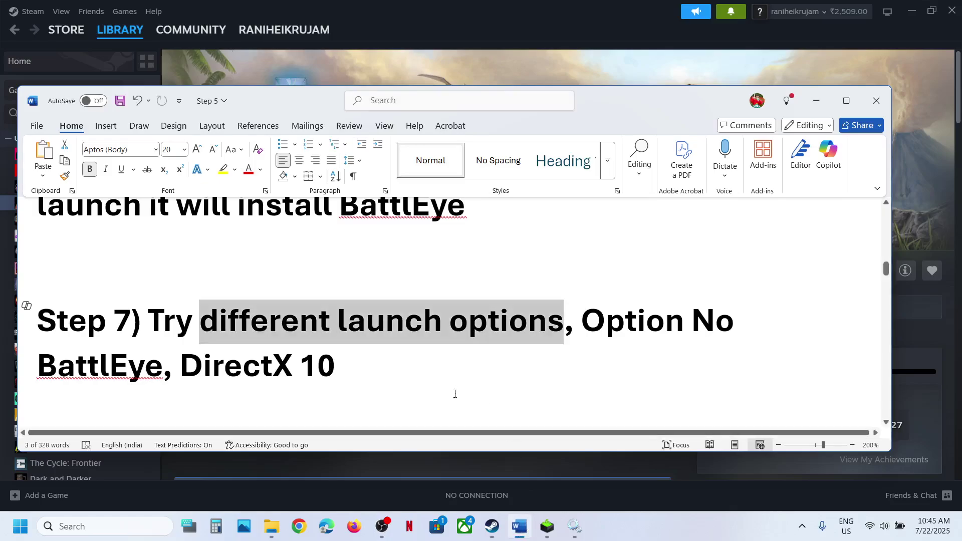
{"action": "scroll", "coordinate": [455, 393], "scroll_direction": "down", "scroll_amount": 5}
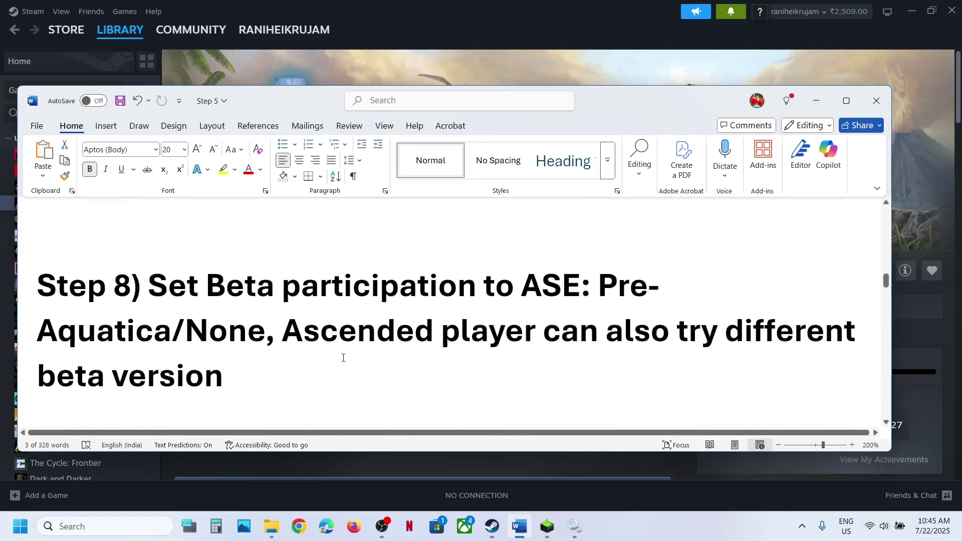
{"action": "left_click_drag", "start_coordinate": [205, 293], "coordinate": [521, 295]}
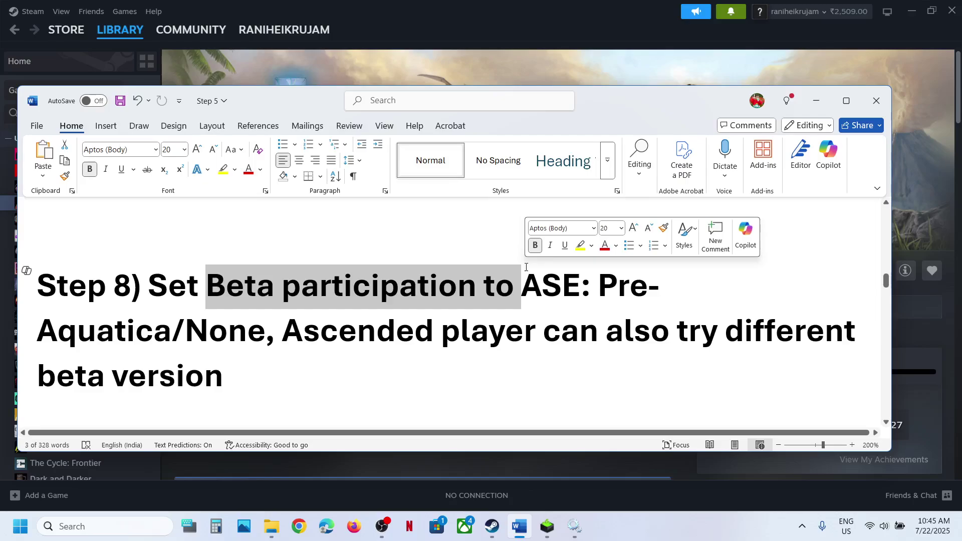
- Return to Steam and set ARK: Survival Evolved's beta participation to preaquatica - ASE : Pre-Aquatica in its properties
{"action": "left_click", "coordinate": [424, 82]}
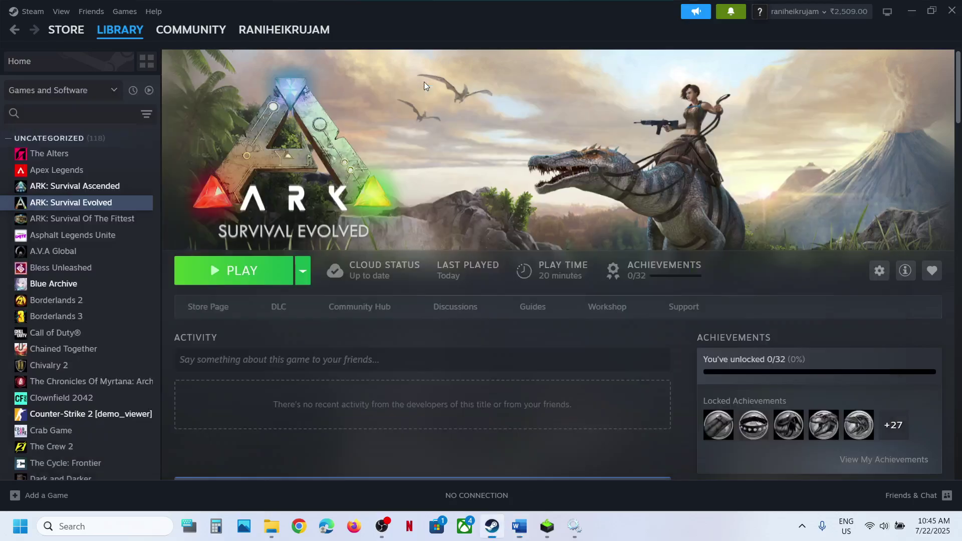
{"action": "right_click", "coordinate": [103, 206]}
{"action": "left_click", "coordinate": [133, 298]}
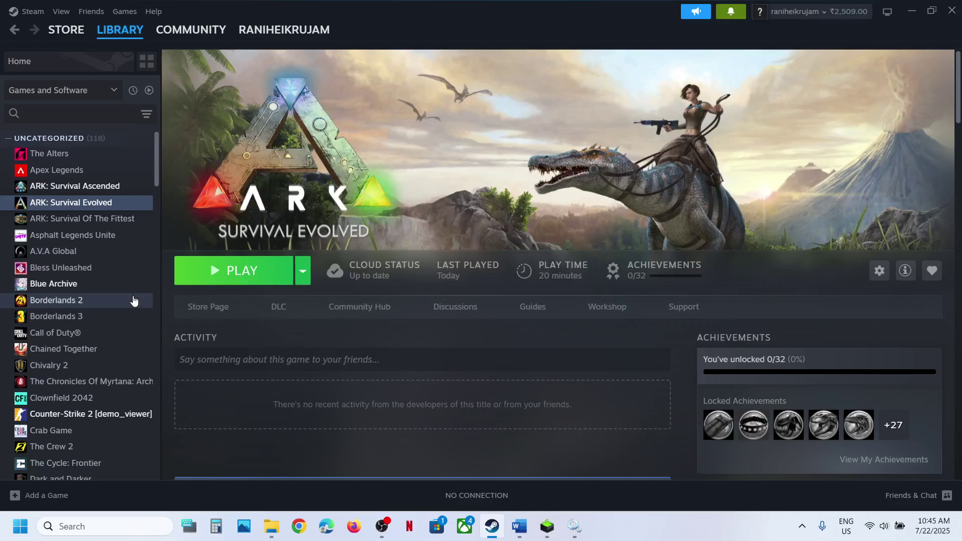
{"action": "left_click", "coordinate": [267, 213]}
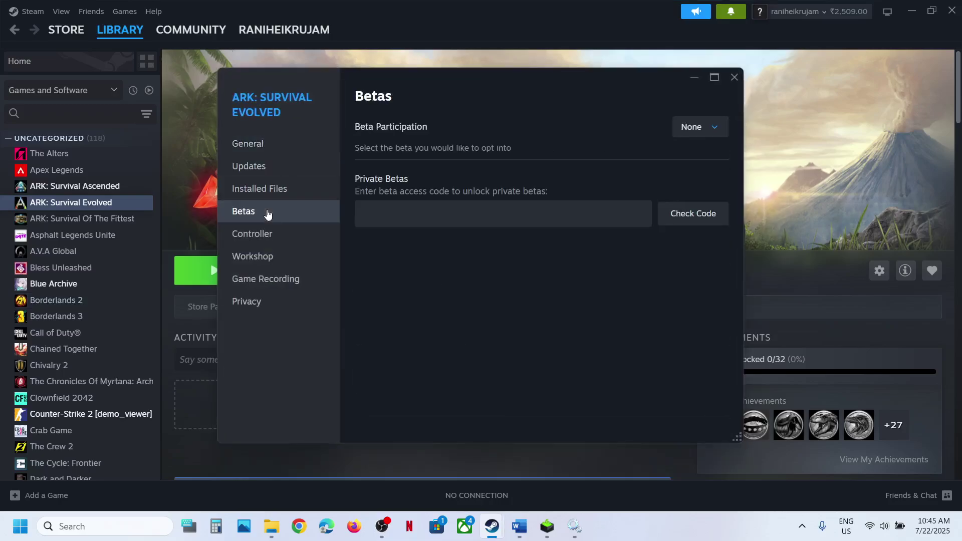
{"action": "left_click", "coordinate": [702, 123]}
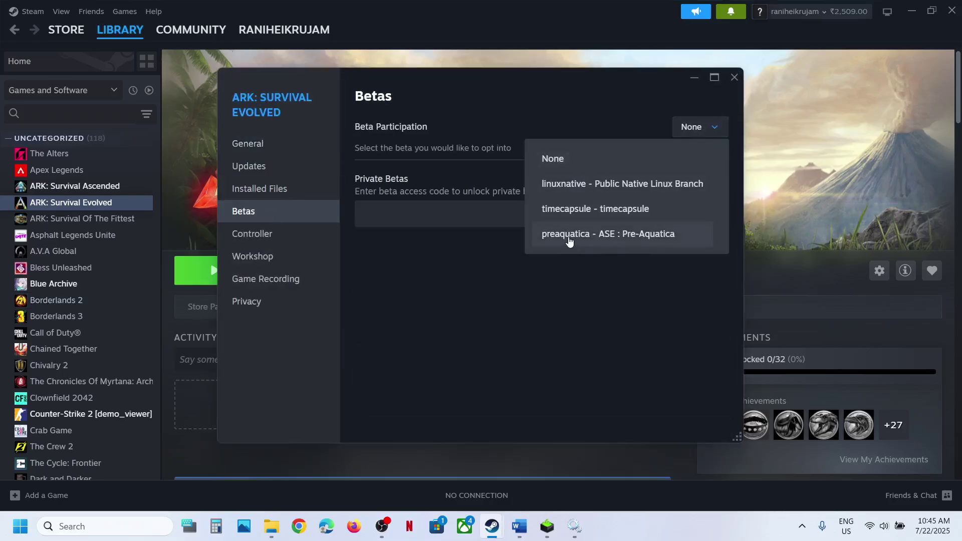
{"action": "left_click", "coordinate": [659, 235]}
{"action": "left_click", "coordinate": [734, 81]}
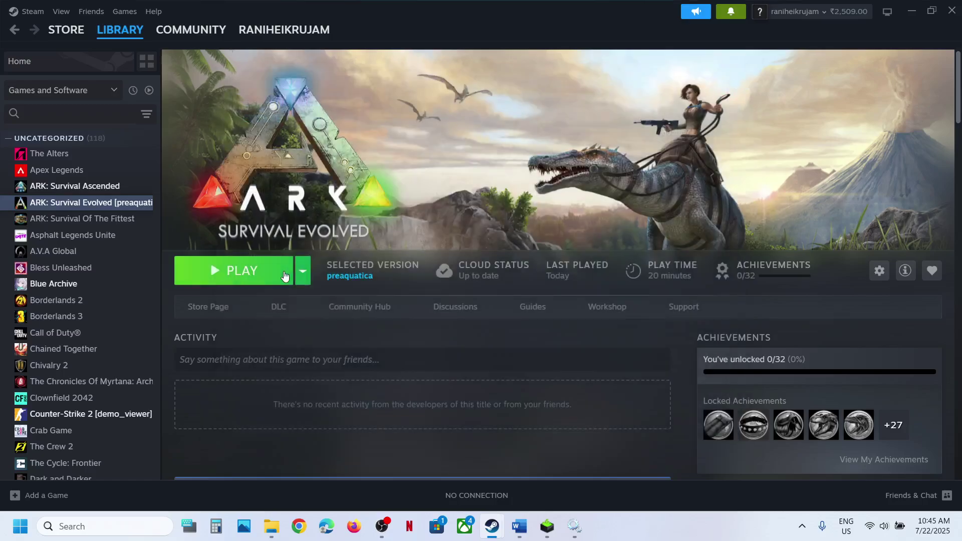
- Reopen ARK: Survival Evolved's properties to check the selected beta participation, and close them
{"action": "right_click", "coordinate": [113, 203]}
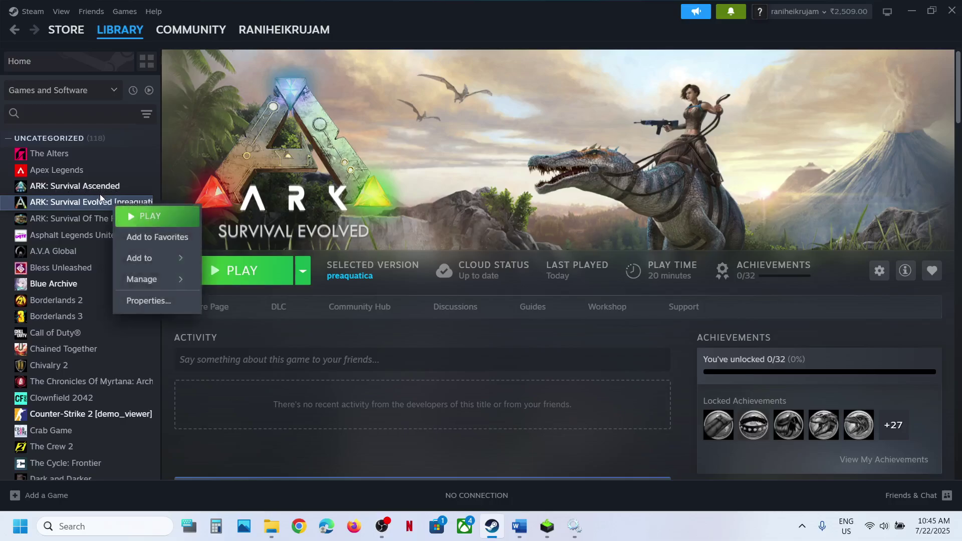
{"action": "left_click", "coordinate": [149, 300]}
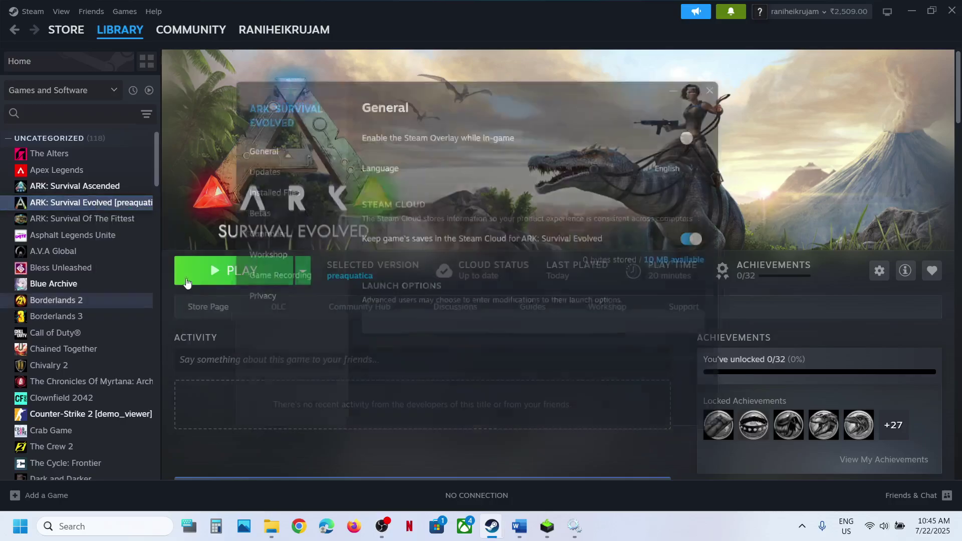
{"action": "left_click", "coordinate": [256, 221]}
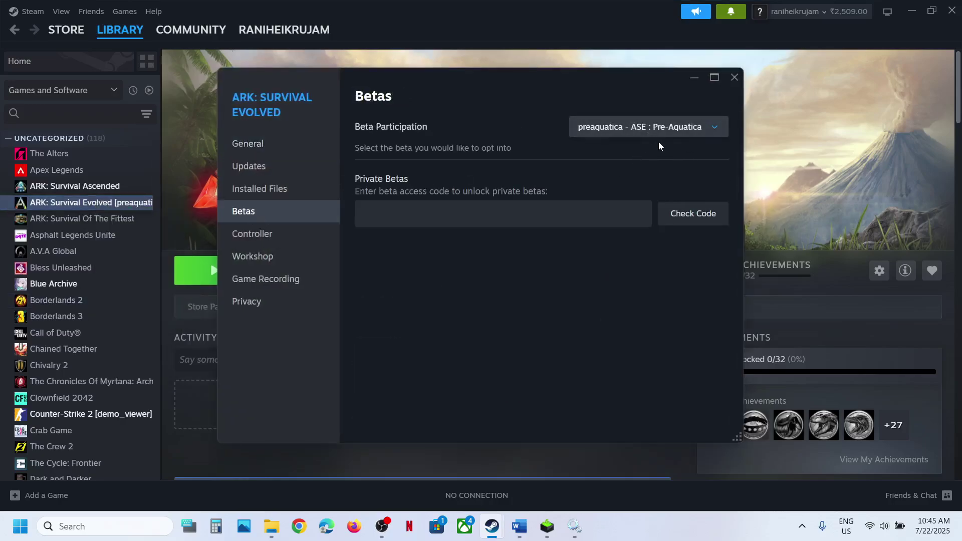
{"action": "left_click", "coordinate": [735, 78]}
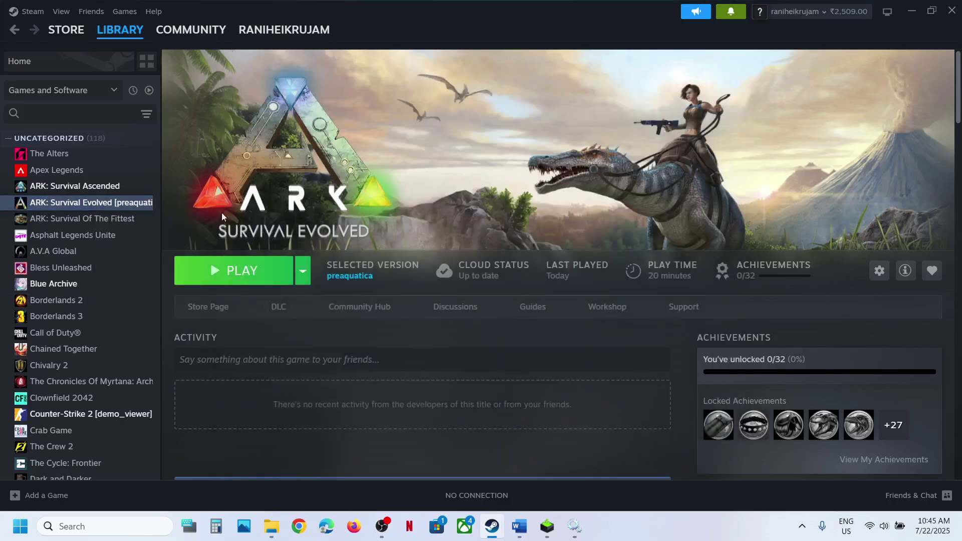
- Switch to the Word instructions and read Step 9 on allowing the game exe files through Windows Security
{"action": "left_click", "coordinate": [518, 523]}
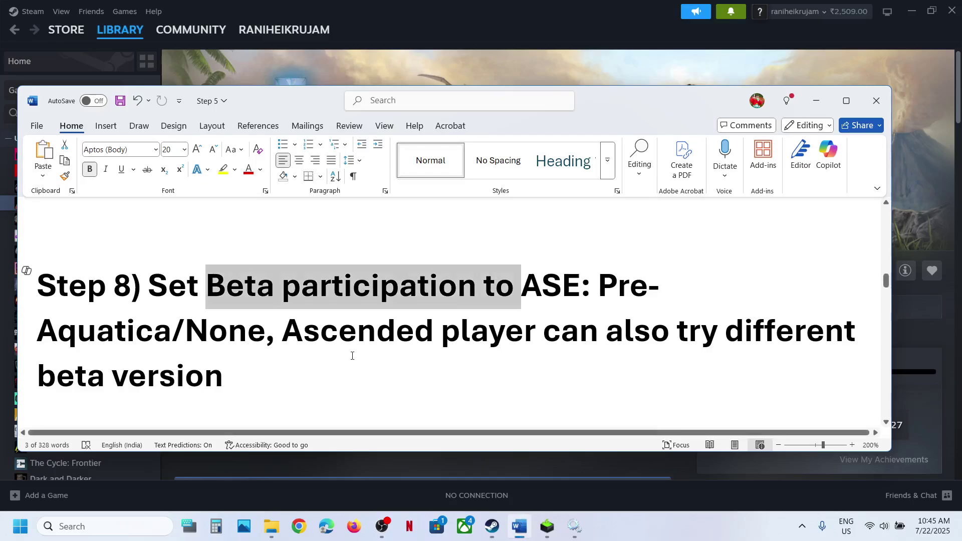
{"action": "scroll", "coordinate": [352, 356], "scroll_direction": "down", "scroll_amount": 5}
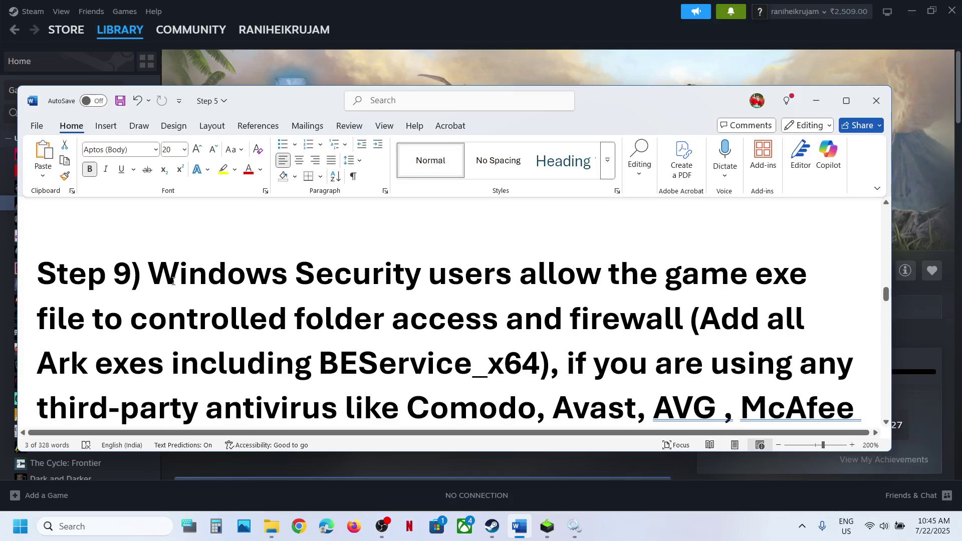
{"action": "left_click_drag", "start_coordinate": [173, 281], "coordinate": [427, 279]}
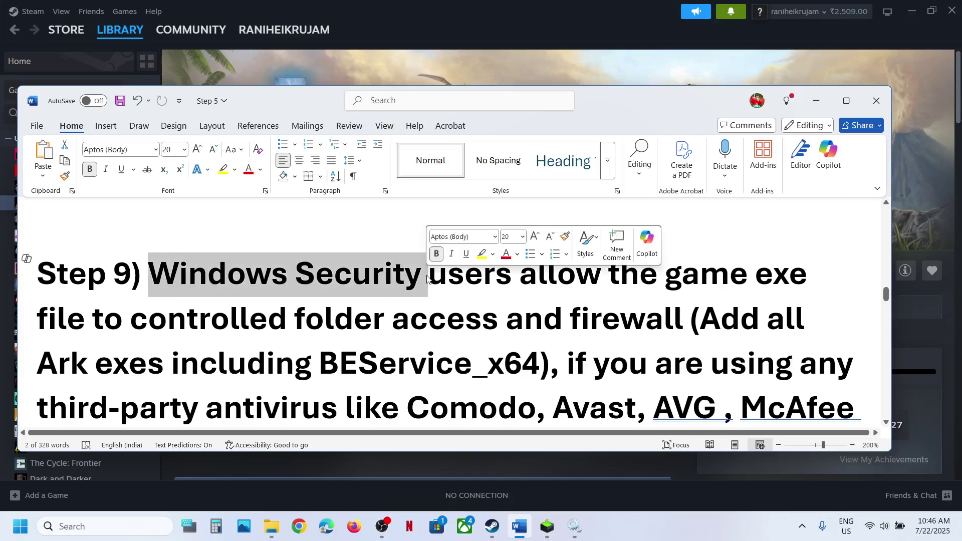
{"action": "left_click", "coordinate": [387, 57]}
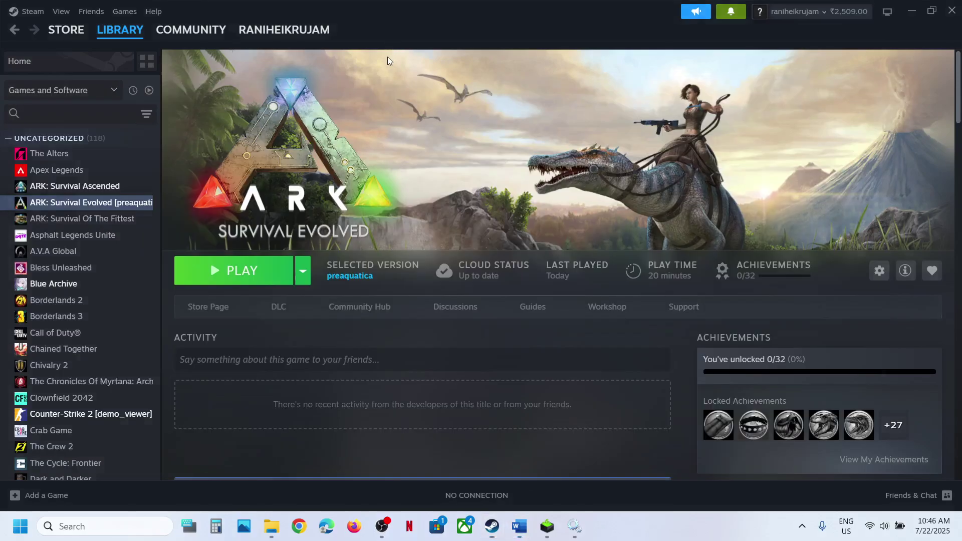
- Open Windows Security's ransomware protection page for allowing an app through Controlled folder access from Windows Settings, approving the elevation
{"action": "key", "text": "super+i"}
{"action": "left_click", "coordinate": [65, 388]}
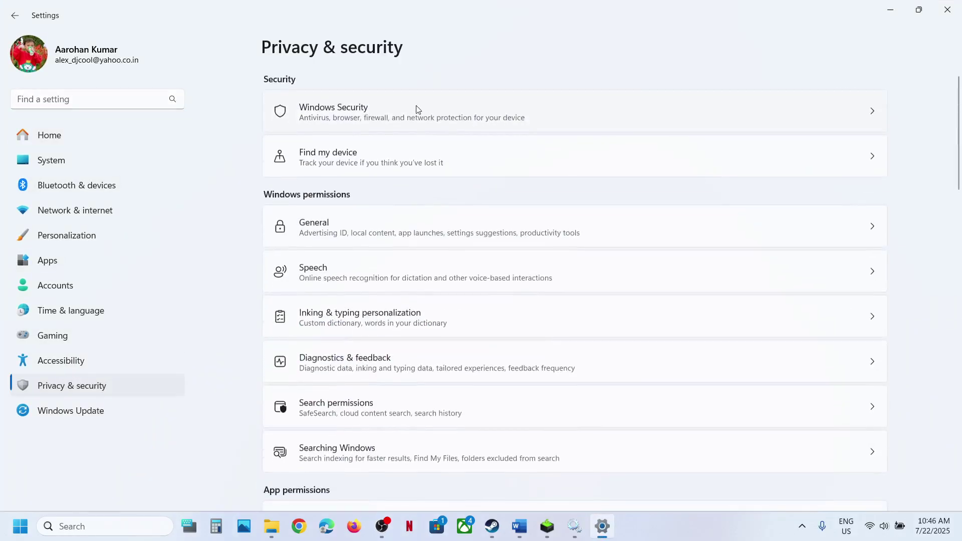
{"action": "left_click", "coordinate": [488, 127]}
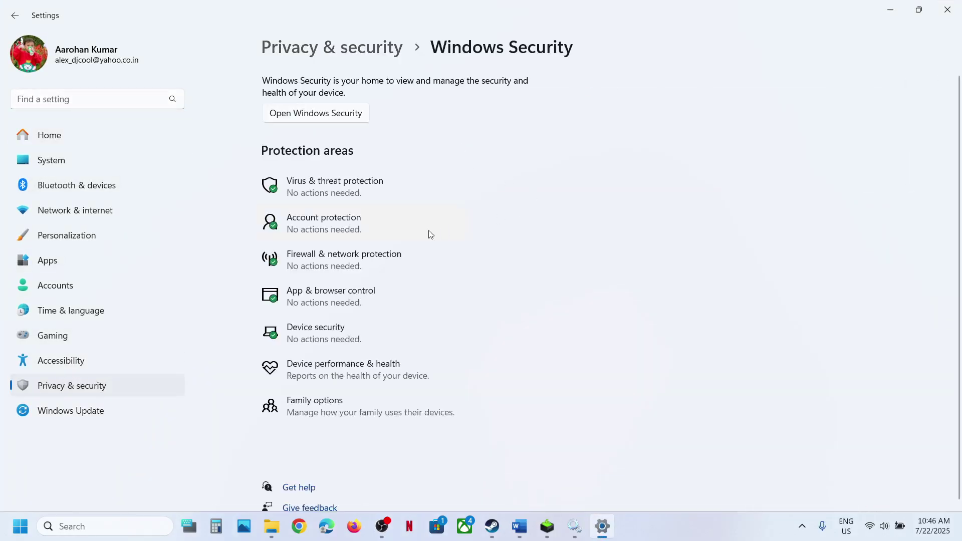
{"action": "left_click", "coordinate": [327, 193]}
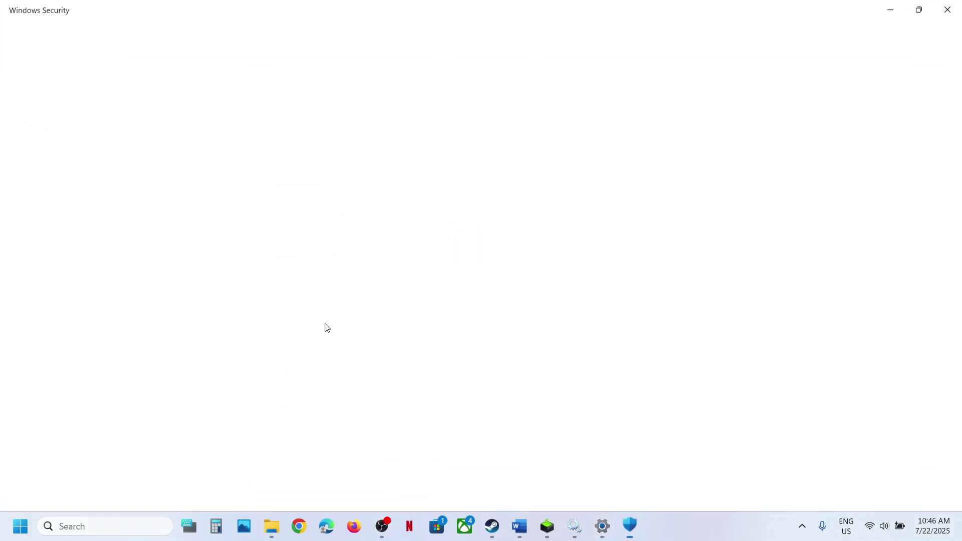
{"action": "scroll", "coordinate": [324, 326], "scroll_direction": "down", "scroll_amount": 4}
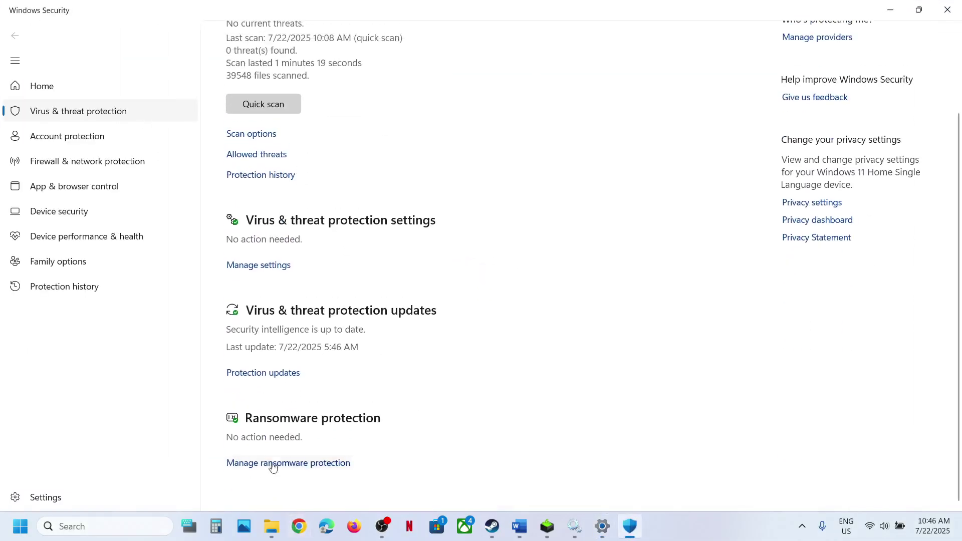
{"action": "left_click", "coordinate": [270, 471]}
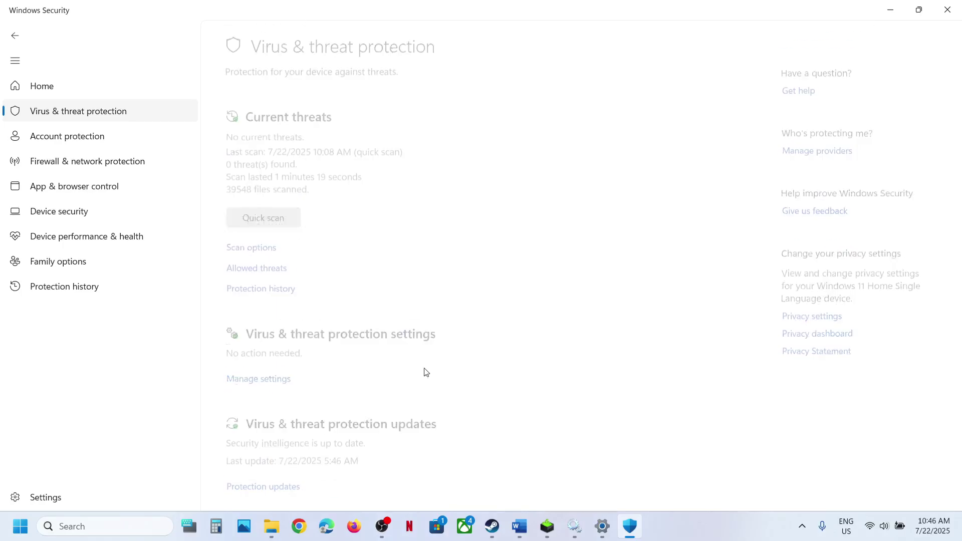
{"action": "left_click", "coordinate": [359, 266]}
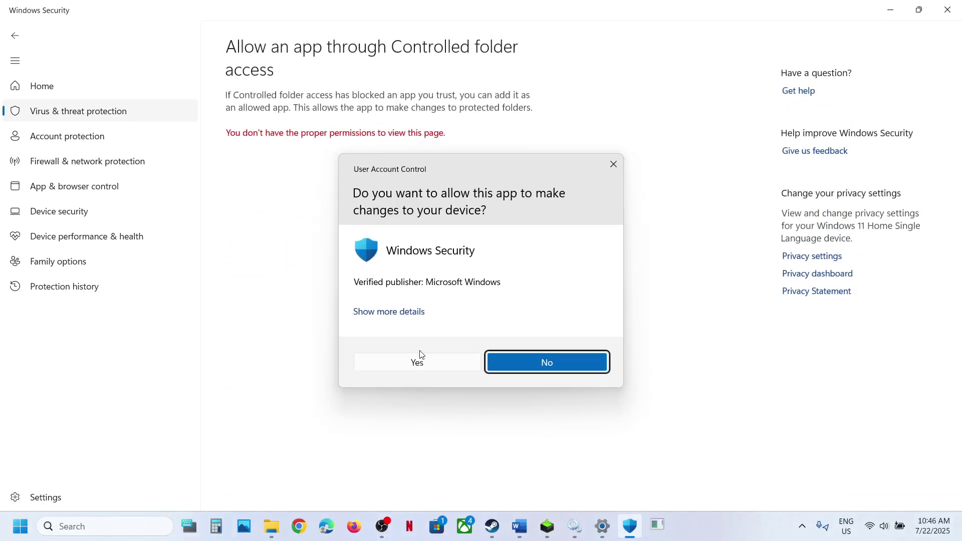
{"action": "left_click", "coordinate": [414, 366]}
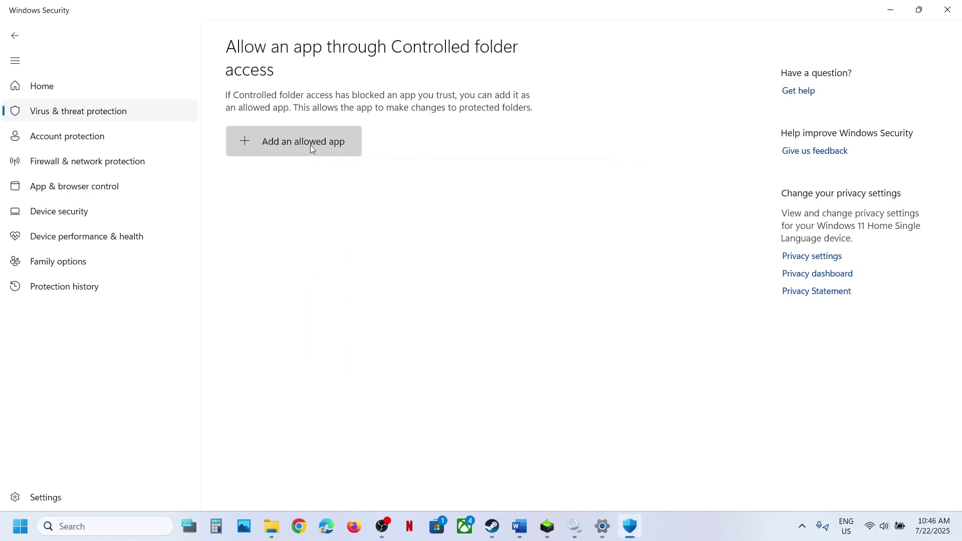
- Start adding an allowed app for Controlled folder access and browse to C:\Program Files (x86)\Steam\steamapps\common
{"action": "left_click", "coordinate": [275, 143]}
{"action": "left_click", "coordinate": [295, 191]}
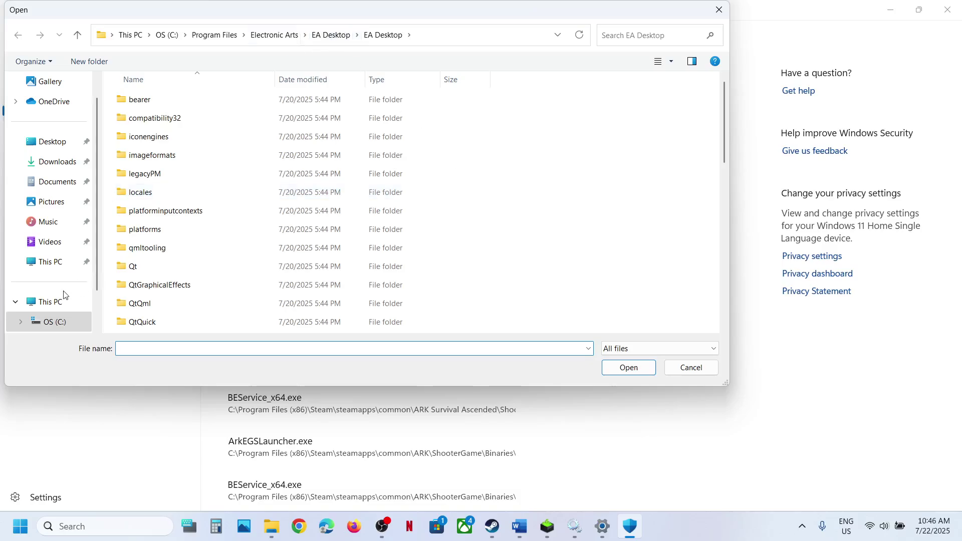
{"action": "left_click", "coordinate": [60, 301]}
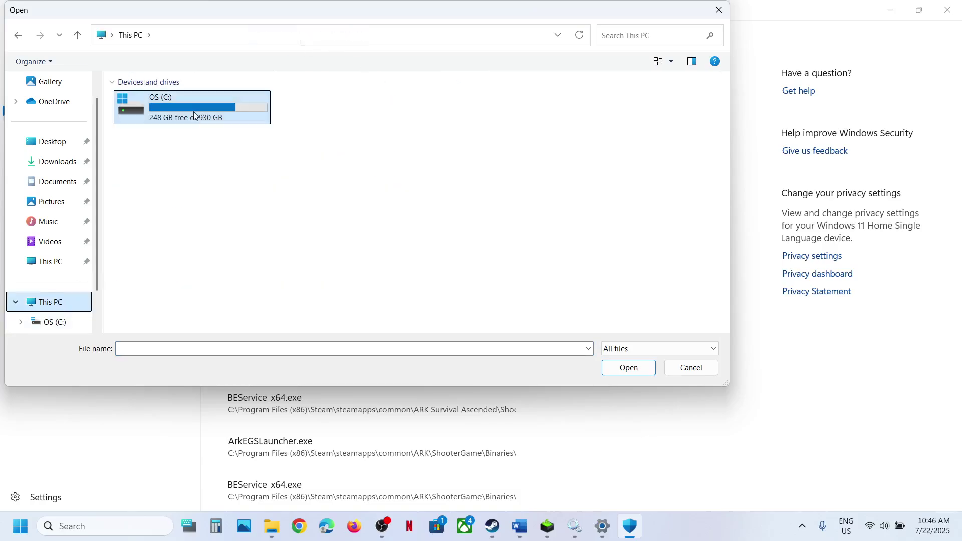
{"action": "double_click", "coordinate": [194, 114]}
{"action": "double_click", "coordinate": [182, 178]}
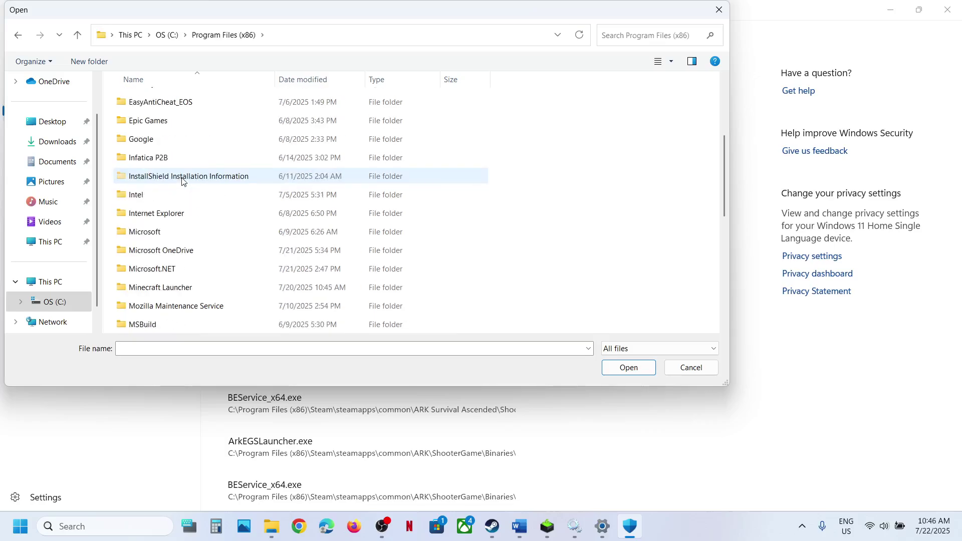
{"action": "scroll", "coordinate": [157, 286], "scroll_direction": "down", "scroll_amount": 4}
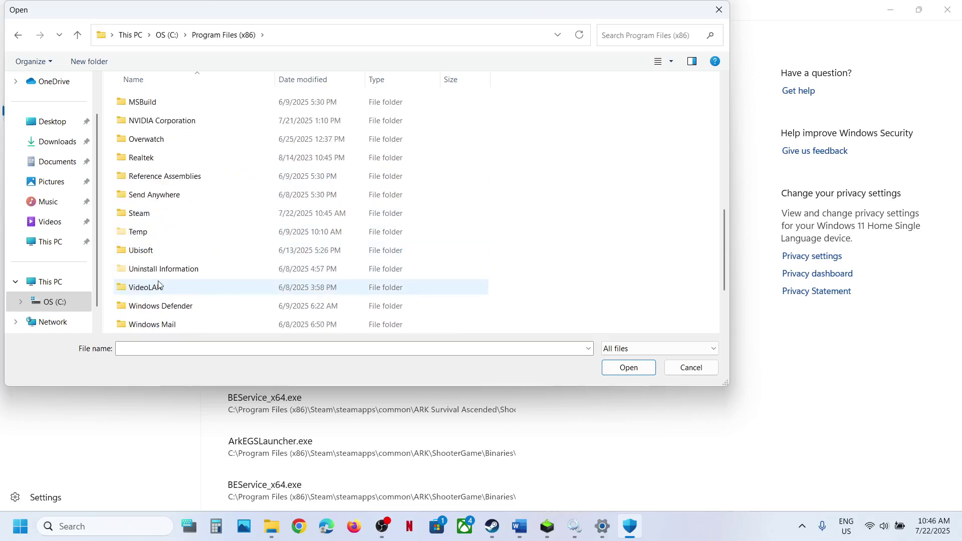
{"action": "double_click", "coordinate": [151, 213]}
{"action": "scroll", "coordinate": [156, 210], "scroll_direction": "down", "scroll_amount": 4}
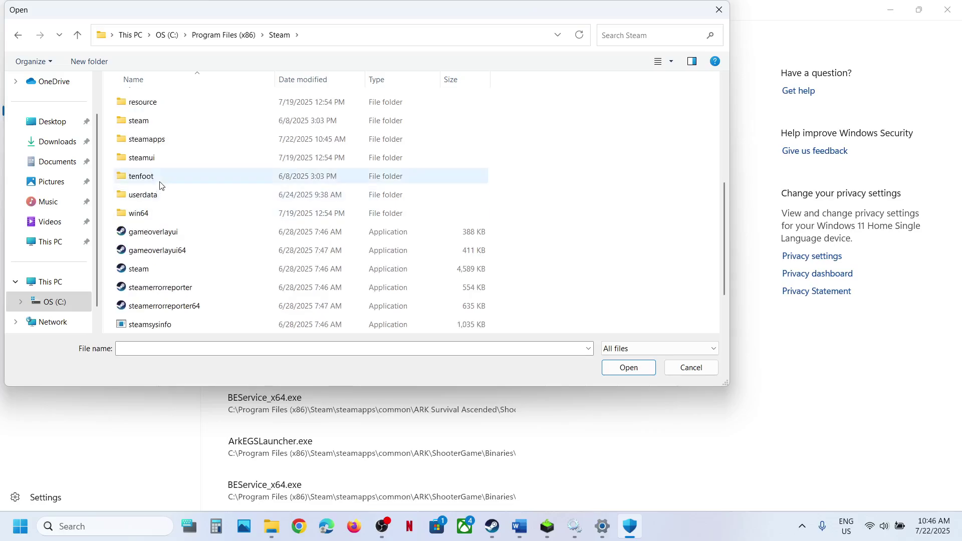
{"action": "double_click", "coordinate": [151, 140]}
{"action": "double_click", "coordinate": [150, 100]}
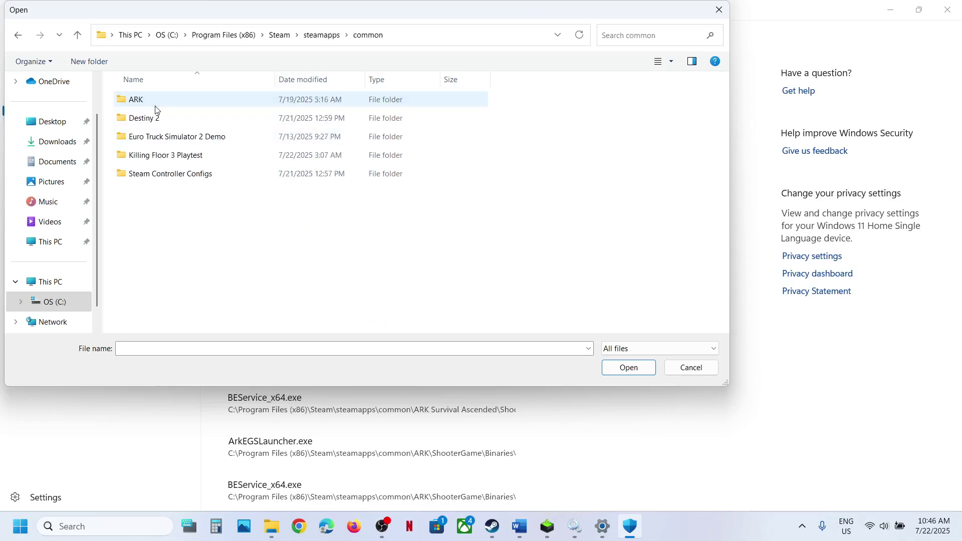
- Allow the ArkEGSLauncher application from ARK\ShooterGame\Binaries\Win64 through Controlled folder access
{"action": "double_click", "coordinate": [152, 99]}
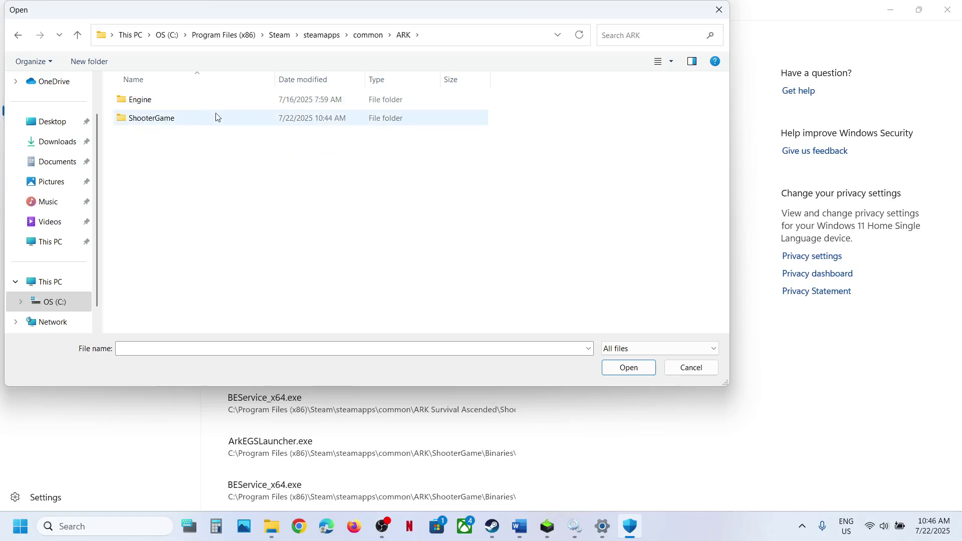
{"action": "double_click", "coordinate": [161, 124]}
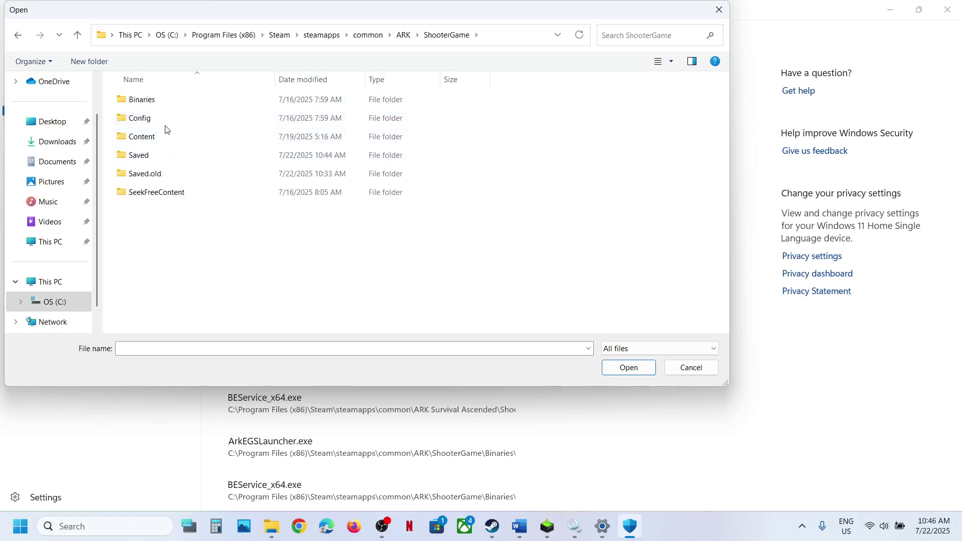
{"action": "left_click", "coordinate": [157, 102]}
{"action": "double_click", "coordinate": [157, 101]}
{"action": "double_click", "coordinate": [155, 102]}
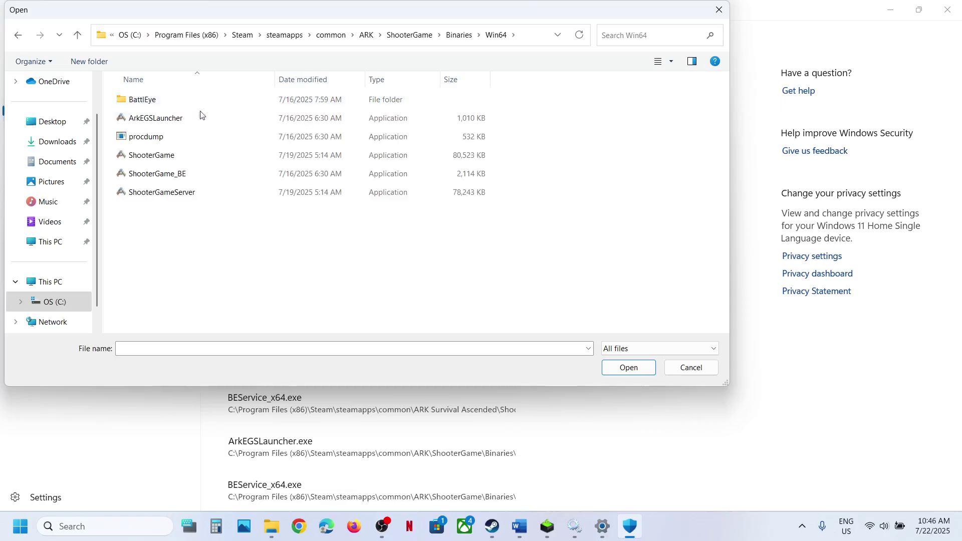
{"action": "left_click", "coordinate": [171, 120]}
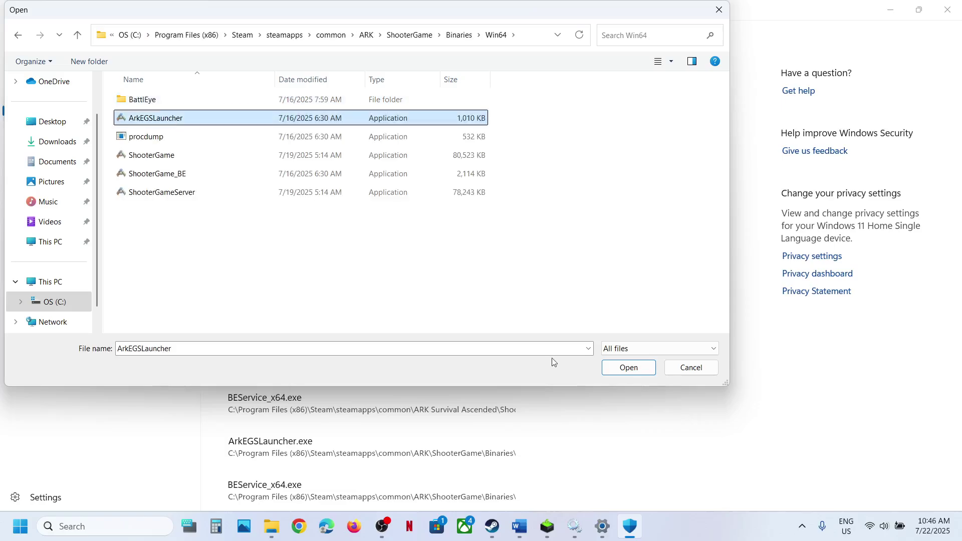
{"action": "left_click", "coordinate": [627, 366]}
- Allow ShooterGame and ShooterGame_BE from the same Win64 folder through Controlled folder access
{"action": "left_click", "coordinate": [320, 146]}
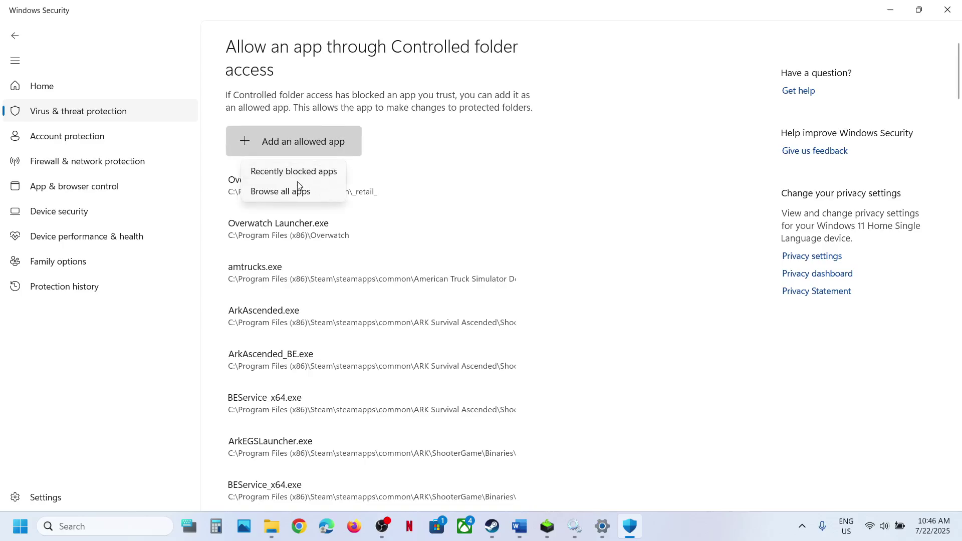
{"action": "left_click", "coordinate": [296, 197]}
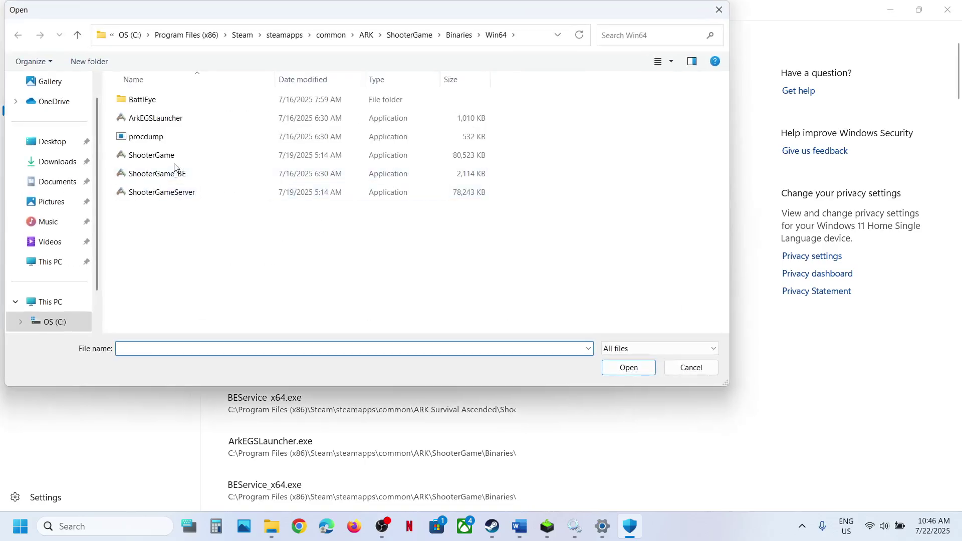
{"action": "left_click", "coordinate": [174, 156]}
{"action": "left_click", "coordinate": [626, 368]}
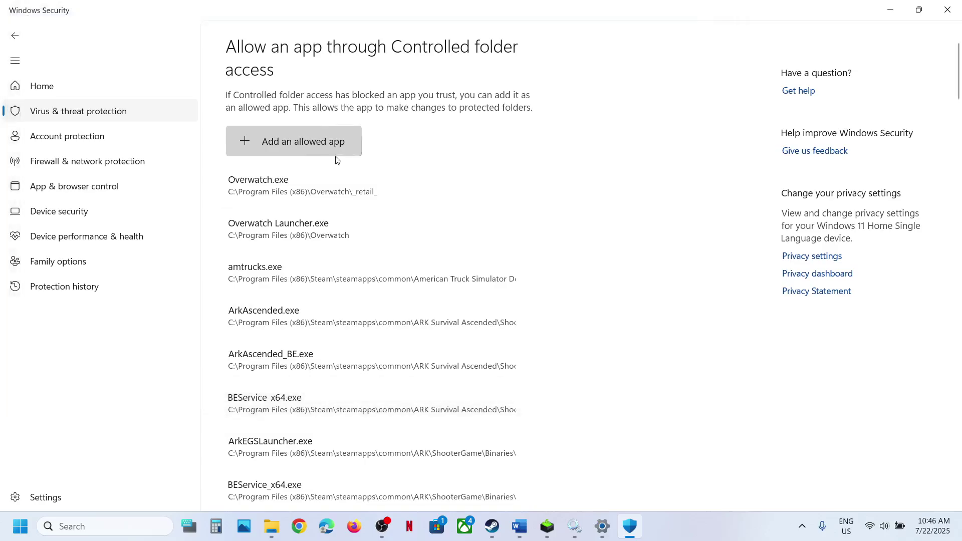
{"action": "left_click", "coordinate": [323, 134]}
{"action": "left_click", "coordinate": [300, 189]}
{"action": "double_click", "coordinate": [163, 176]}
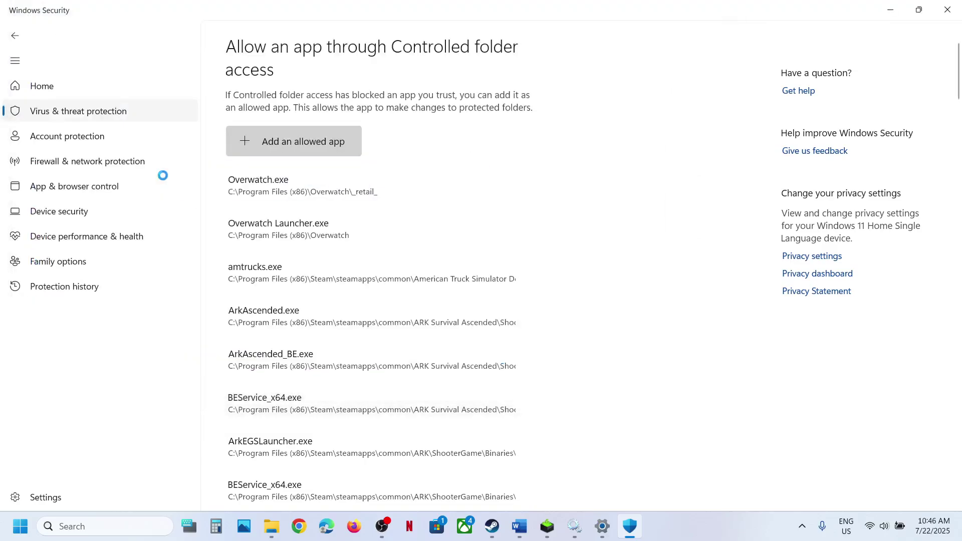
- Allow ShooterGameServer and the BattlEye subfolder's executable through Controlled folder access
{"action": "left_click", "coordinate": [342, 131]}
{"action": "left_click", "coordinate": [303, 189]}
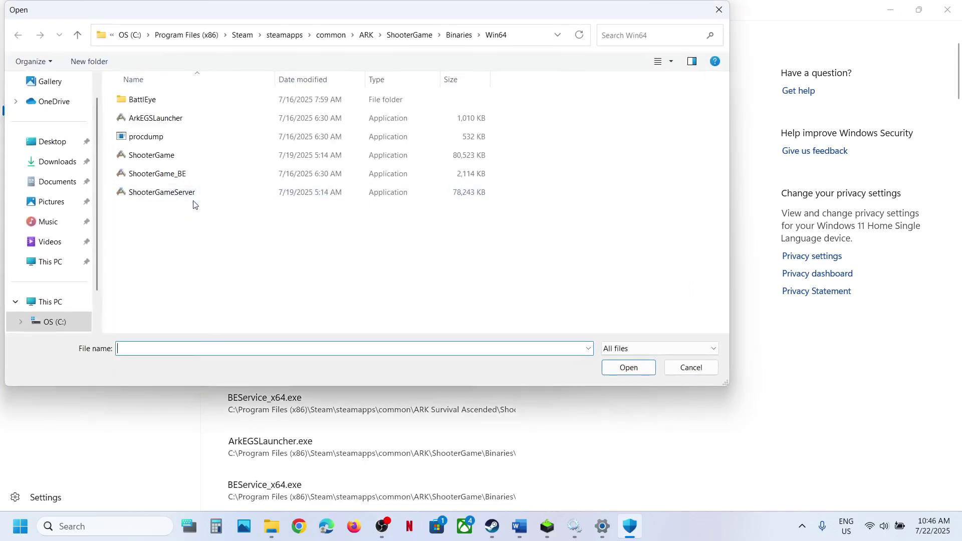
{"action": "double_click", "coordinate": [176, 191]}
{"action": "left_click", "coordinate": [309, 147]}
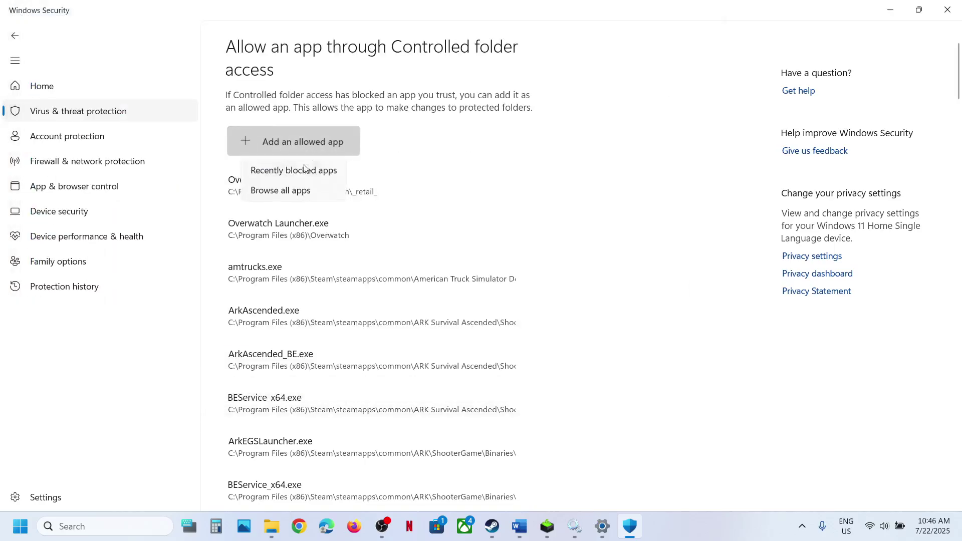
{"action": "left_click", "coordinate": [256, 191]}
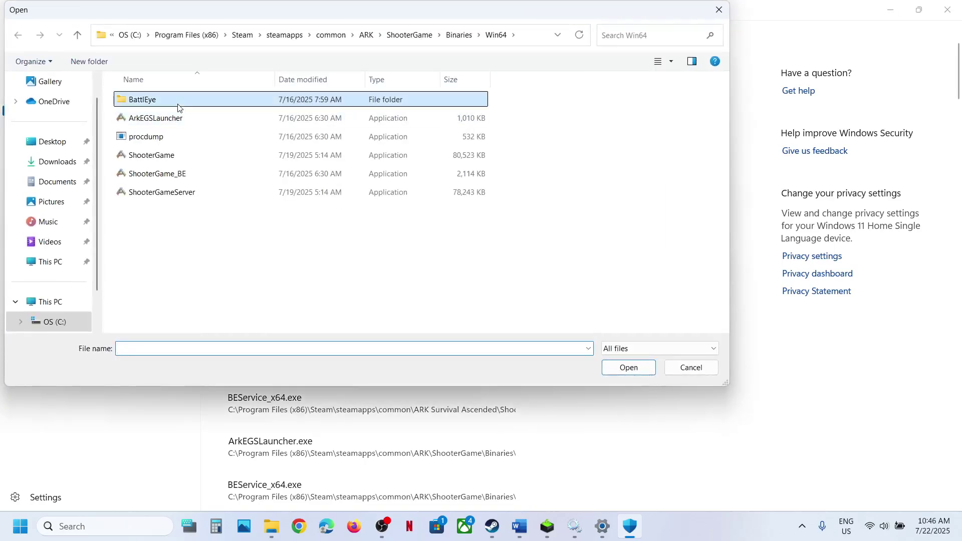
{"action": "double_click", "coordinate": [150, 99]}
{"action": "double_click", "coordinate": [158, 155]}
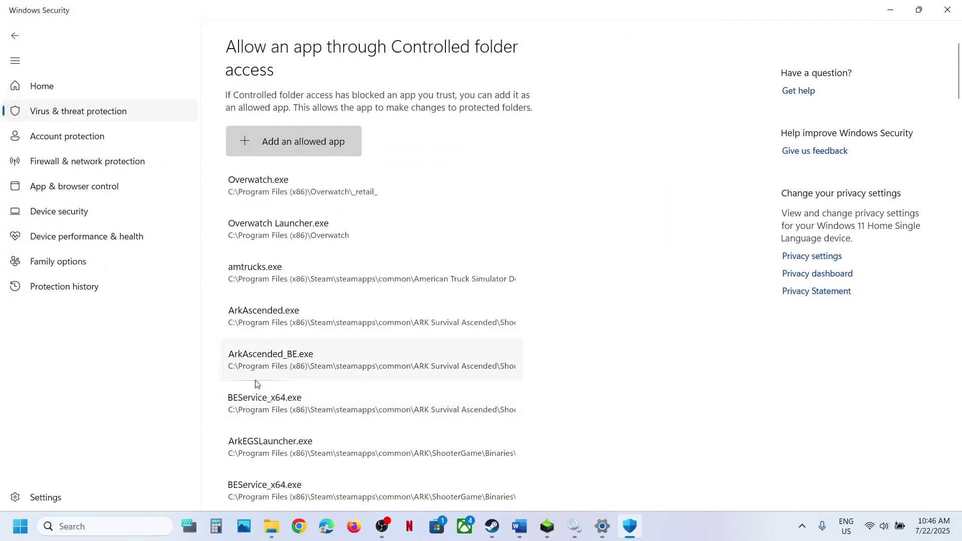
- Open Windows Defender Firewall's allowed apps list from Control Panel and unlock it for changes
{"action": "left_click", "coordinate": [133, 521]}
{"action": "type", "text": "contr"}
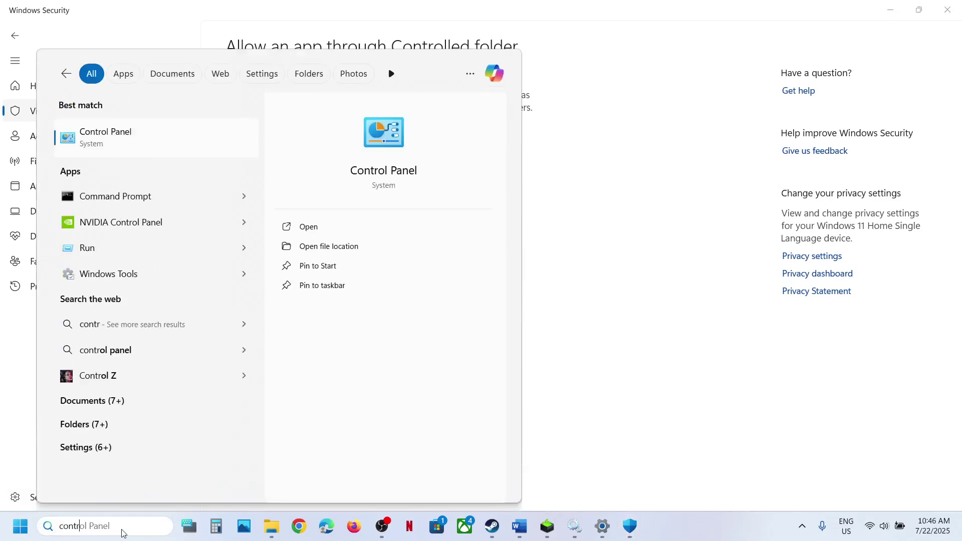
{"action": "key", "text": "Return"}
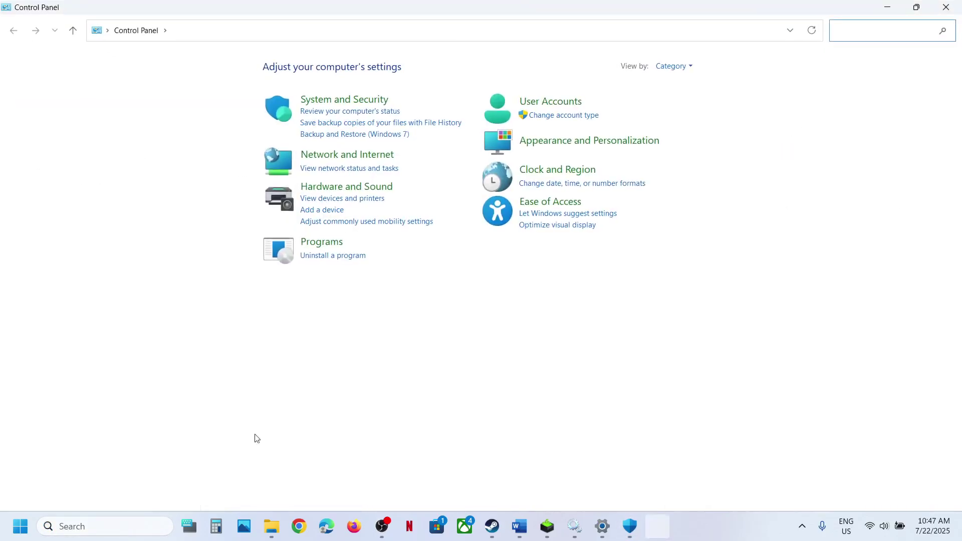
{"action": "left_click", "coordinate": [387, 103]}
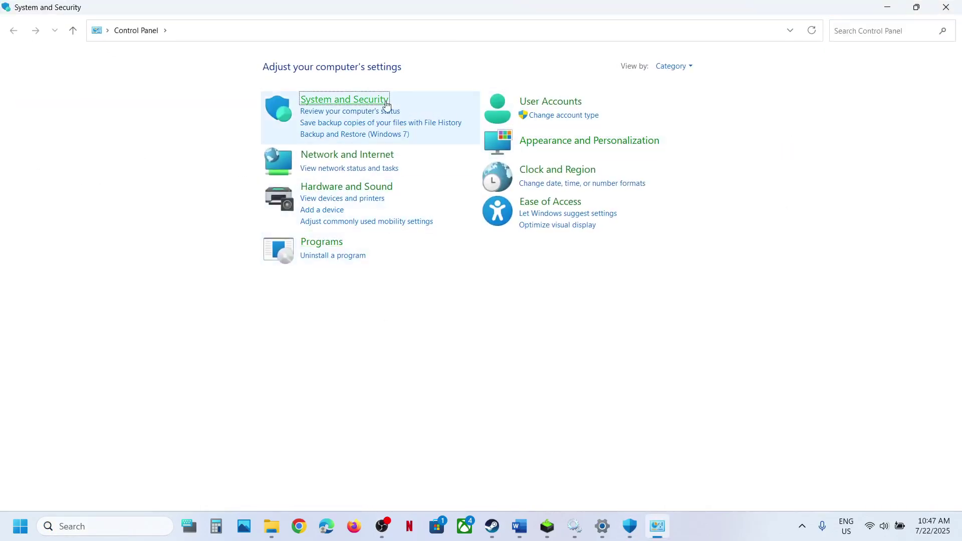
{"action": "left_click", "coordinate": [218, 113]}
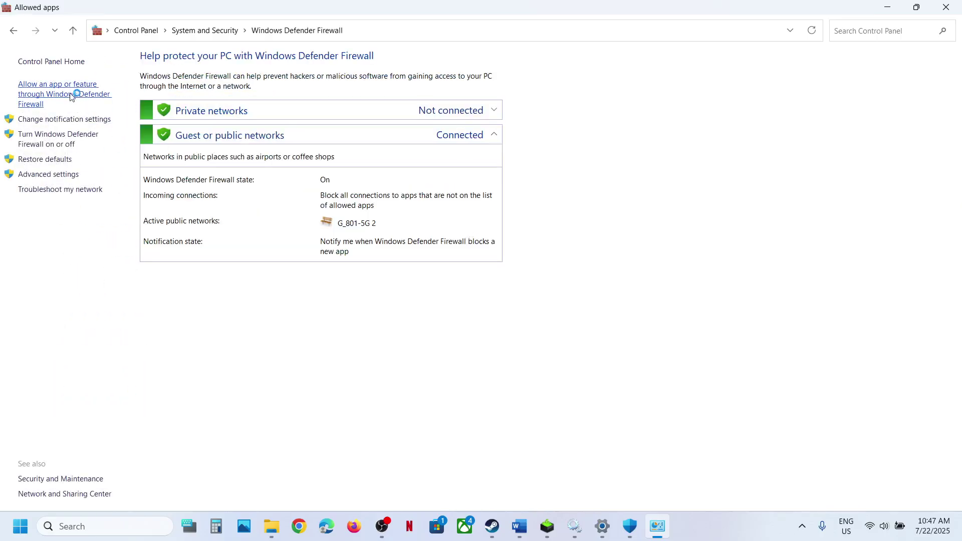
{"action": "left_click", "coordinate": [626, 96]}
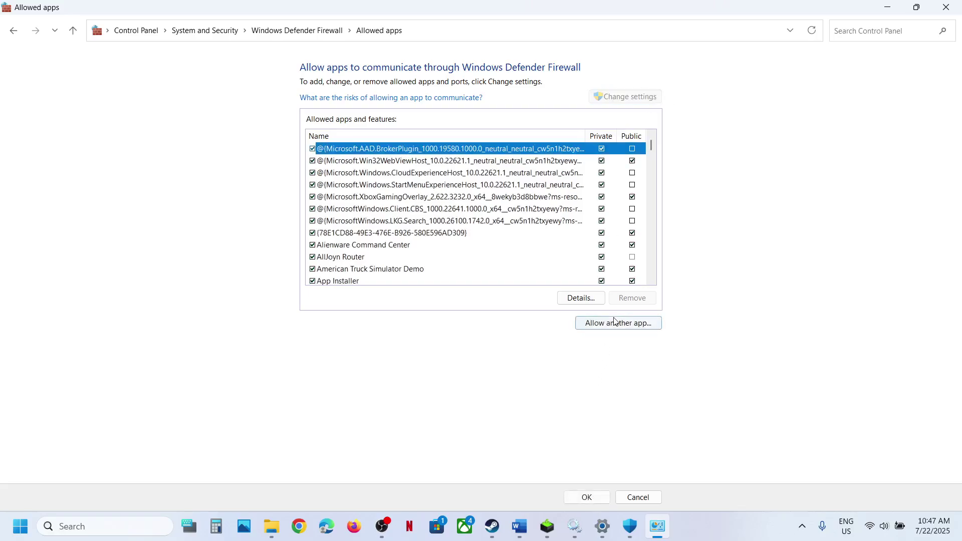
- Start allowing another app through the firewall and browse to C:\Program Files (x86)\Steam\steamapps\common
{"action": "left_click", "coordinate": [614, 321]}
{"action": "left_click", "coordinate": [566, 321]}
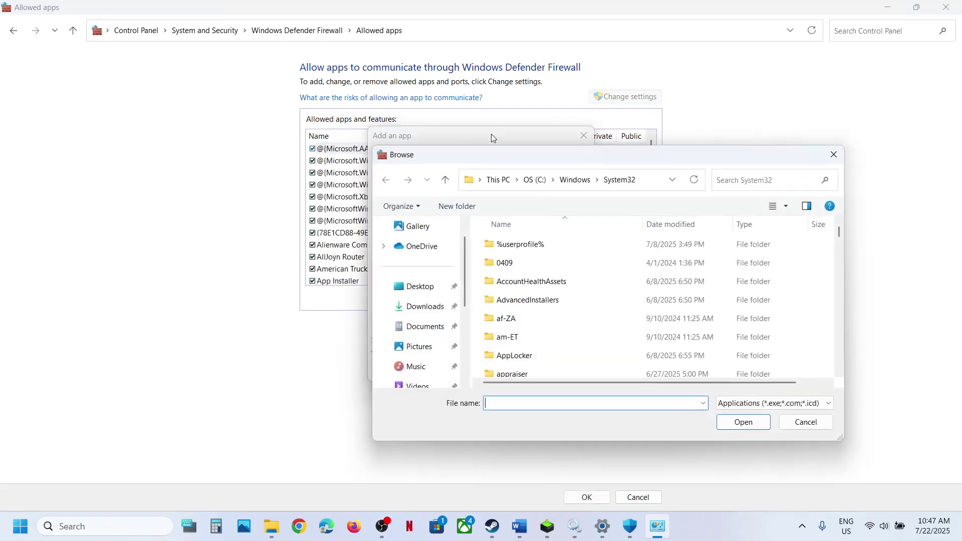
{"action": "scroll", "coordinate": [404, 381], "scroll_direction": "down", "scroll_amount": 2}
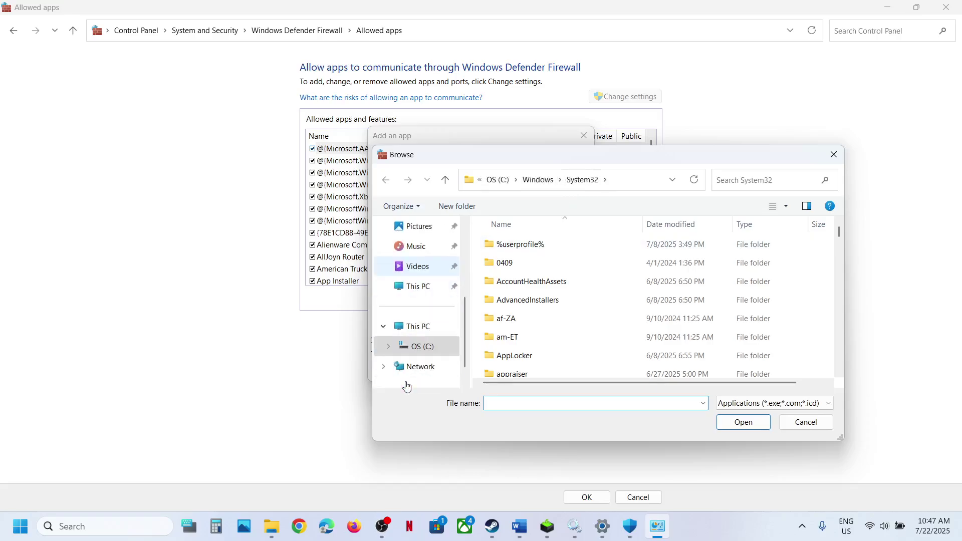
{"action": "left_click", "coordinate": [424, 333]}
{"action": "double_click", "coordinate": [563, 249]}
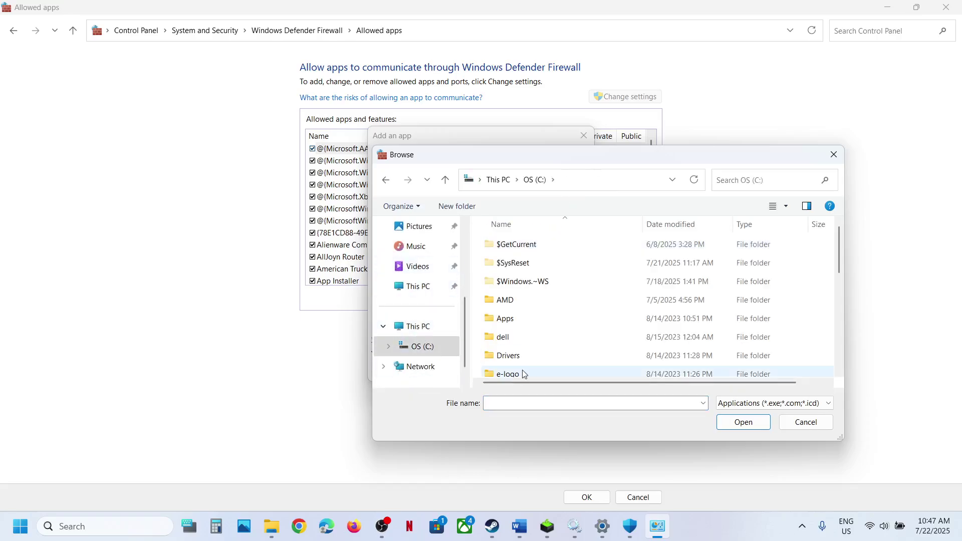
{"action": "scroll", "coordinate": [543, 324], "scroll_direction": "down", "scroll_amount": 4}
{"action": "double_click", "coordinate": [539, 290]}
{"action": "scroll", "coordinate": [541, 286], "scroll_direction": "down", "scroll_amount": 7}
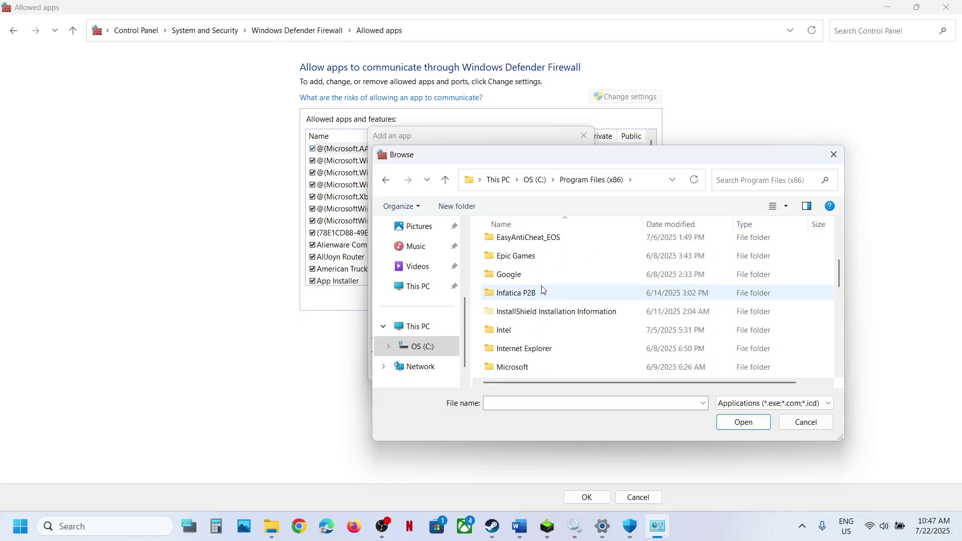
{"action": "double_click", "coordinate": [528, 323]}
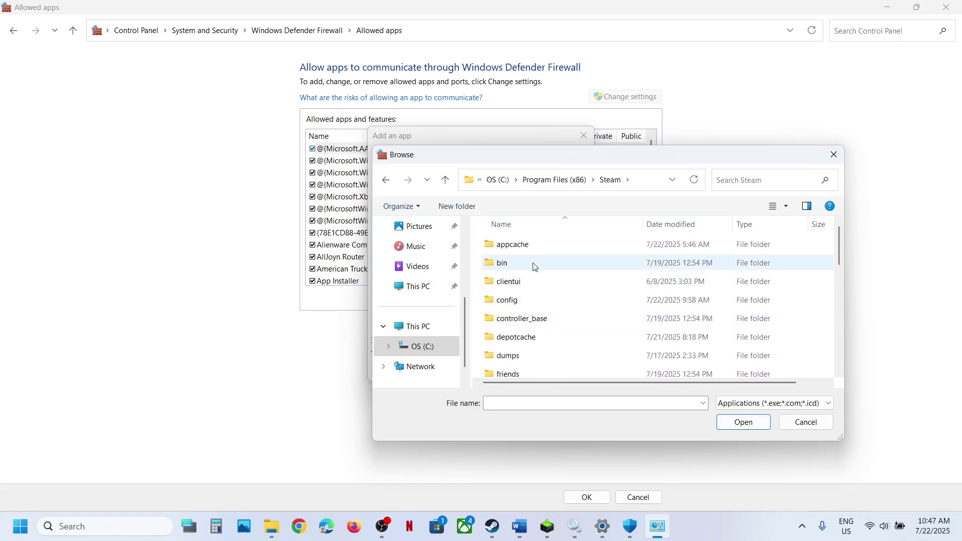
{"action": "scroll", "coordinate": [535, 278], "scroll_direction": "down", "scroll_amount": 3}
{"action": "scroll", "coordinate": [535, 337], "scroll_direction": "down", "scroll_amount": 2}
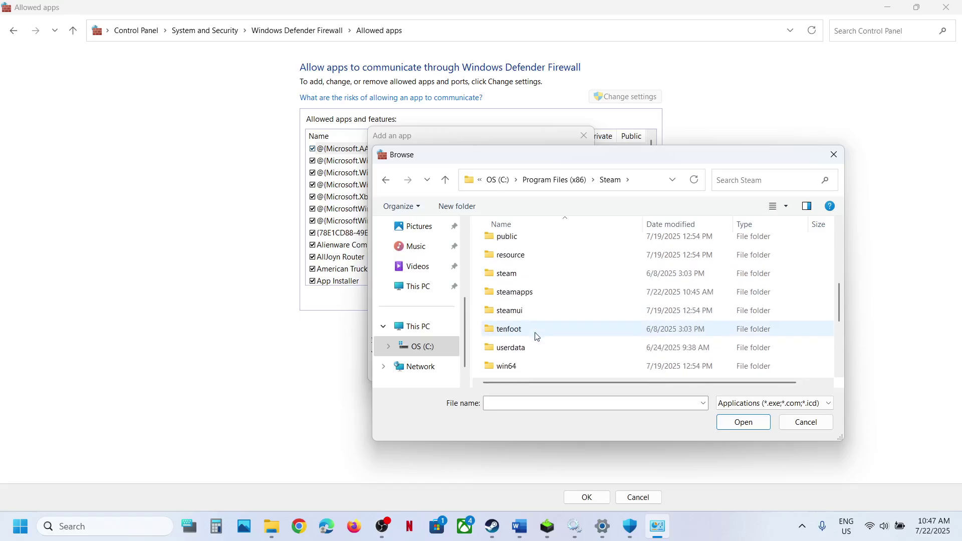
{"action": "double_click", "coordinate": [526, 294]}
{"action": "double_click", "coordinate": [521, 249]}
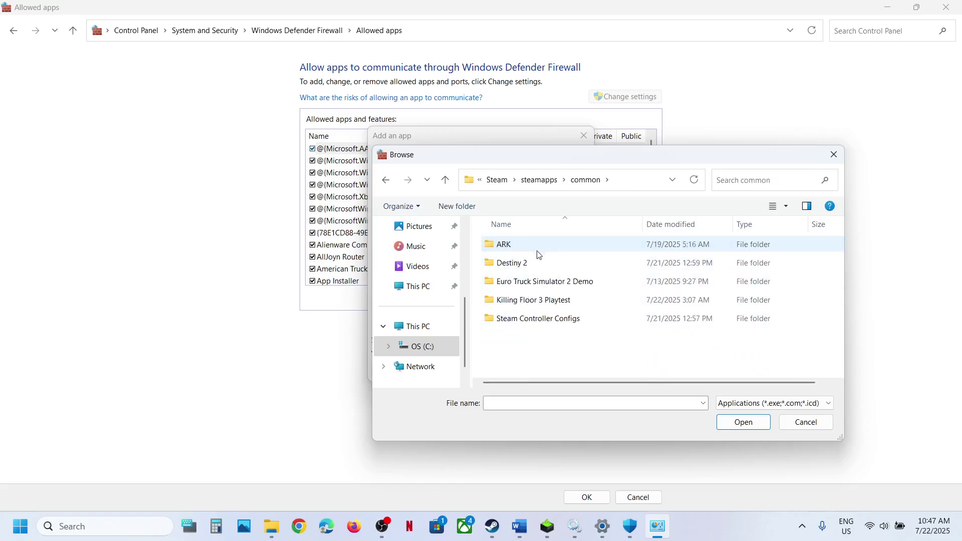
- Try to add ArkEGSLauncher from ARK\ShooterGame\Binaries\Win64 to the firewall's allowed apps, and dismiss the resulting message
{"action": "left_click", "coordinate": [528, 252]}
{"action": "double_click", "coordinate": [527, 250]}
{"action": "double_click", "coordinate": [533, 263]}
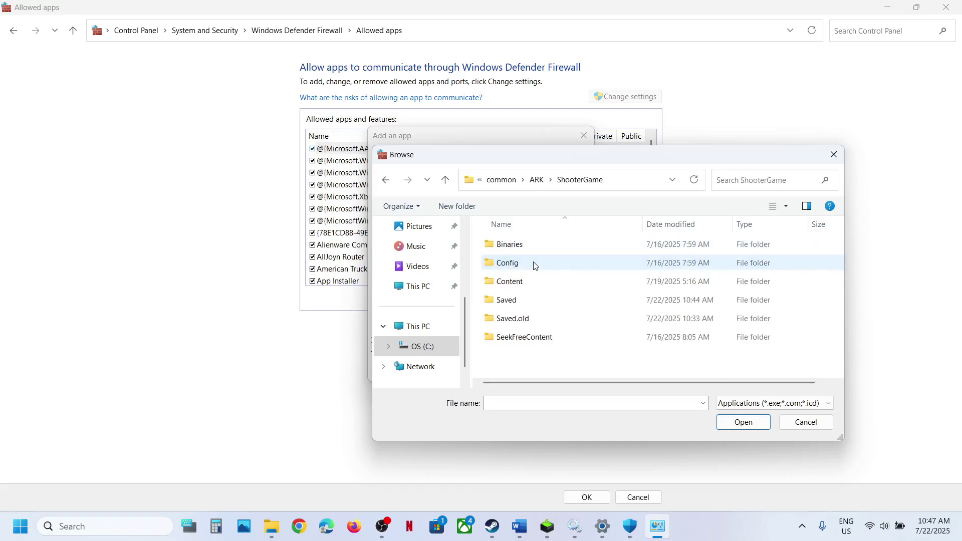
{"action": "double_click", "coordinate": [523, 251]}
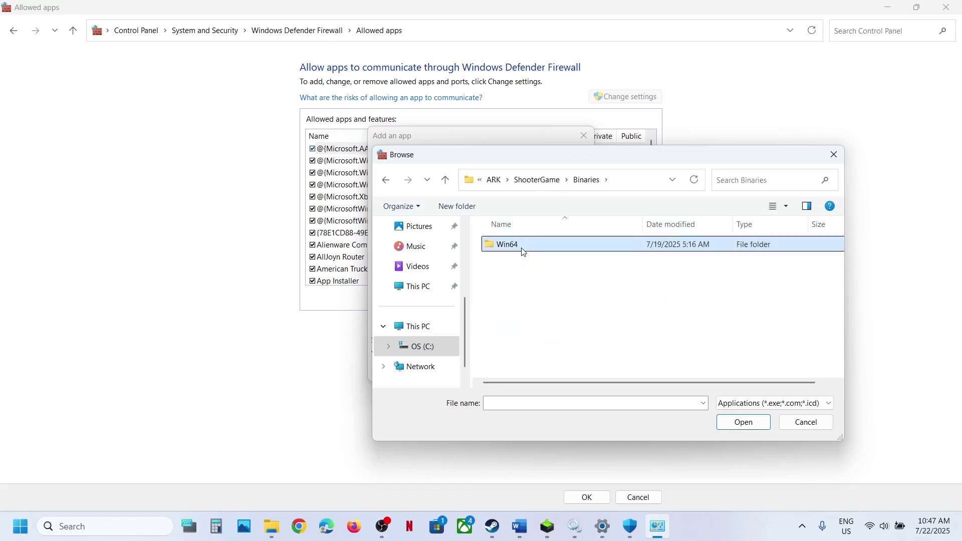
{"action": "double_click", "coordinate": [521, 249]}
{"action": "left_click", "coordinate": [548, 268]}
{"action": "left_click", "coordinate": [769, 422]}
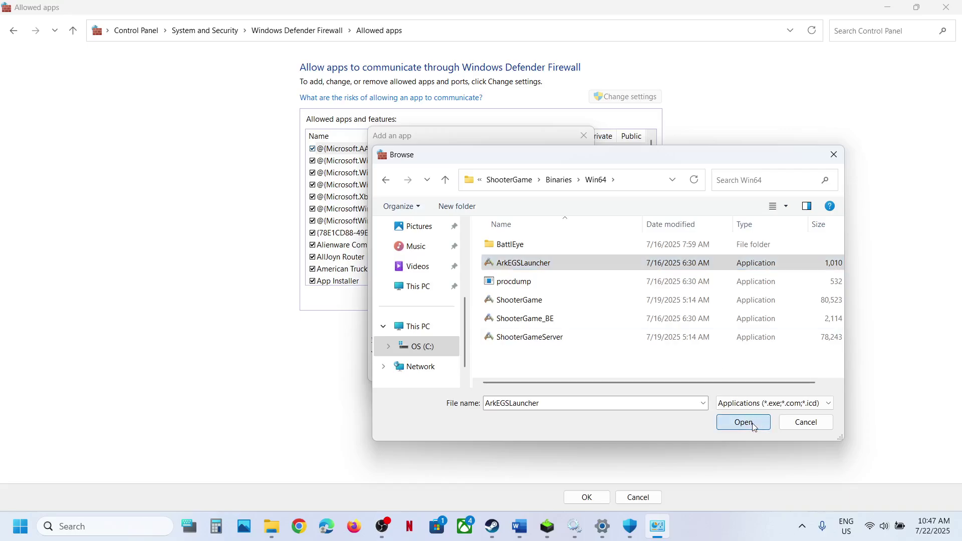
{"action": "left_click", "coordinate": [531, 371]}
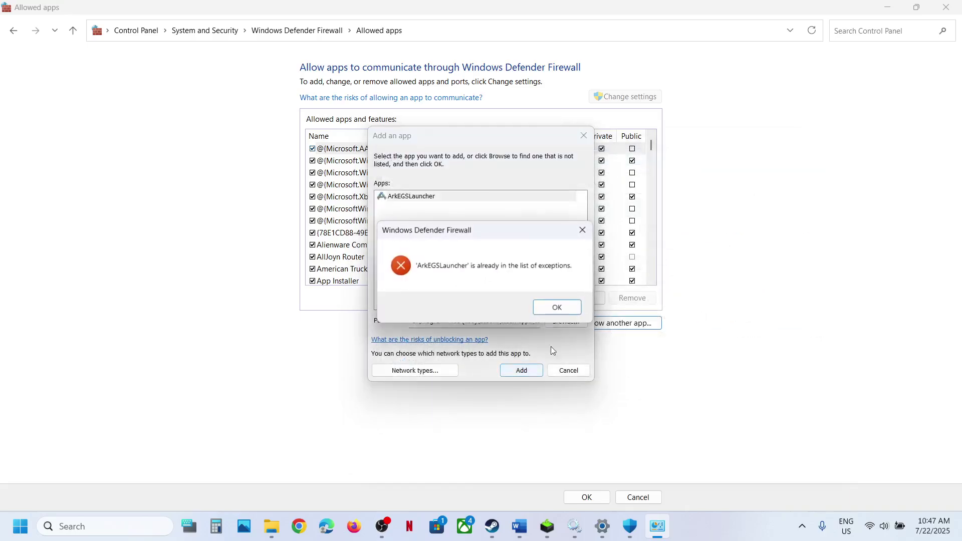
{"action": "left_click", "coordinate": [559, 305]}
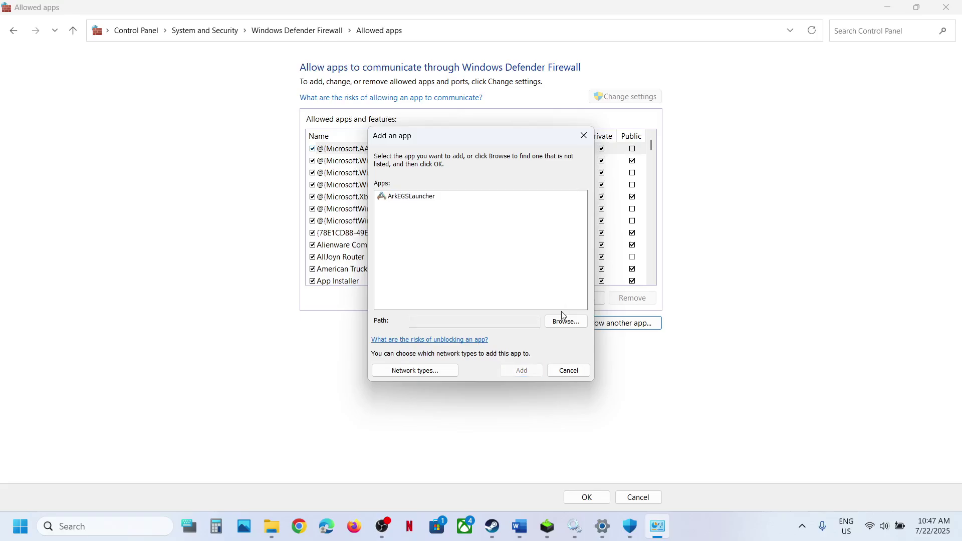
- Try to add ShooterGame from the Win64 folder to the firewall's allowed apps, and dismiss the resulting message
{"action": "left_click", "coordinate": [563, 321]}
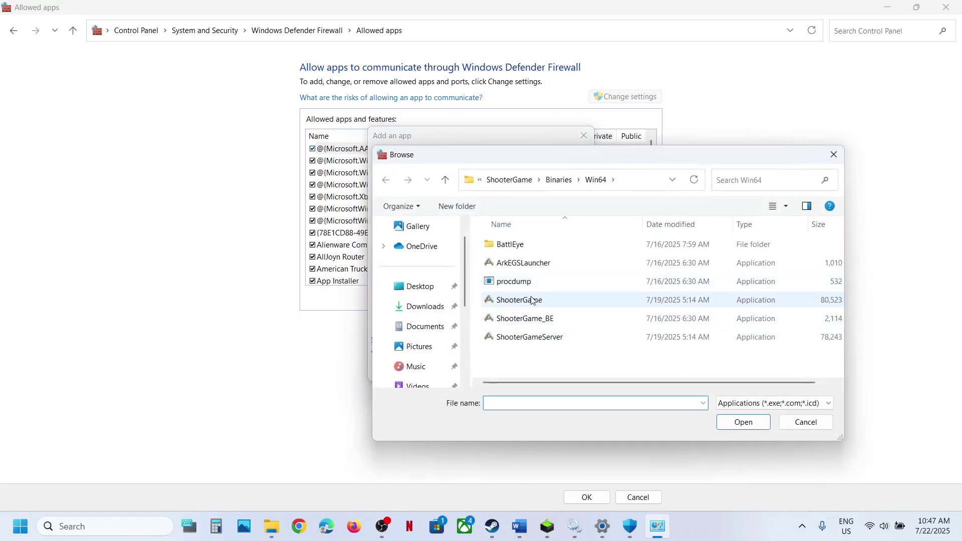
{"action": "double_click", "coordinate": [532, 299]}
{"action": "left_click", "coordinate": [522, 370]}
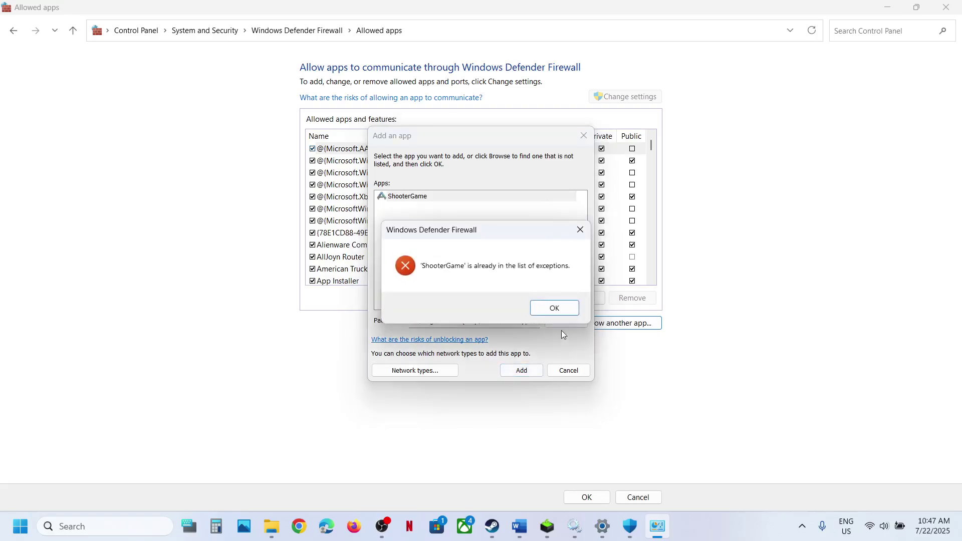
{"action": "left_click", "coordinate": [553, 308]}
- Try to add ShooterGame_BE from the Win64 folder to the firewall's allowed apps, and dismiss the resulting message
{"action": "left_click", "coordinate": [564, 322]}
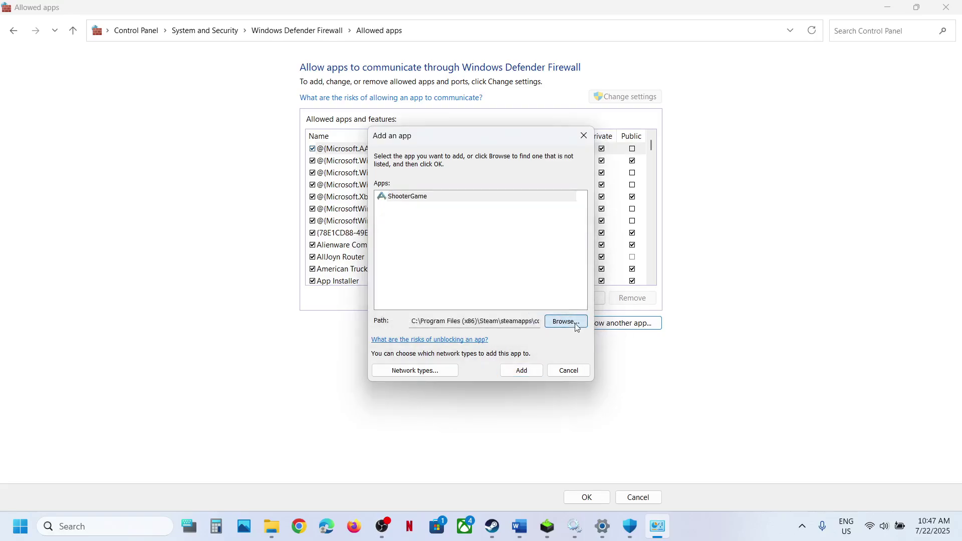
{"action": "double_click", "coordinate": [553, 316]}
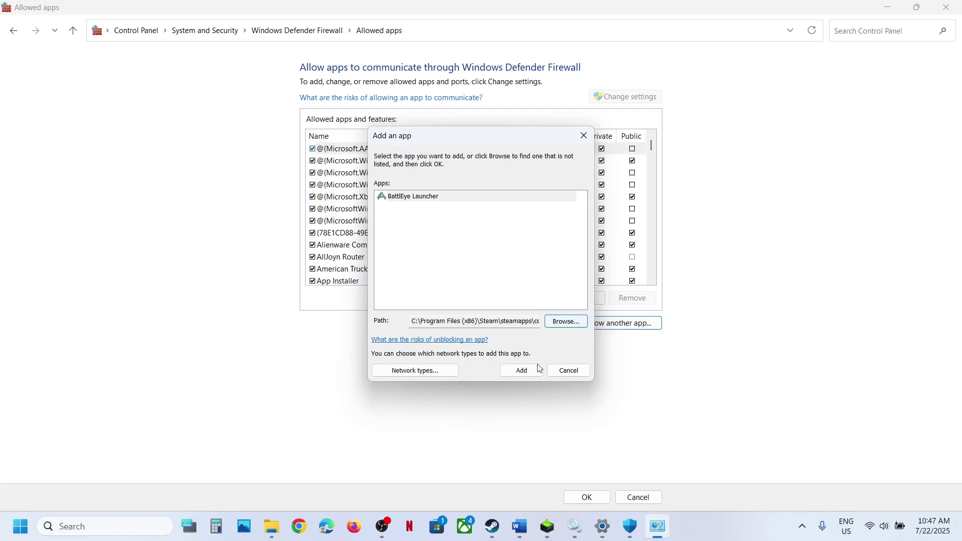
{"action": "left_click", "coordinate": [537, 370]}
{"action": "left_click", "coordinate": [564, 314]}
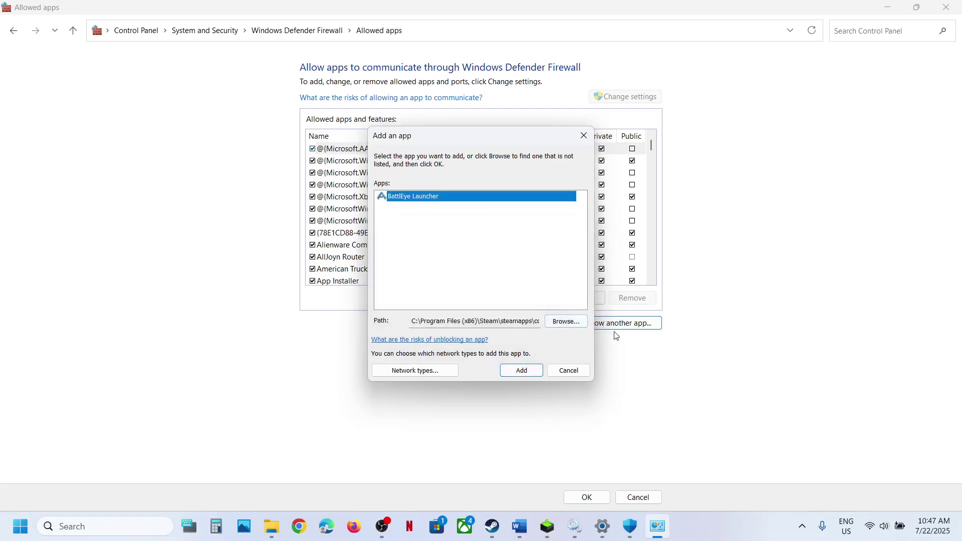
- Try to add ShooterGameServer from the Win64 folder to the firewall's allowed apps, and dismiss the resulting message
{"action": "left_click", "coordinate": [580, 326]}
{"action": "double_click", "coordinate": [534, 336]}
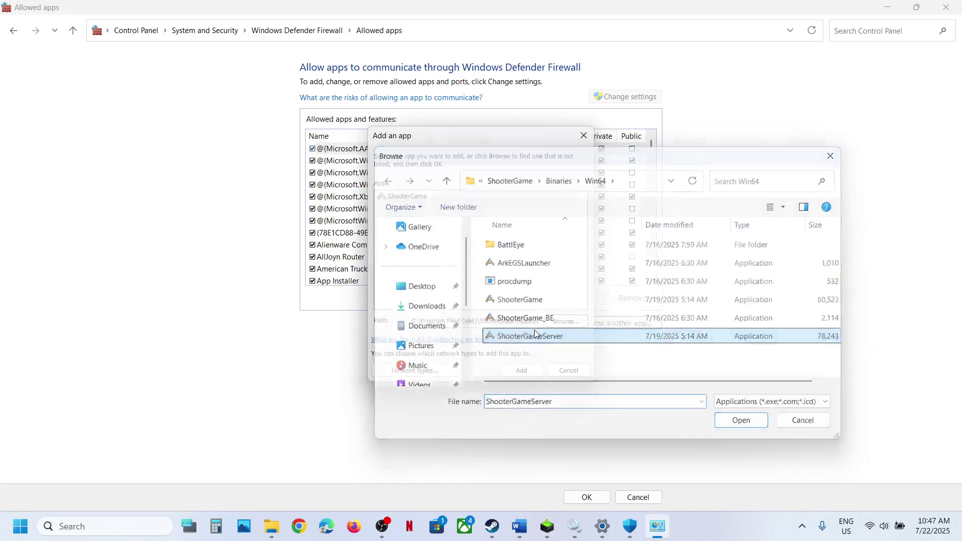
{"action": "left_click", "coordinate": [521, 370]}
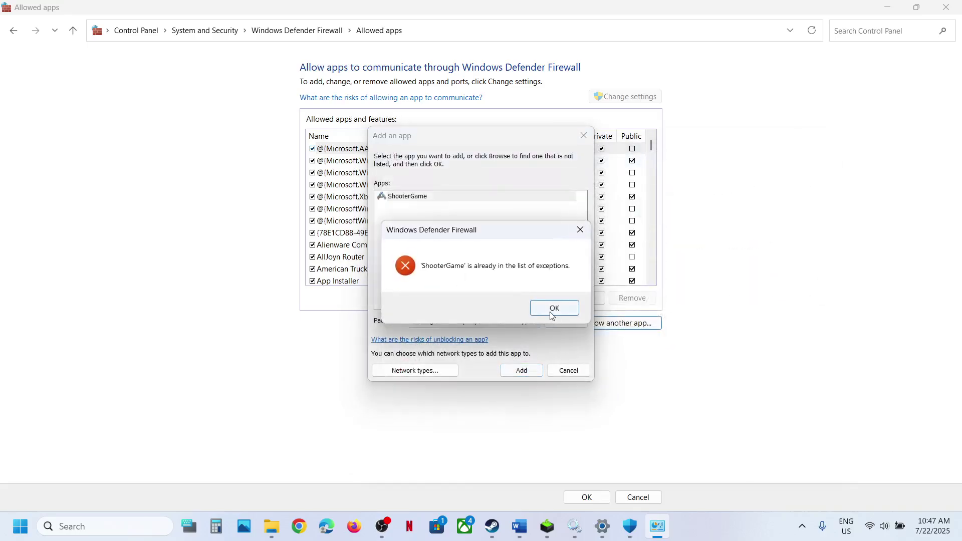
{"action": "left_click", "coordinate": [552, 309]}
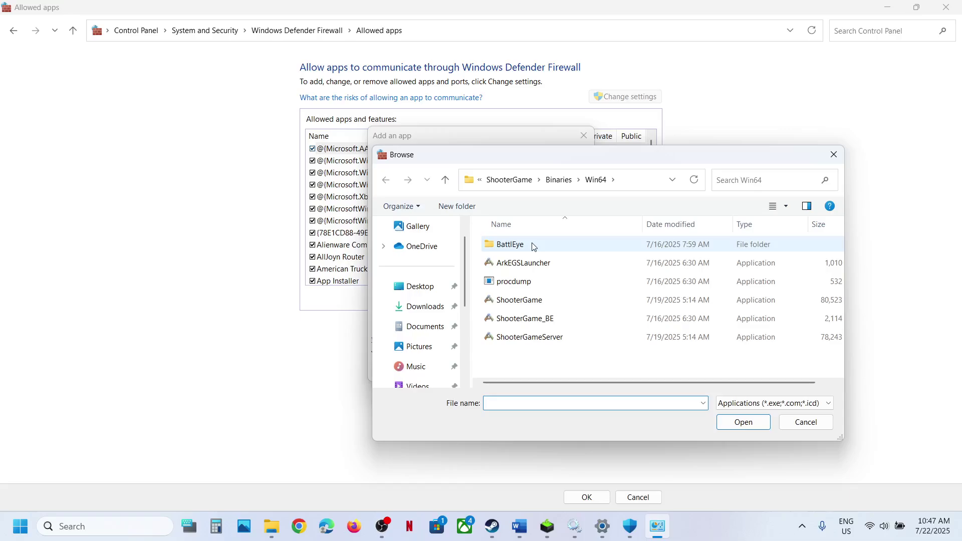
- Try to add BEService_x64 from the BattlEye subfolder to the firewall's allowed apps, dismiss the message and cancel adding an app
{"action": "double_click", "coordinate": [533, 244]}
{"action": "double_click", "coordinate": [523, 300]}
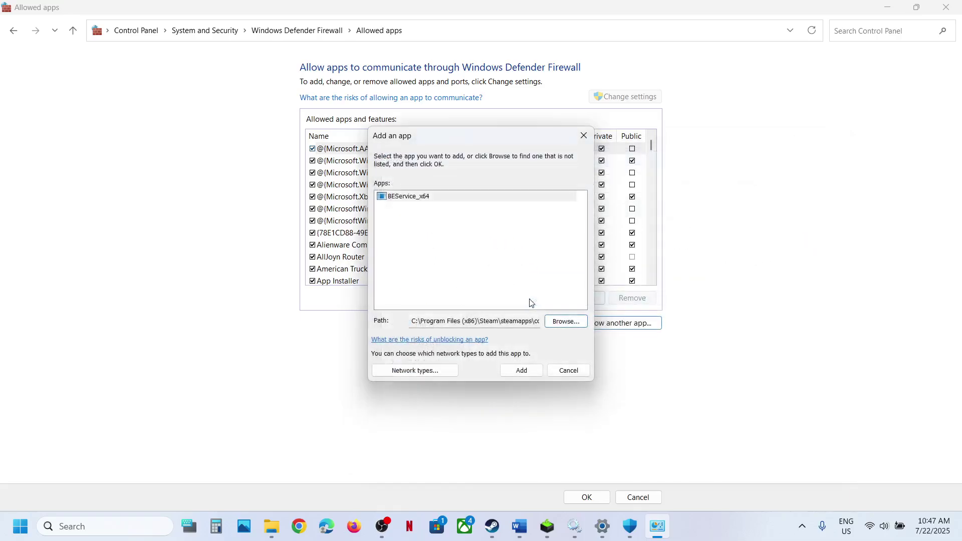
{"action": "left_click", "coordinate": [525, 371]}
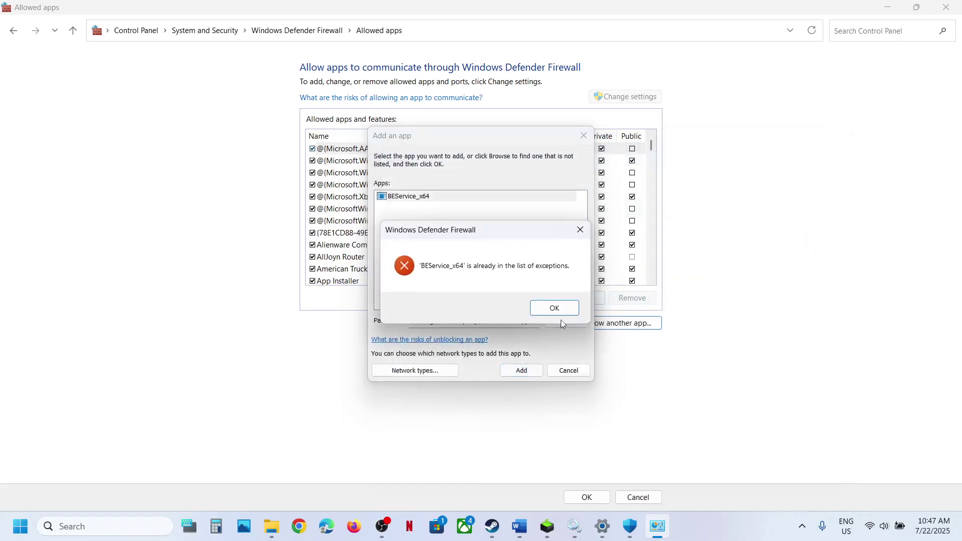
{"action": "left_click", "coordinate": [559, 309]}
{"action": "left_click", "coordinate": [569, 372]}
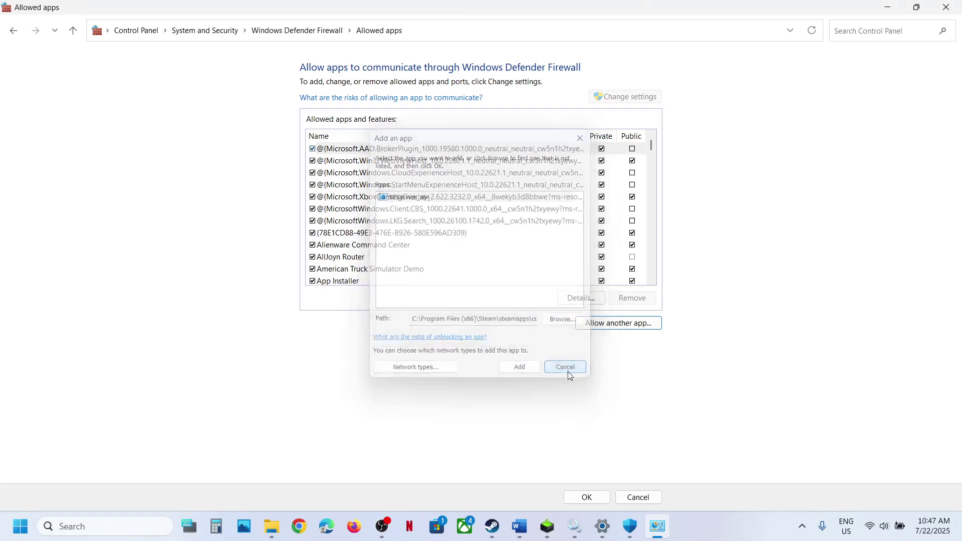
- Switch to the Word document, highlight Step 9's advice on third-party antivirus programs, and go on to Step 10
{"action": "left_click", "coordinate": [520, 526]}
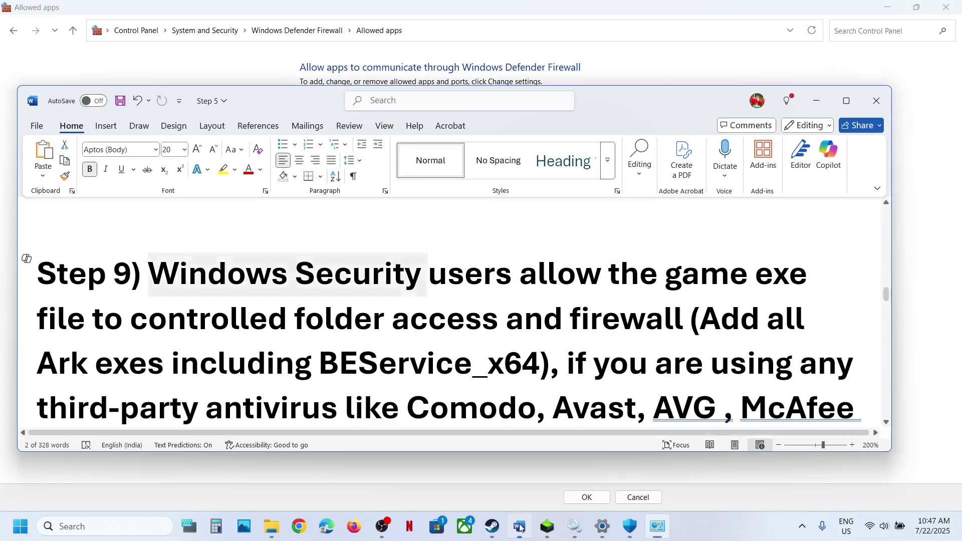
{"action": "scroll", "coordinate": [452, 358], "scroll_direction": "down", "scroll_amount": 3}
{"action": "scroll", "coordinate": [451, 357], "scroll_direction": "up", "scroll_amount": 1}
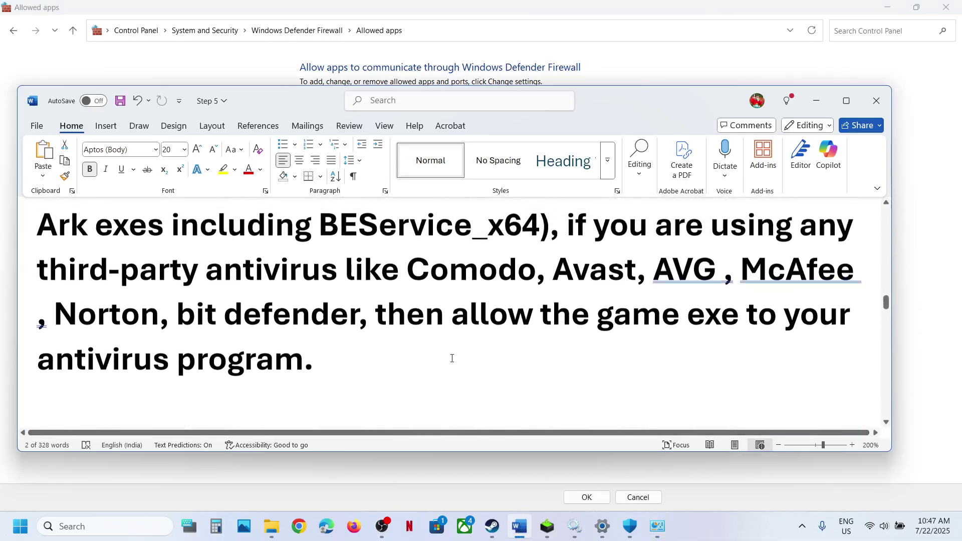
{"action": "left_click_drag", "start_coordinate": [466, 275], "coordinate": [312, 356]}
{"action": "scroll", "coordinate": [311, 355], "scroll_direction": "down", "scroll_amount": 4}
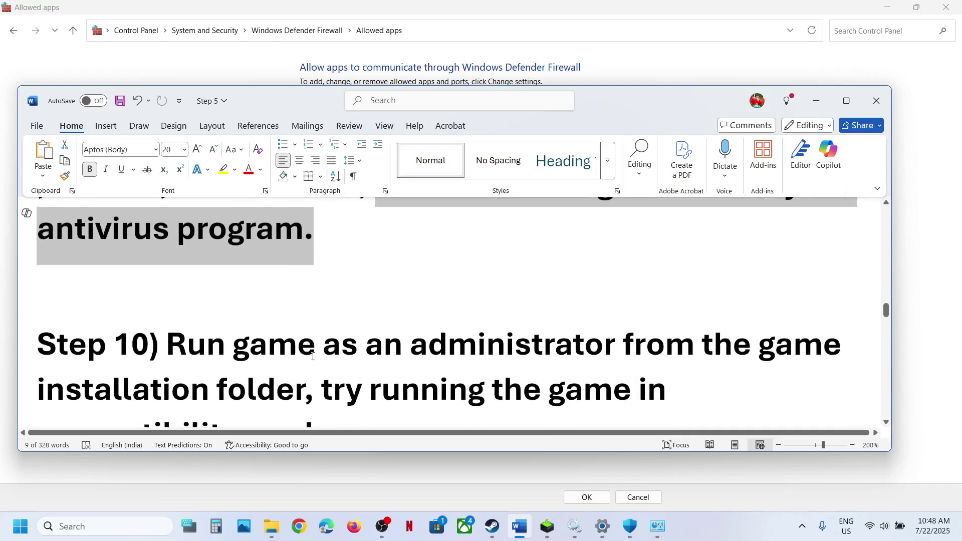
- Browse the local files of ARK: Survival Evolved from the Steam library and open ShooterGame\Binaries\Win64
{"action": "left_click", "coordinate": [492, 526]}
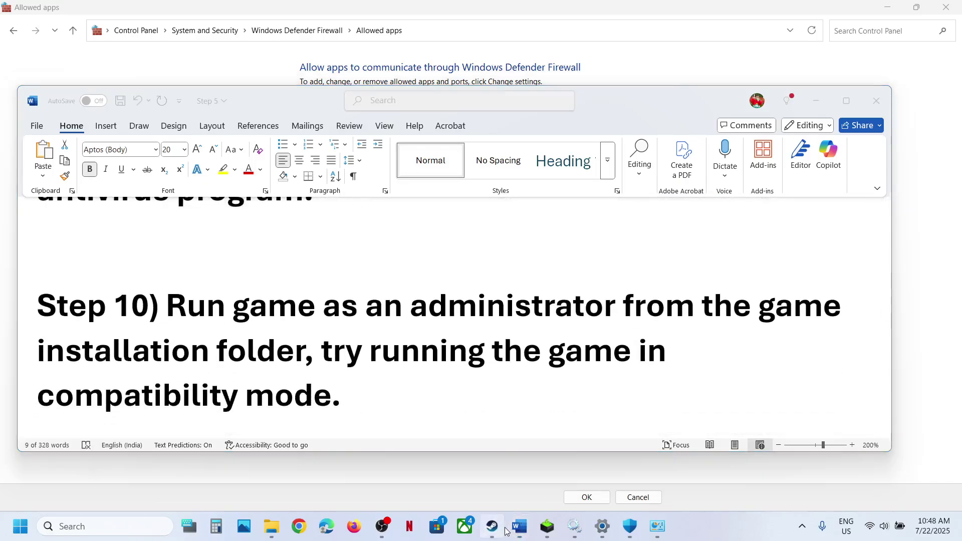
{"action": "right_click", "coordinate": [65, 206]}
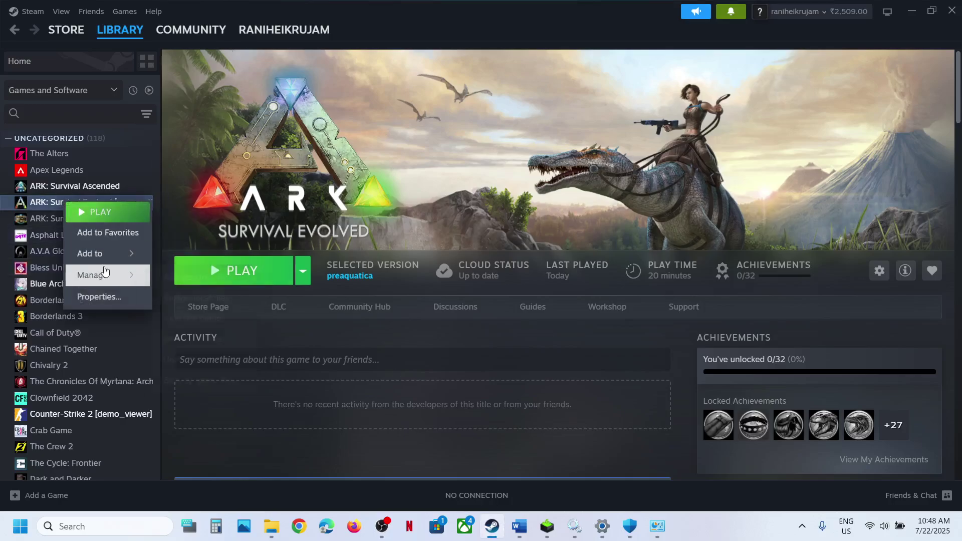
{"action": "mouse_move", "coordinate": [95, 275]}
{"action": "left_click", "coordinate": [205, 298]}
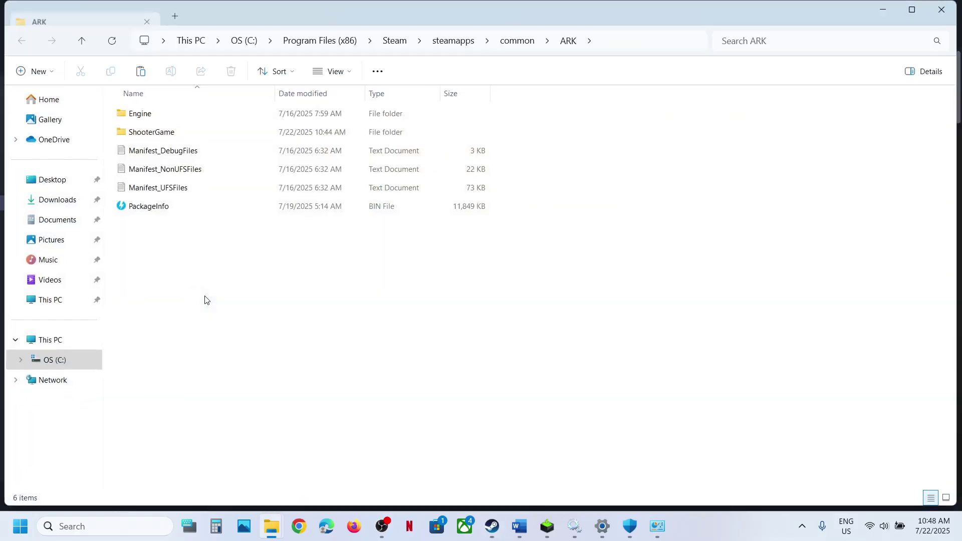
{"action": "left_click", "coordinate": [171, 134]}
{"action": "double_click", "coordinate": [171, 139]}
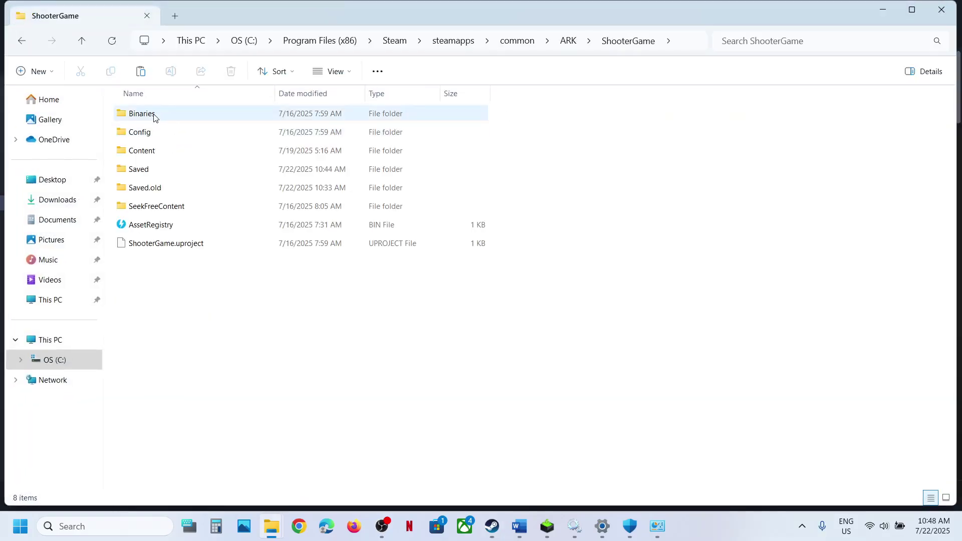
{"action": "double_click", "coordinate": [154, 117]}
{"action": "double_click", "coordinate": [154, 116]}
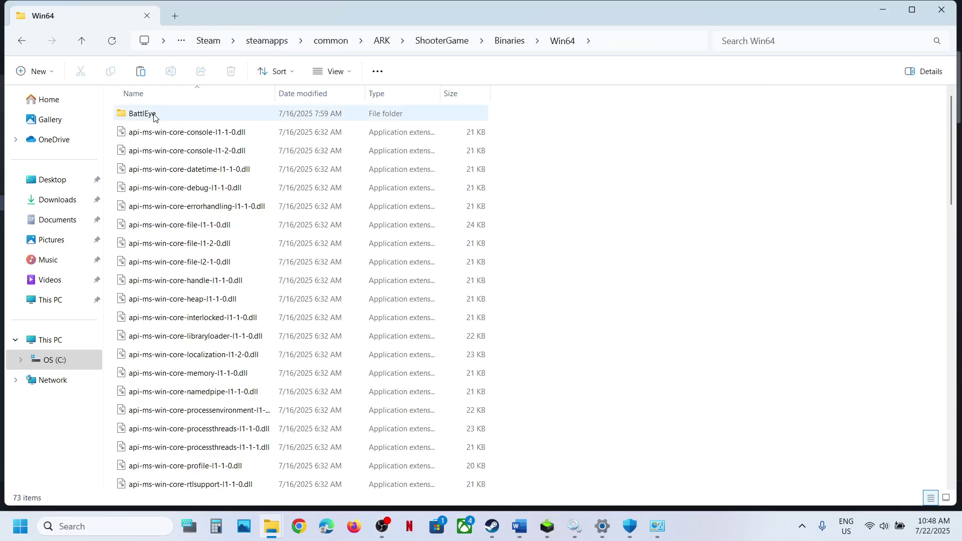
{"action": "scroll", "coordinate": [203, 182], "scroll_direction": "down", "scroll_amount": 15}
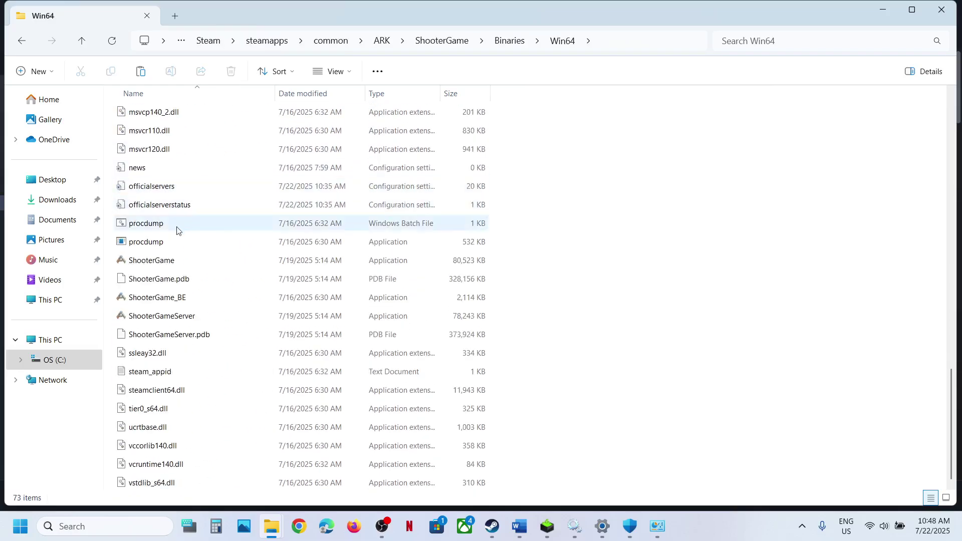
- Set the ShooterGame application to run as an administrator in its compatibility properties and apply the change
{"action": "left_click", "coordinate": [151, 261]}
{"action": "right_click", "coordinate": [176, 266]}
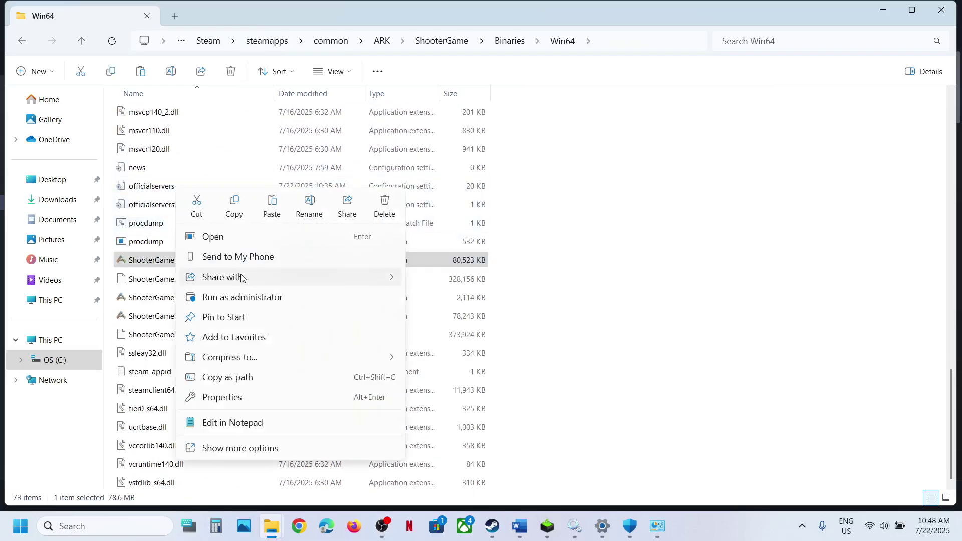
{"action": "left_click", "coordinate": [223, 397]}
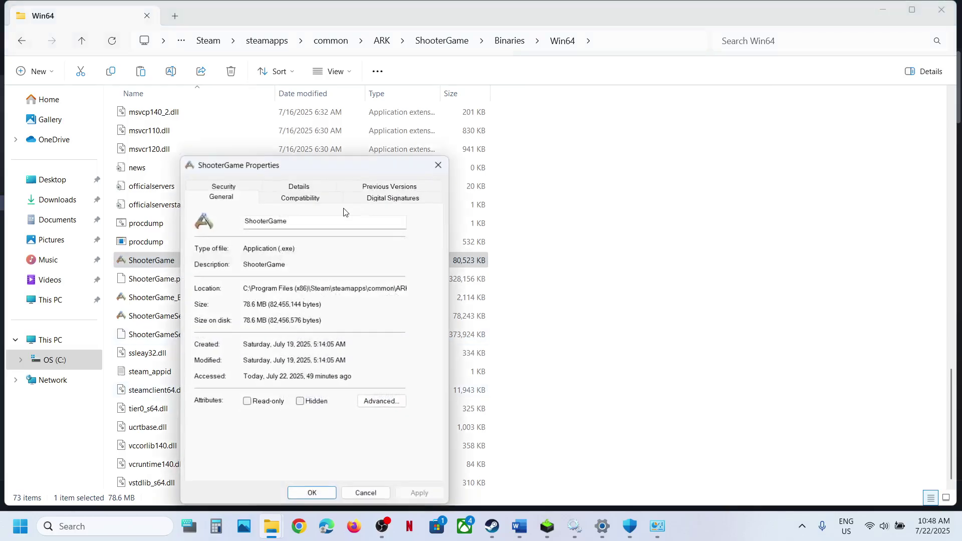
{"action": "left_click", "coordinate": [311, 199]}
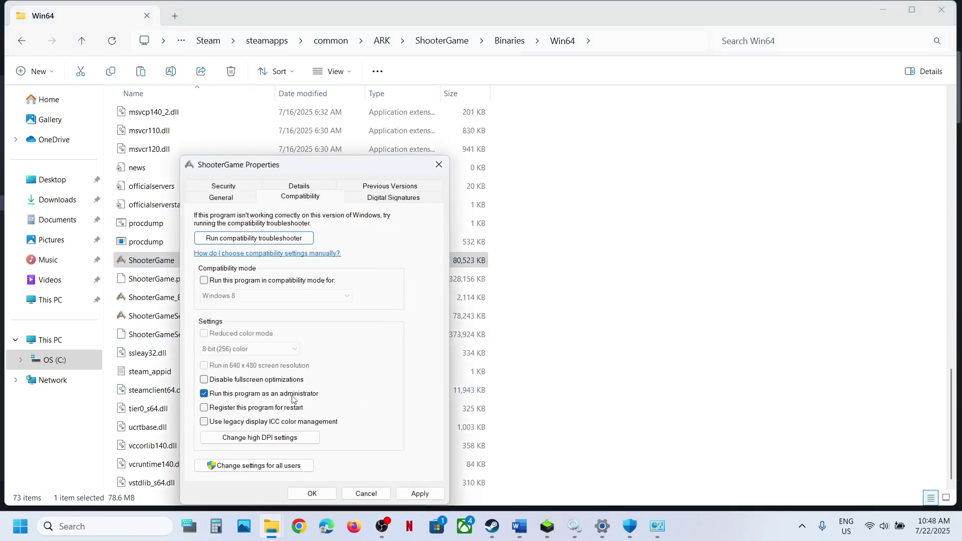
{"action": "left_click", "coordinate": [419, 494]}
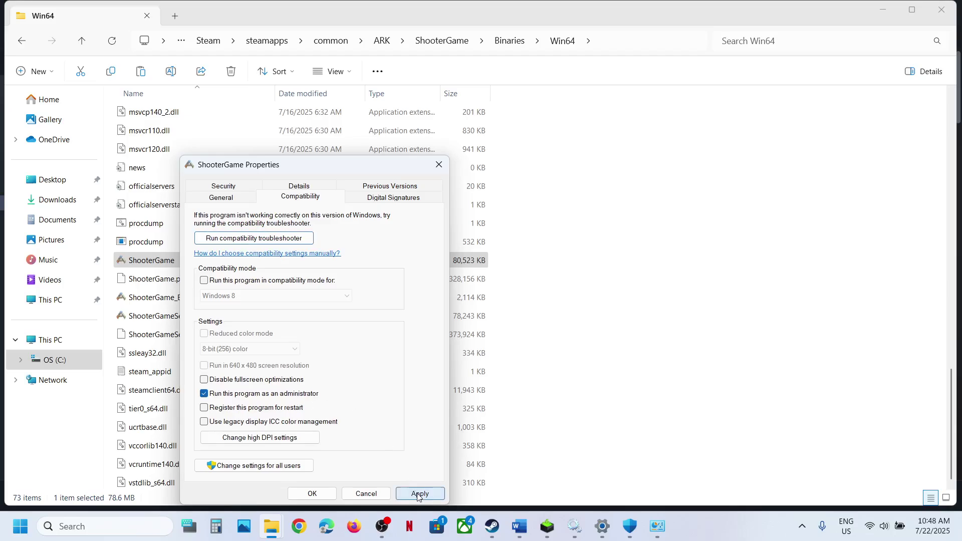
{"action": "left_click", "coordinate": [311, 493]}
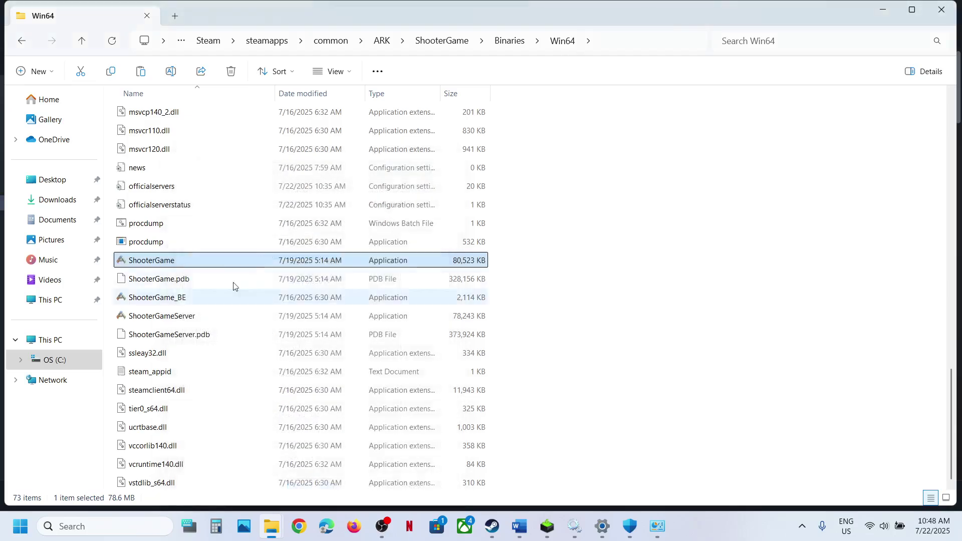
- Enable compatibility mode for Windows 8 in the ShooterGame application's properties and apply it
{"action": "right_click", "coordinate": [198, 262]}
{"action": "left_click", "coordinate": [245, 399]}
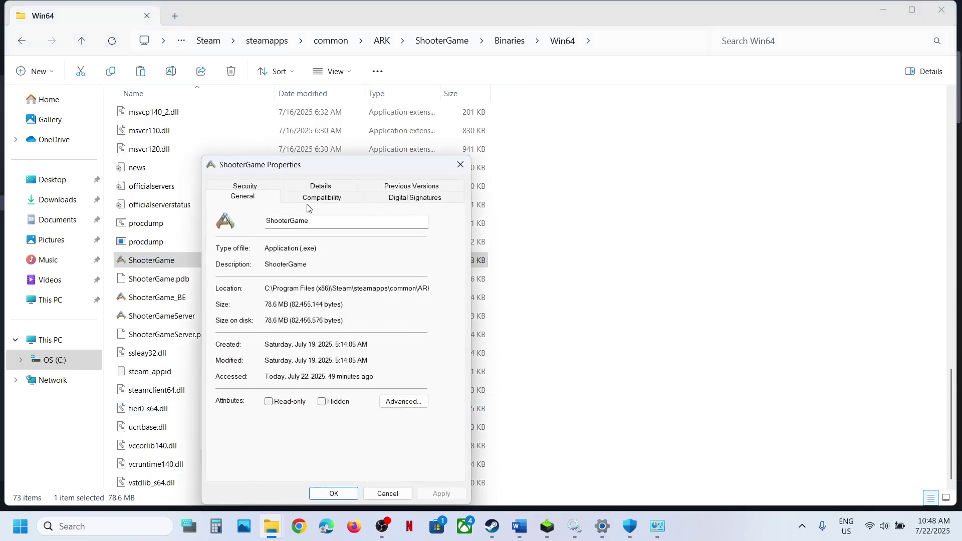
{"action": "left_click", "coordinate": [305, 200]}
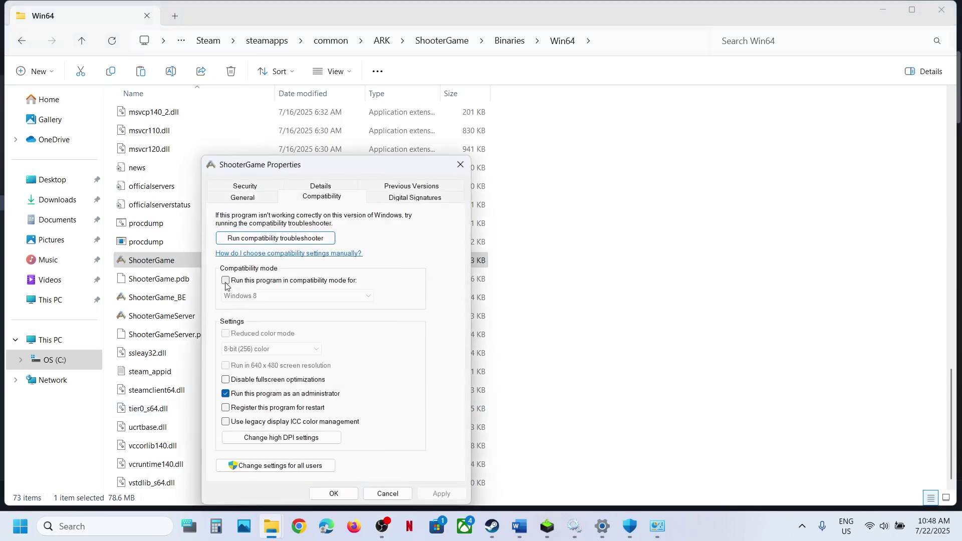
{"action": "left_click", "coordinate": [260, 297]}
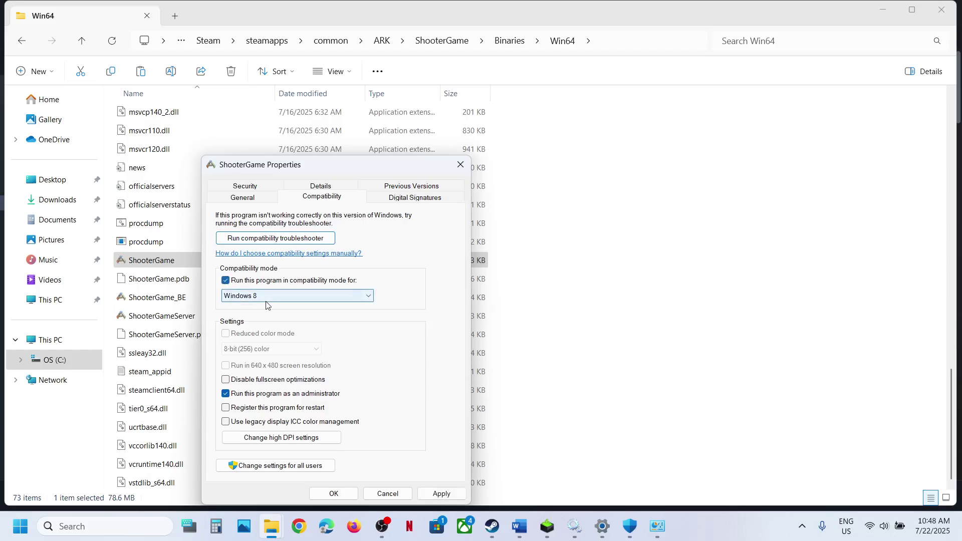
{"action": "left_click", "coordinate": [434, 493]}
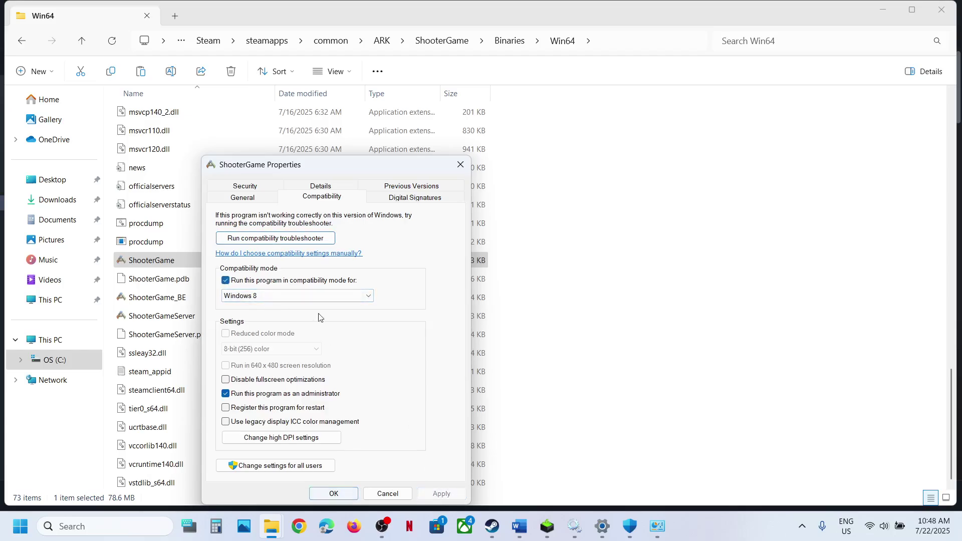
- Change ShooterGame's compatibility mode to Windows 7, disable fullscreen optimizations, and apply and close the properties
{"action": "left_click", "coordinate": [296, 296]}
{"action": "left_click", "coordinate": [260, 330]}
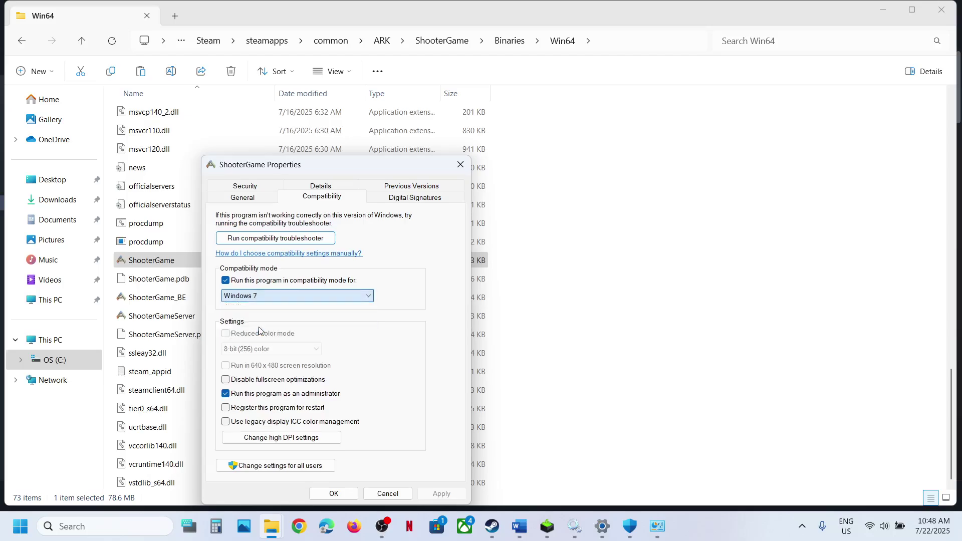
{"action": "left_click", "coordinate": [424, 493]}
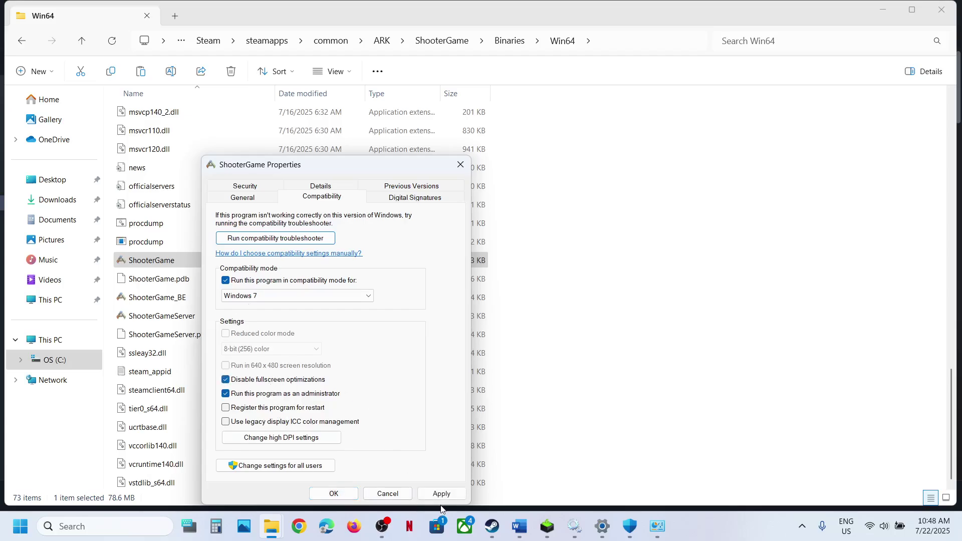
{"action": "left_click", "coordinate": [440, 494]}
{"action": "left_click", "coordinate": [347, 494]}
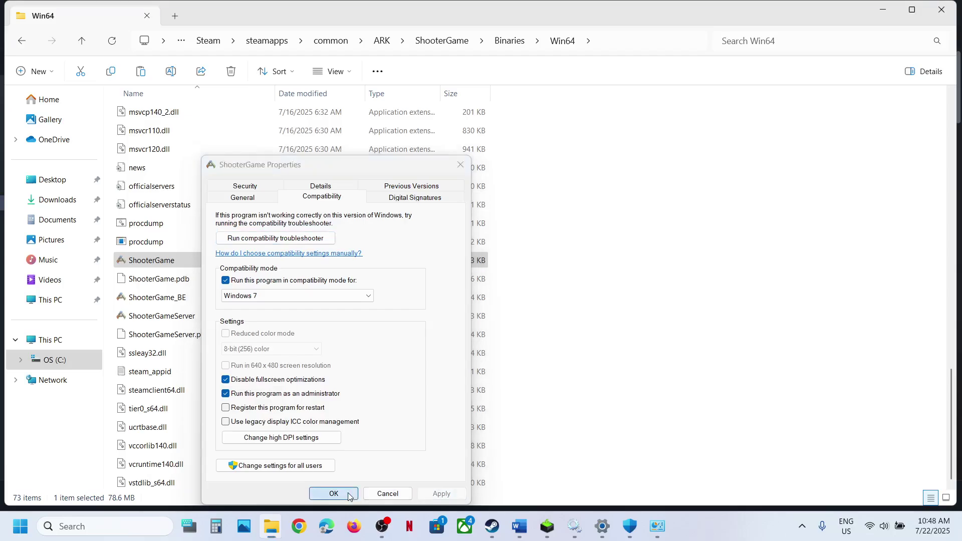
- Clear ShooterGame's compatibility mode, fullscreen optimization and administrator options, save the properties, and close the Win64 folder window
{"action": "right_click", "coordinate": [173, 260]}
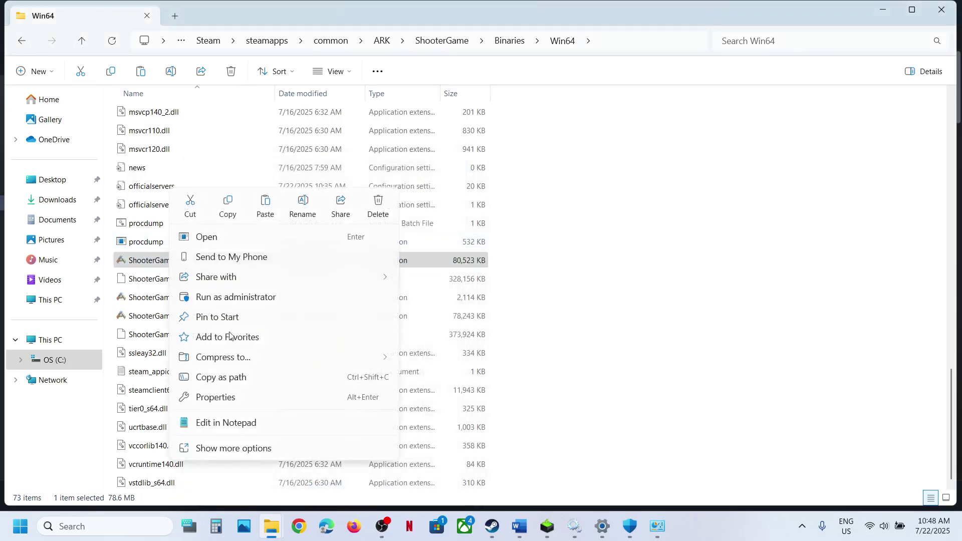
{"action": "left_click", "coordinate": [216, 398]}
{"action": "left_click", "coordinate": [307, 196]}
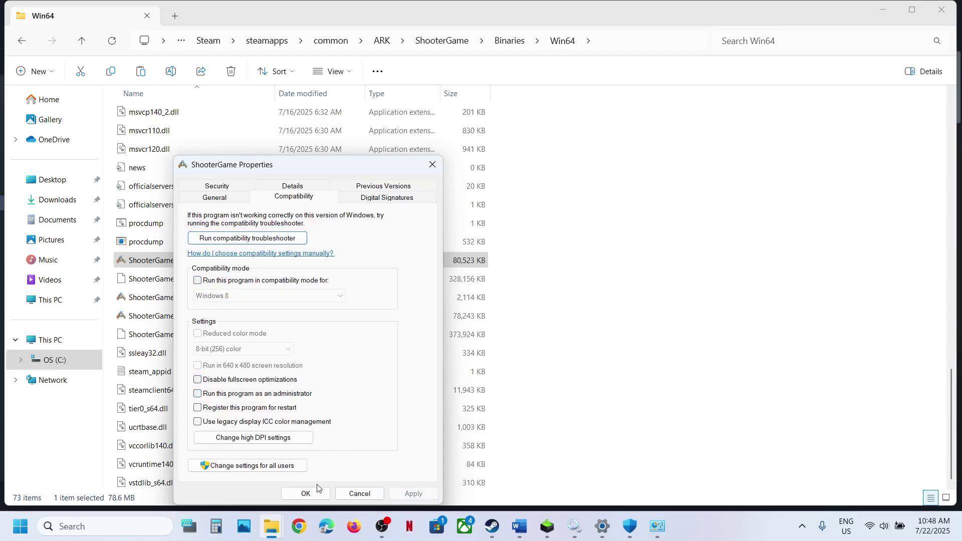
{"action": "left_click", "coordinate": [306, 493]}
{"action": "left_click", "coordinate": [941, 10]}
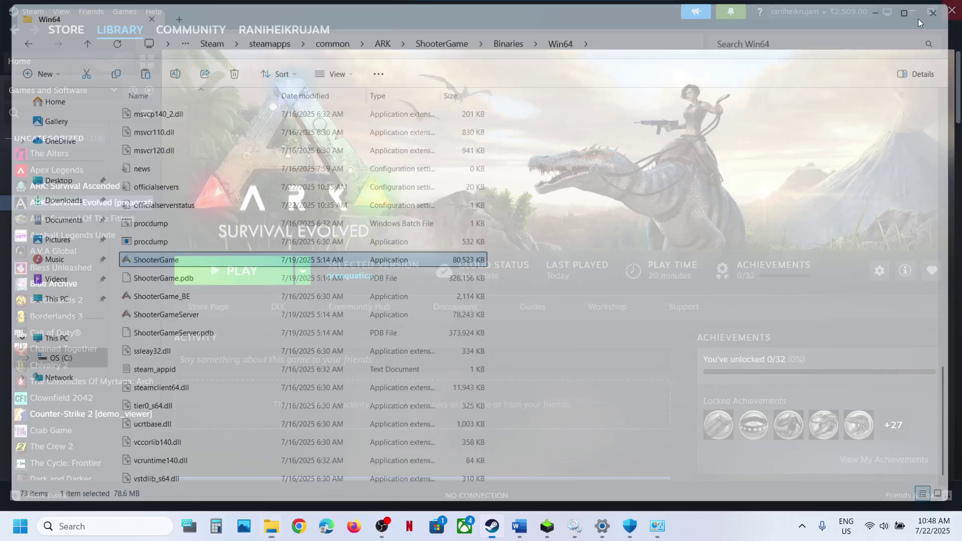
- Copy the NVIDIA driver download link from Step 11 of the Word document and open it in Chrome
{"action": "left_click", "coordinate": [524, 526]}
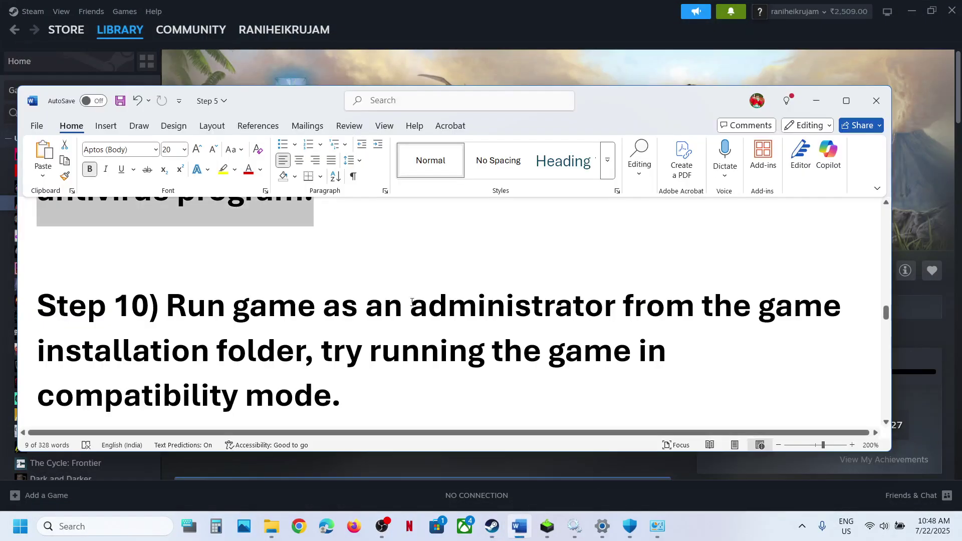
{"action": "scroll", "coordinate": [253, 321], "scroll_direction": "down", "scroll_amount": 3}
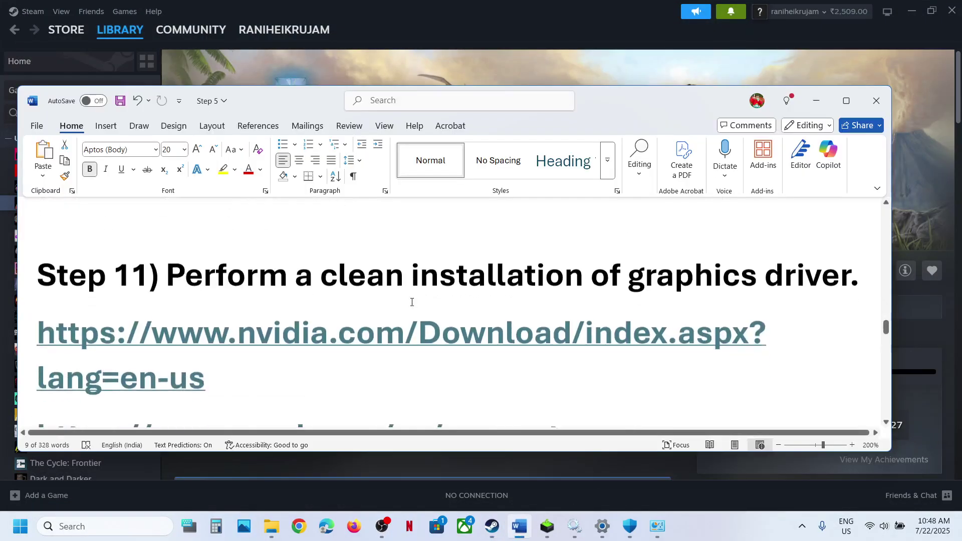
{"action": "triple_click", "coordinate": [253, 373]}
{"action": "key", "text": "ctrl+c"}
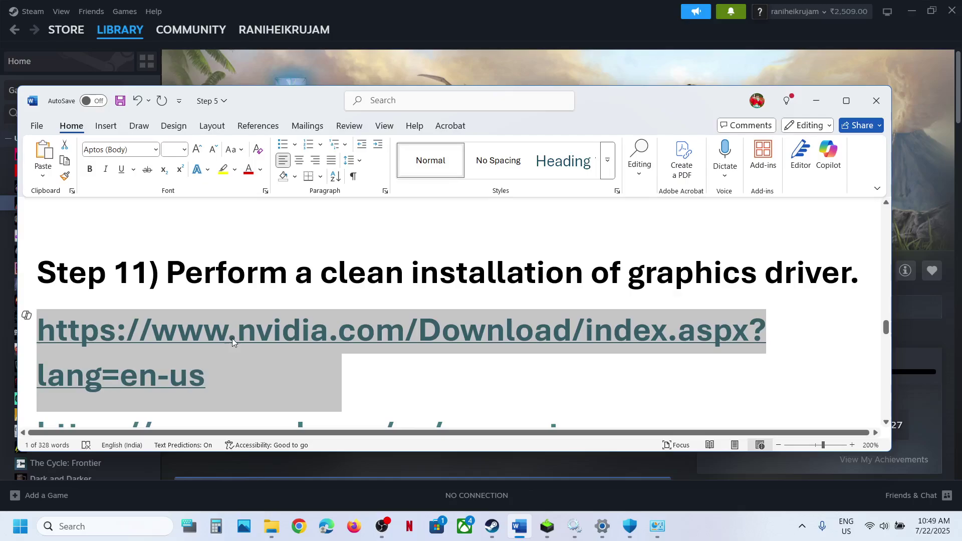
{"action": "scroll", "coordinate": [233, 338], "scroll_direction": "down", "scroll_amount": 2}
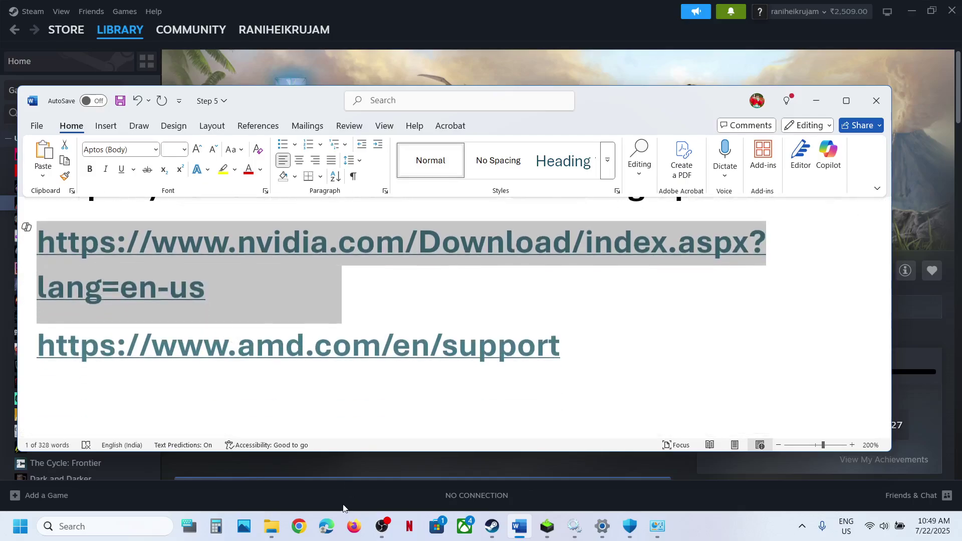
{"action": "left_click", "coordinate": [299, 526]}
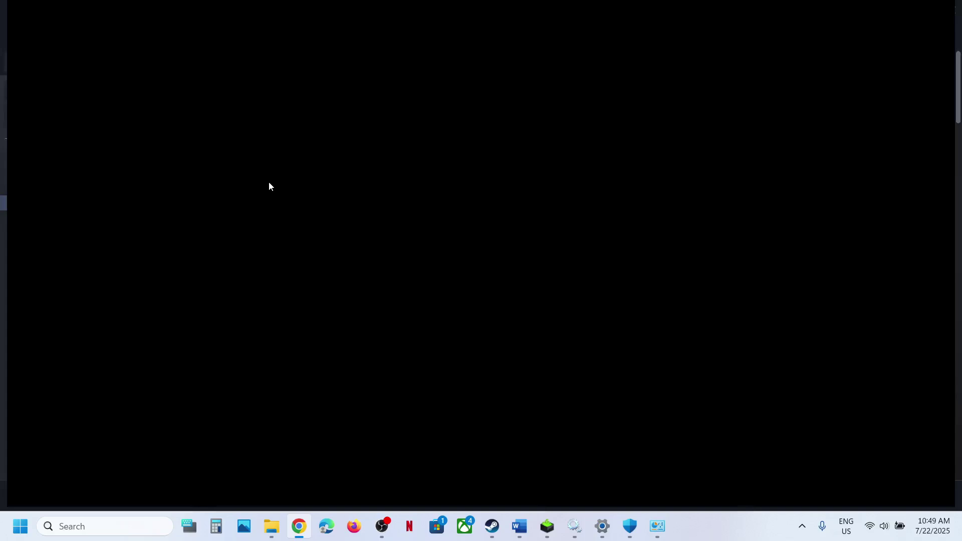
{"action": "key", "text": "ctrl+v"}
{"action": "key", "text": "Return"}
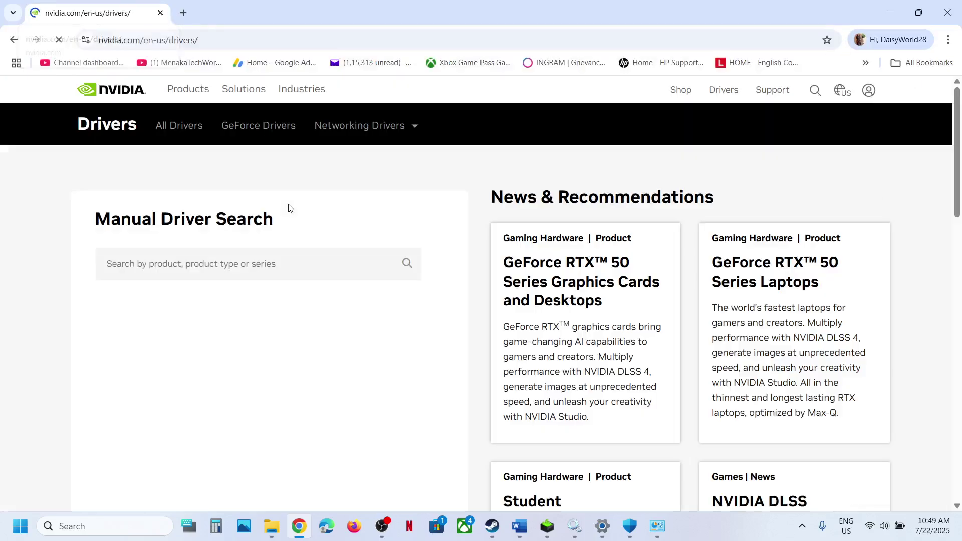
- Find the drivers for the GeForce RTX 3050 Laptop GPU on Windows 11 and download GeForce Game Ready Driver 576.88
{"action": "scroll", "coordinate": [225, 272], "scroll_direction": "down", "scroll_amount": 5}
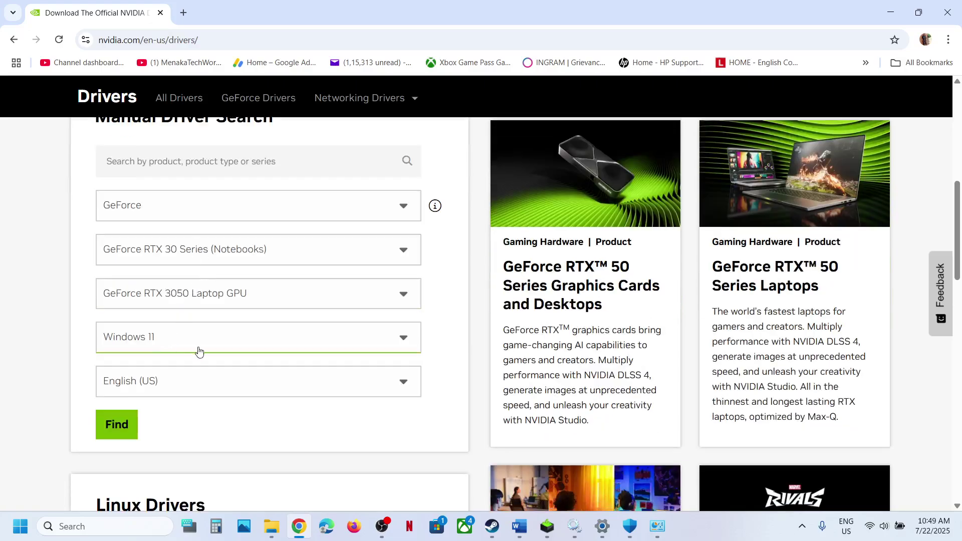
{"action": "left_click", "coordinate": [116, 425]}
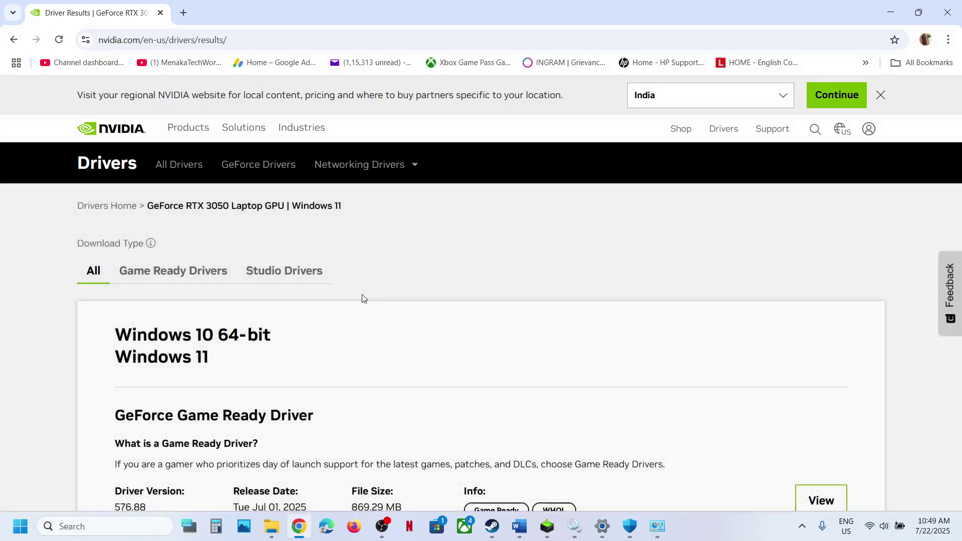
{"action": "scroll", "coordinate": [361, 298], "scroll_direction": "down", "scroll_amount": 4}
{"action": "scroll", "coordinate": [363, 295], "scroll_direction": "down", "scroll_amount": 1}
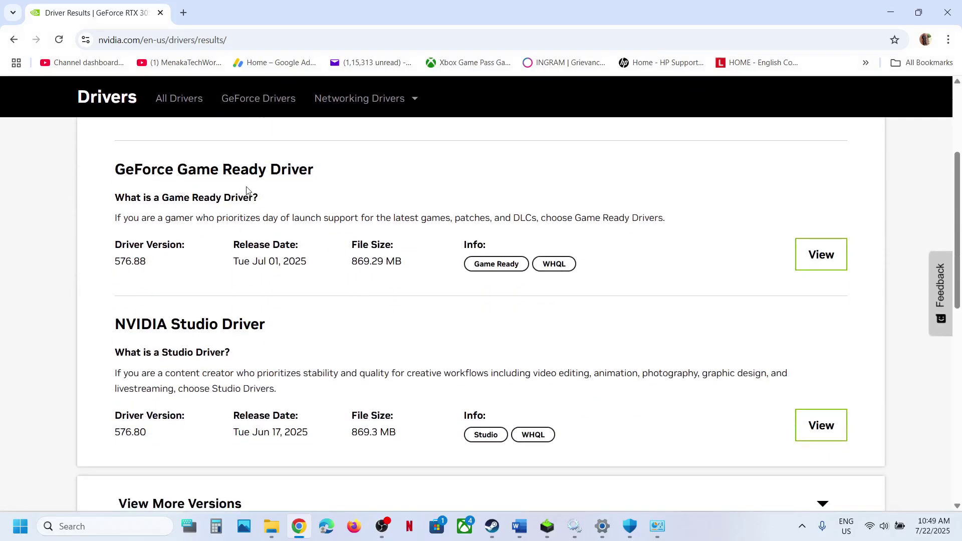
{"action": "left_click_drag", "start_coordinate": [122, 261], "coordinate": [260, 242]}
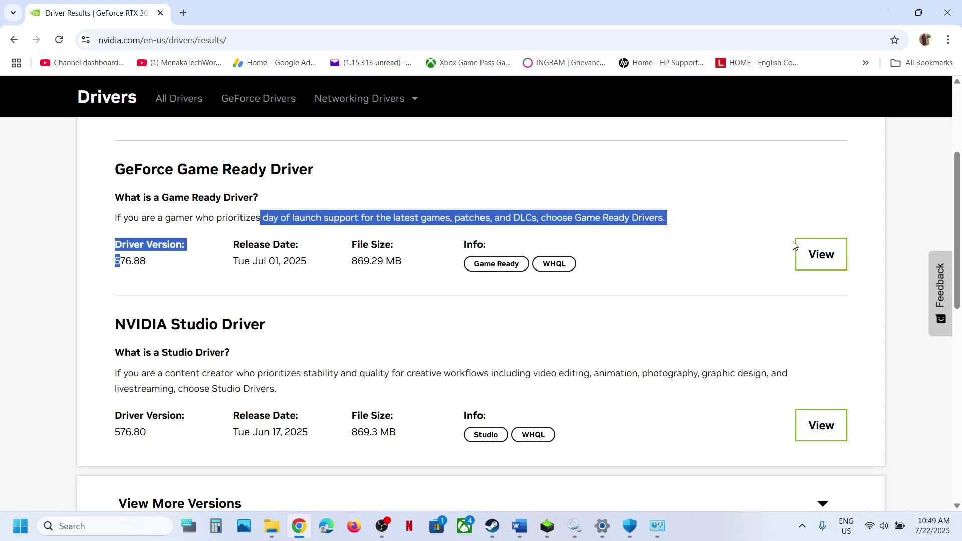
{"action": "left_click", "coordinate": [829, 265]}
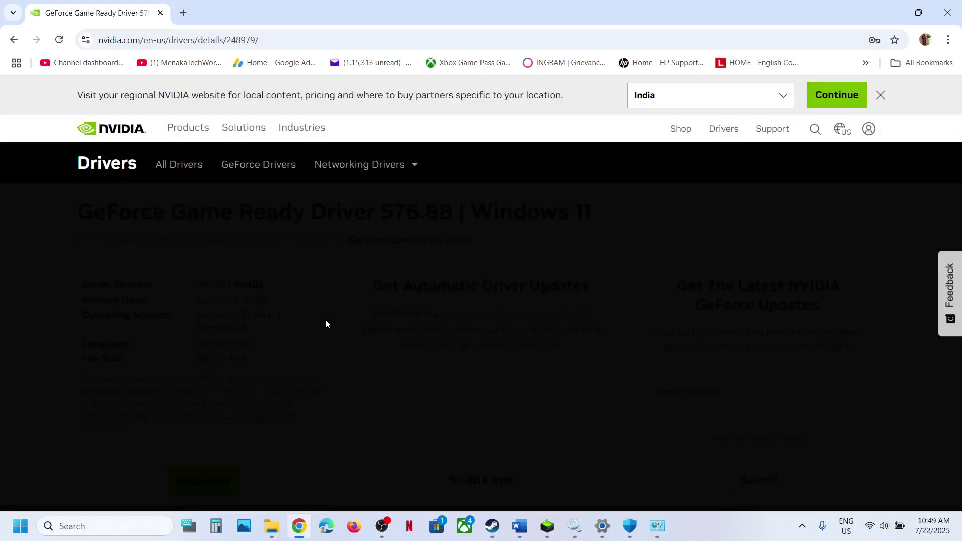
{"action": "left_click", "coordinate": [202, 480]}
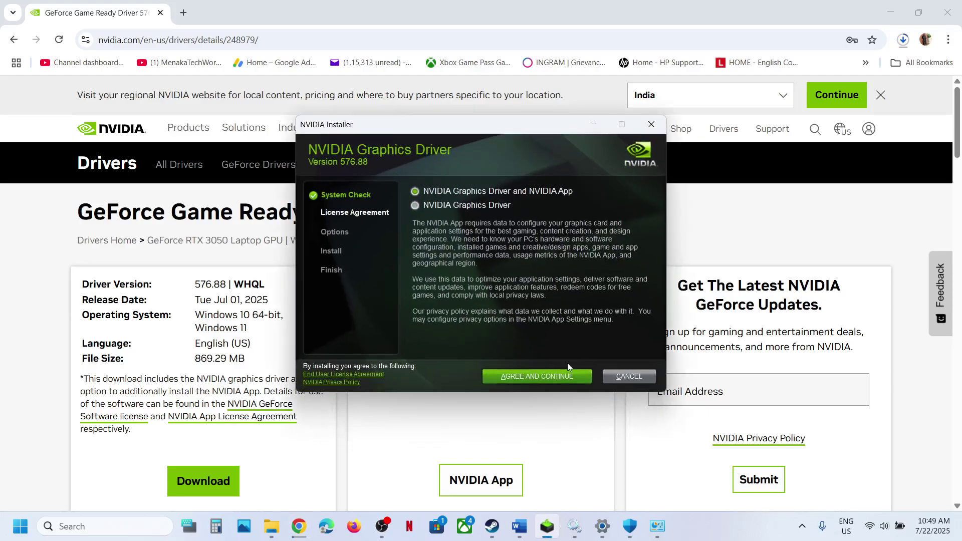
- Accept the NVIDIA installer's license agreement and proceed with the Custom (Advanced) installation to the clean installation option
{"action": "left_click", "coordinate": [555, 374]}
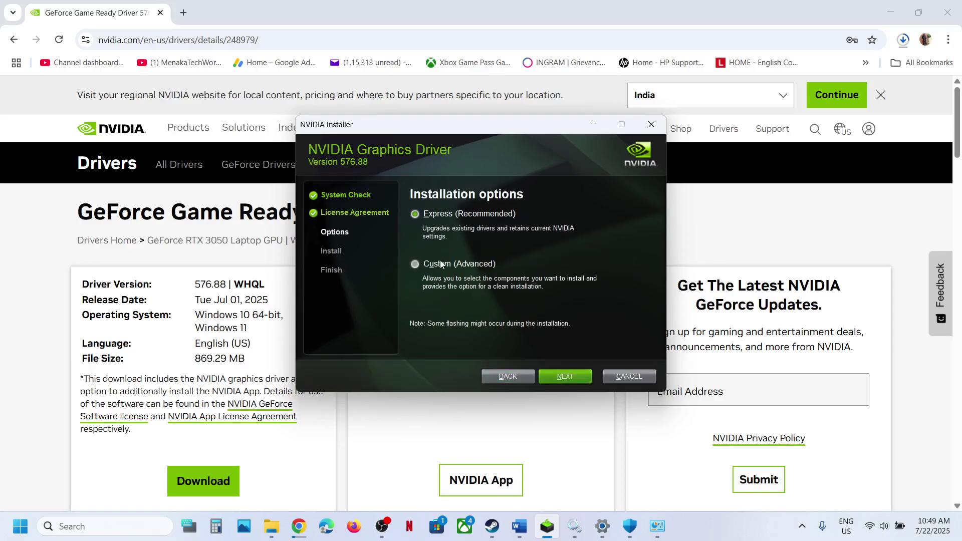
{"action": "left_click", "coordinate": [440, 264]}
{"action": "left_click", "coordinate": [564, 381]}
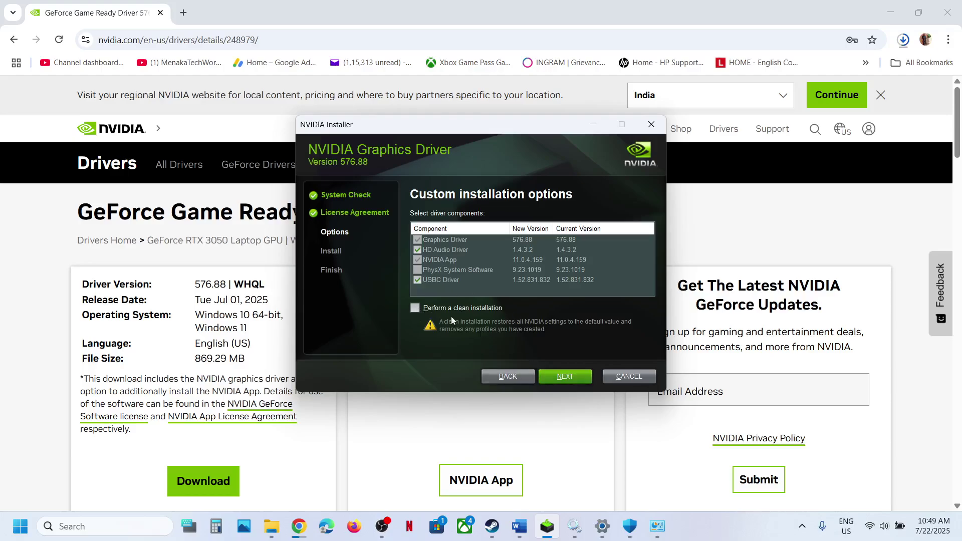
{"action": "left_click", "coordinate": [426, 418]}
- Show the Windows power options that include Restart, and switch back to the Word document
{"action": "left_click", "coordinate": [22, 525]}
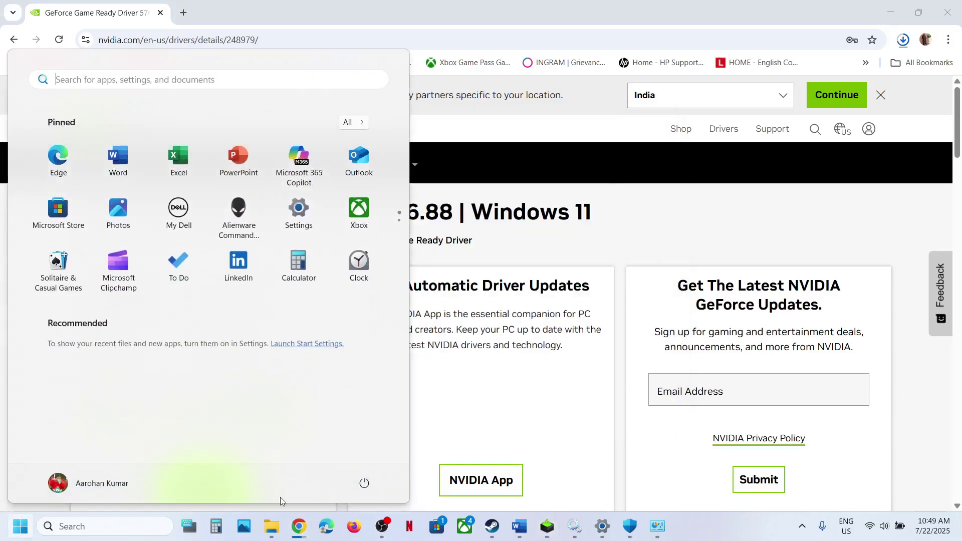
{"action": "left_click", "coordinate": [363, 484]}
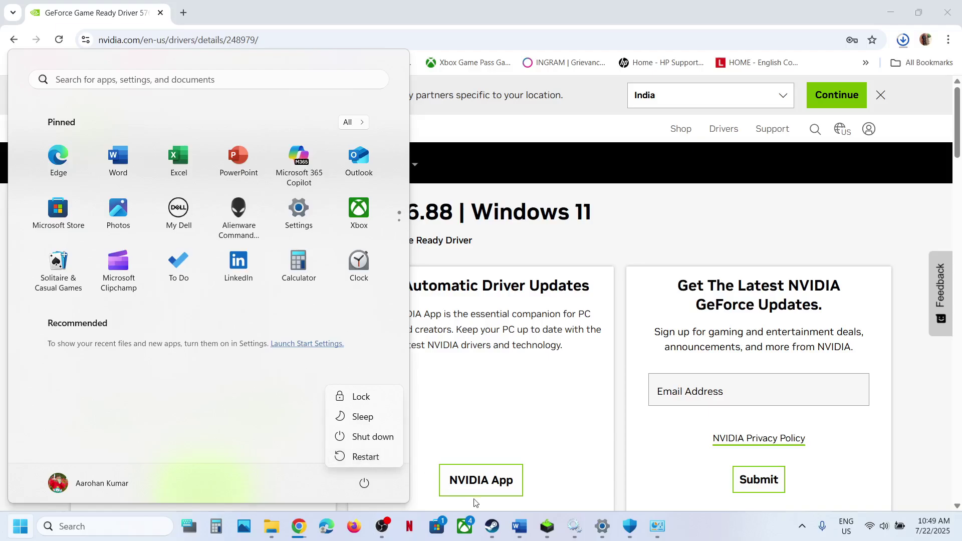
{"action": "left_click", "coordinate": [493, 526]}
{"action": "left_click", "coordinate": [519, 526]}
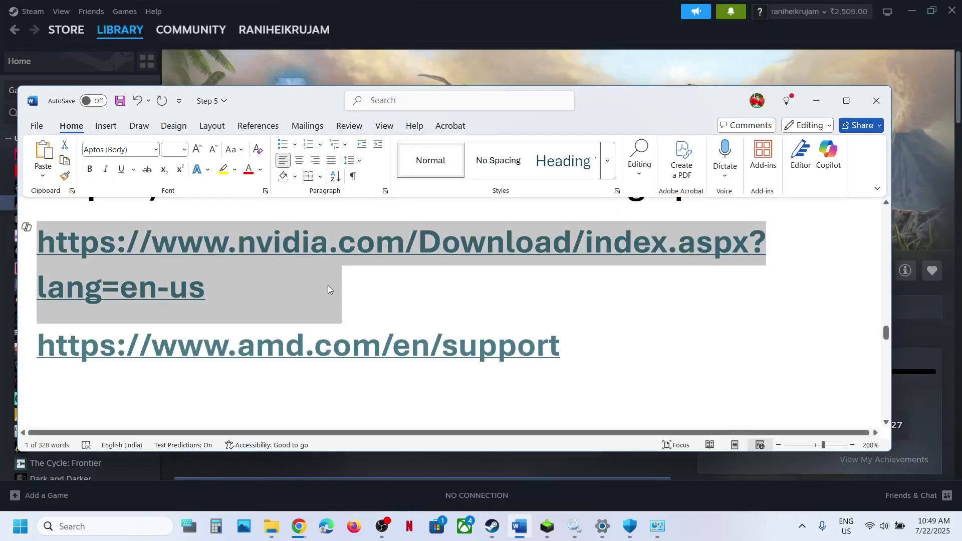
- Copy the word "graphics" from Step 12, search Windows for it, and open the Graphics settings
{"action": "scroll", "coordinate": [329, 286], "scroll_direction": "down", "scroll_amount": 2}
{"action": "scroll", "coordinate": [329, 285], "scroll_direction": "down", "scroll_amount": 1}
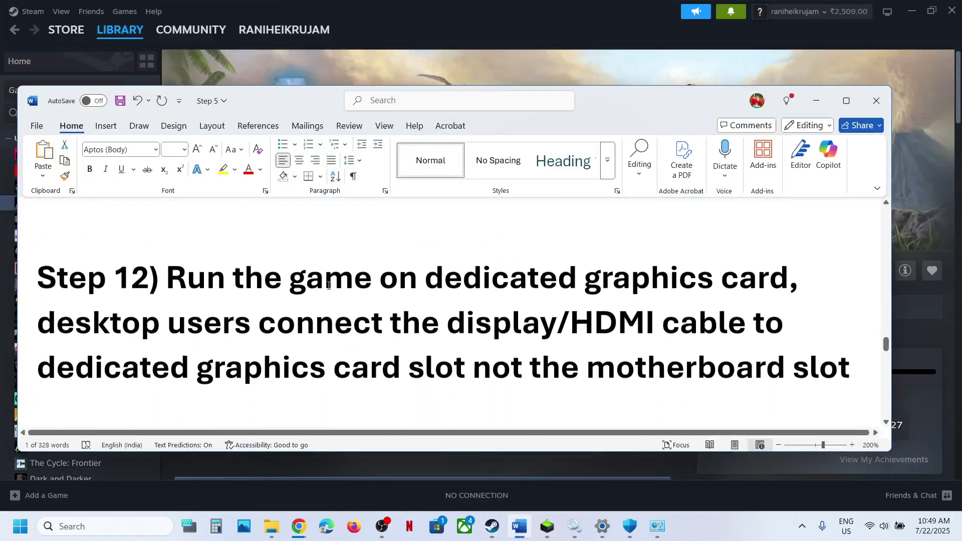
{"action": "double_click", "coordinate": [626, 281]}
{"action": "key", "text": "ctrl+c"}
{"action": "left_click", "coordinate": [129, 531]}
{"action": "key", "text": "ctrl+v"}
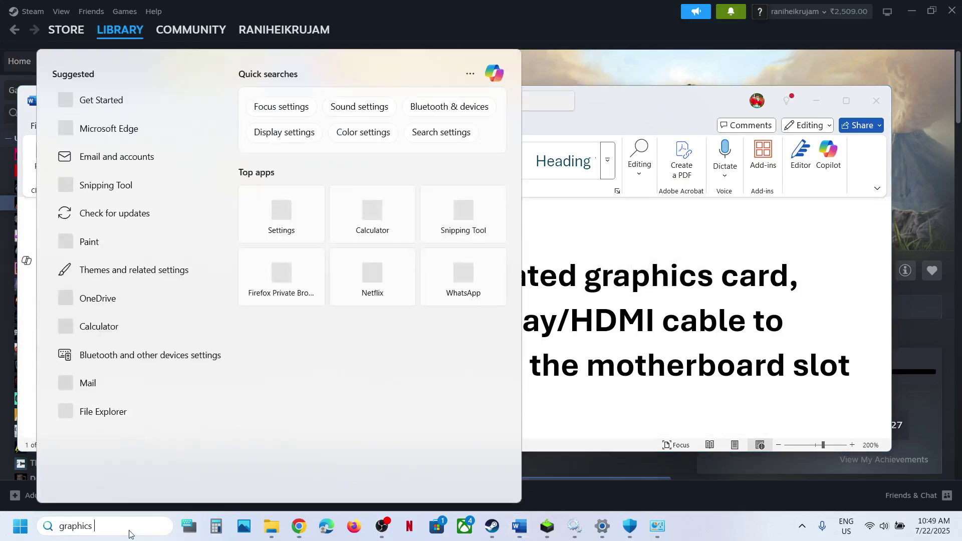
{"action": "left_click", "coordinate": [163, 150]}
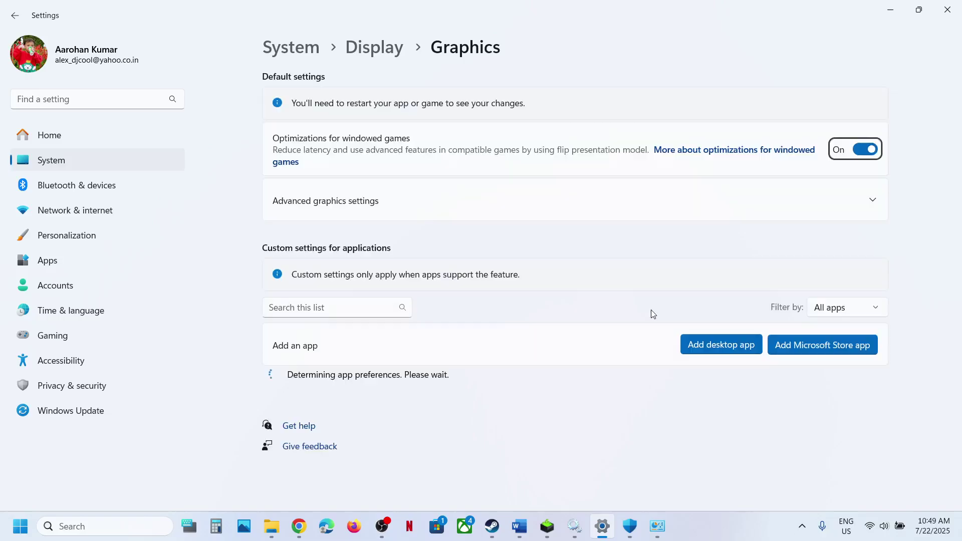
- Add the ShooterGame application from ARK's ShooterGame\Binaries\Win64 folder as a desktop app in the custom graphics settings
{"action": "left_click", "coordinate": [736, 349]}
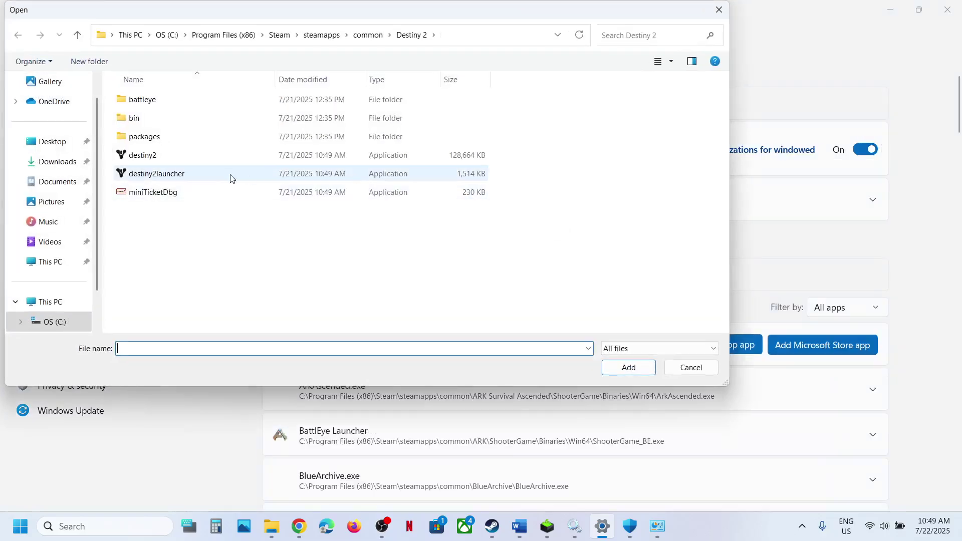
{"action": "left_click", "coordinate": [358, 36]}
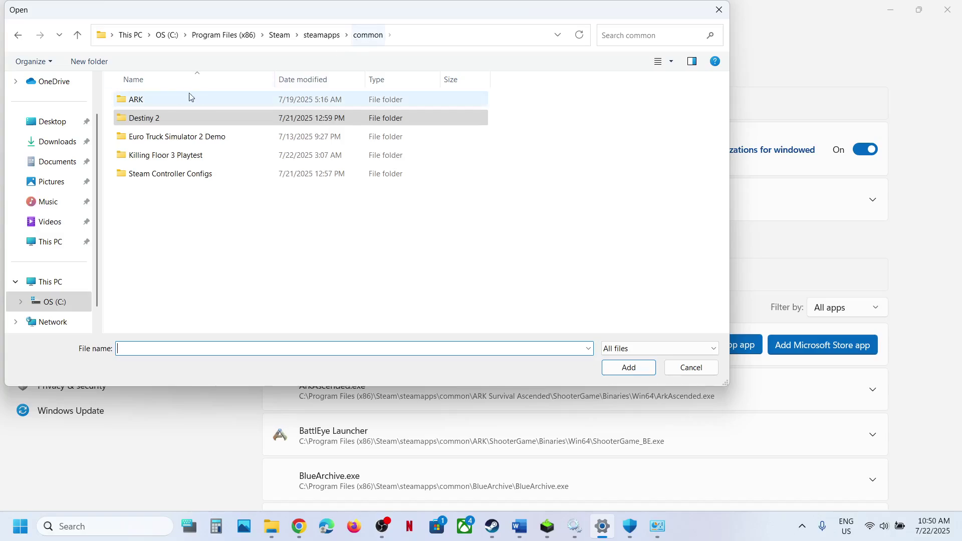
{"action": "double_click", "coordinate": [161, 100]}
{"action": "double_click", "coordinate": [169, 117]}
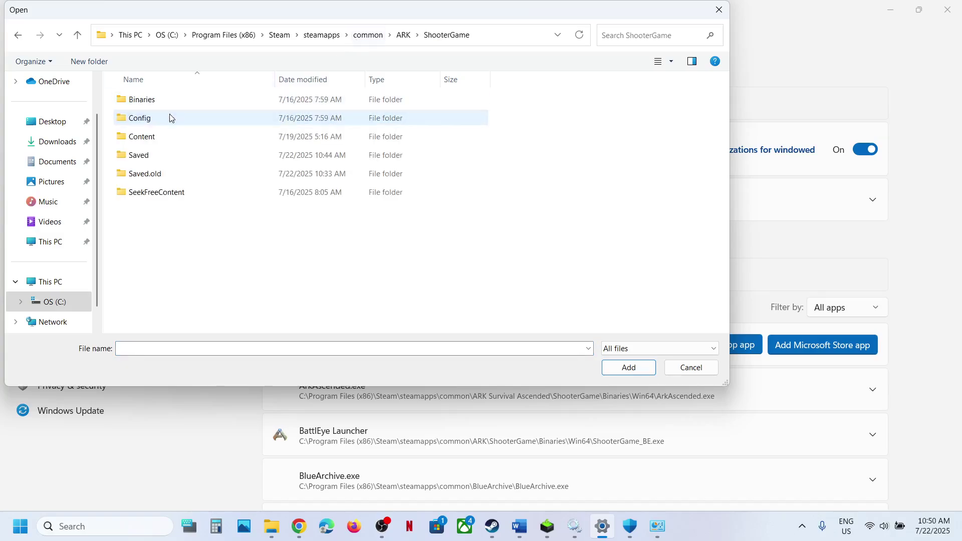
{"action": "double_click", "coordinate": [151, 99]}
{"action": "double_click", "coordinate": [150, 100]}
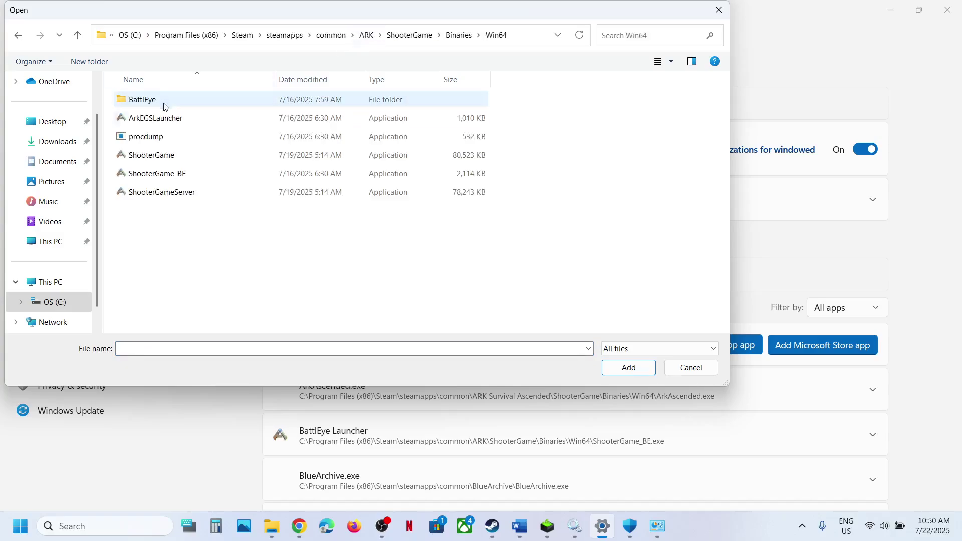
{"action": "left_click", "coordinate": [165, 157]}
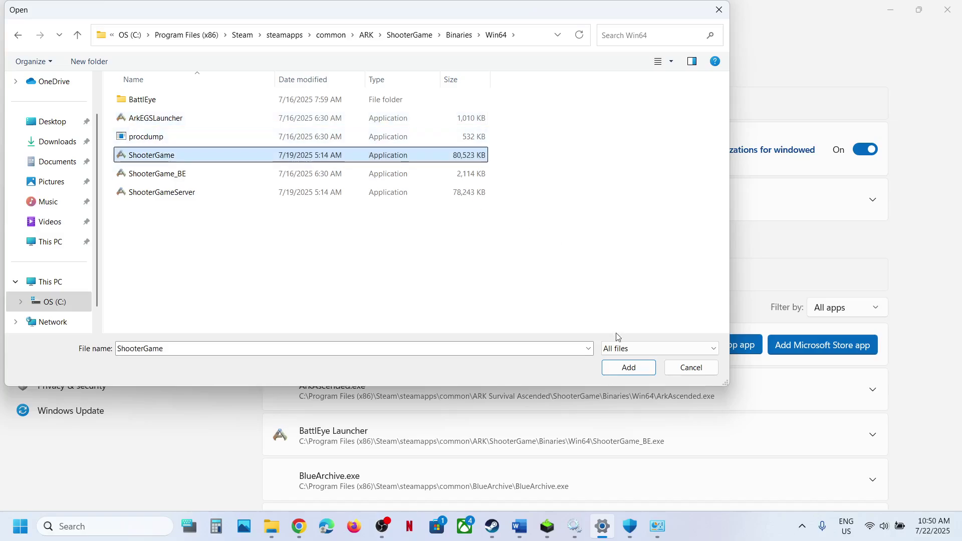
{"action": "left_click", "coordinate": [628, 367]}
- Set ShooterGame's GPU preference to High Performance (NVIDIA GeForce RTX 3050 Laptop GPU) and close Settings
{"action": "scroll", "coordinate": [476, 398], "scroll_direction": "down", "scroll_amount": 8}
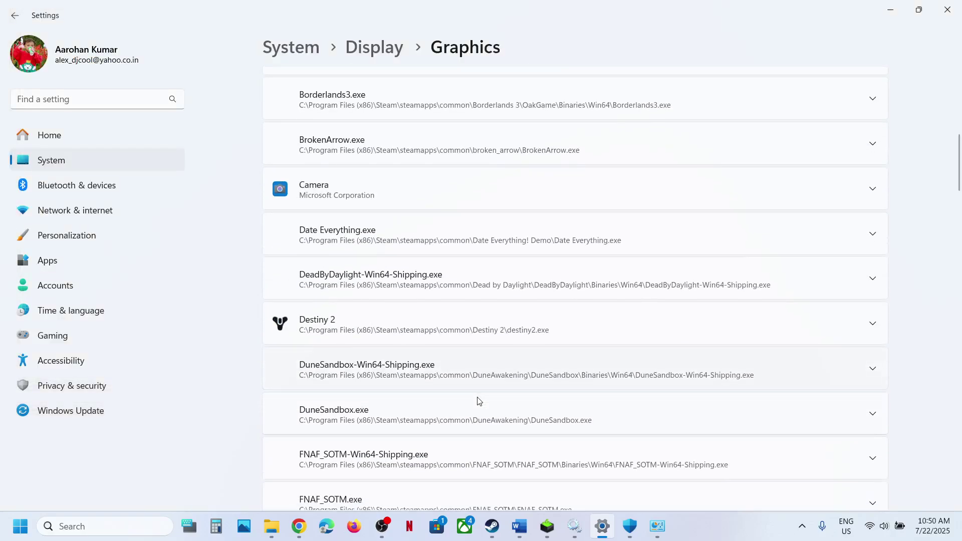
{"action": "scroll", "coordinate": [477, 401], "scroll_direction": "down", "scroll_amount": 15}
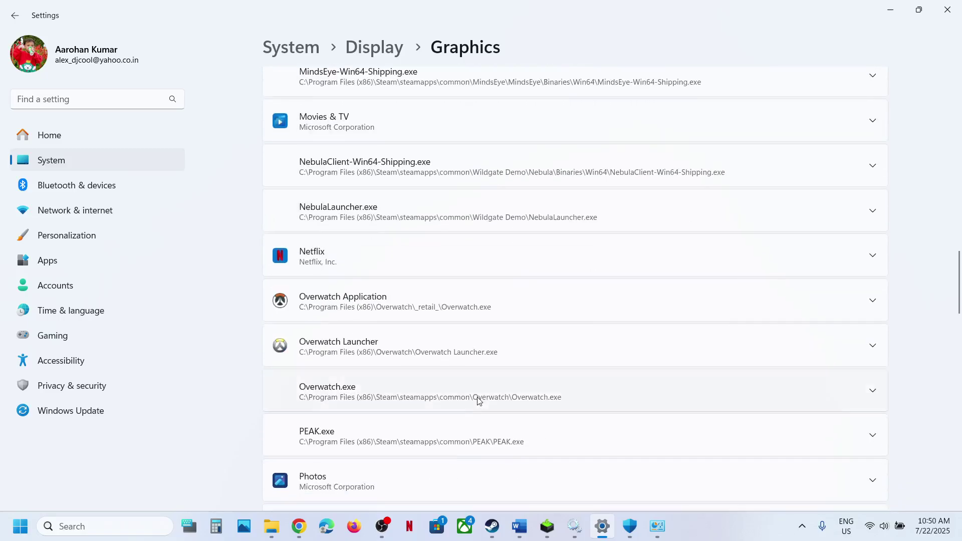
{"action": "scroll", "coordinate": [477, 400], "scroll_direction": "down", "scroll_amount": 15}
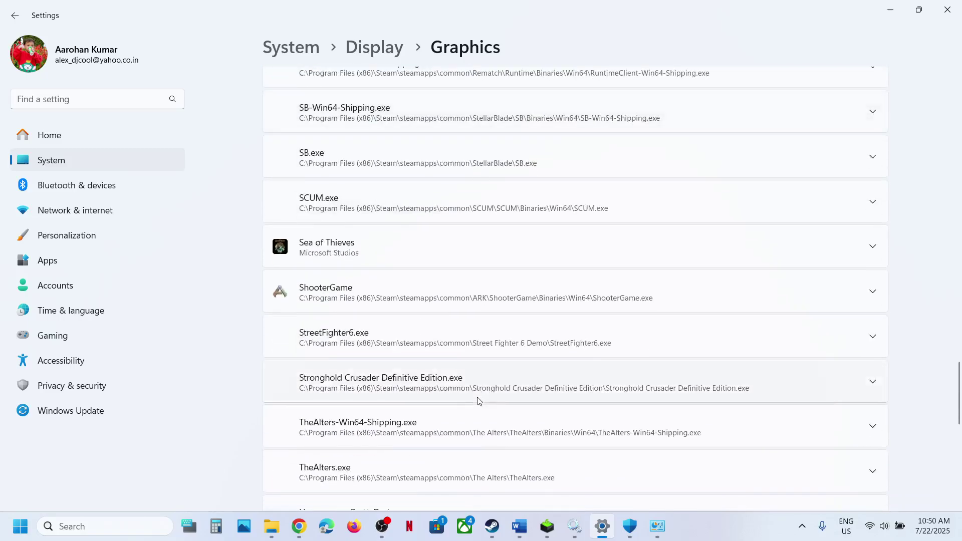
{"action": "scroll", "coordinate": [477, 400], "scroll_direction": "down", "scroll_amount": 5}
{"action": "scroll", "coordinate": [478, 400], "scroll_direction": "up", "scroll_amount": 3}
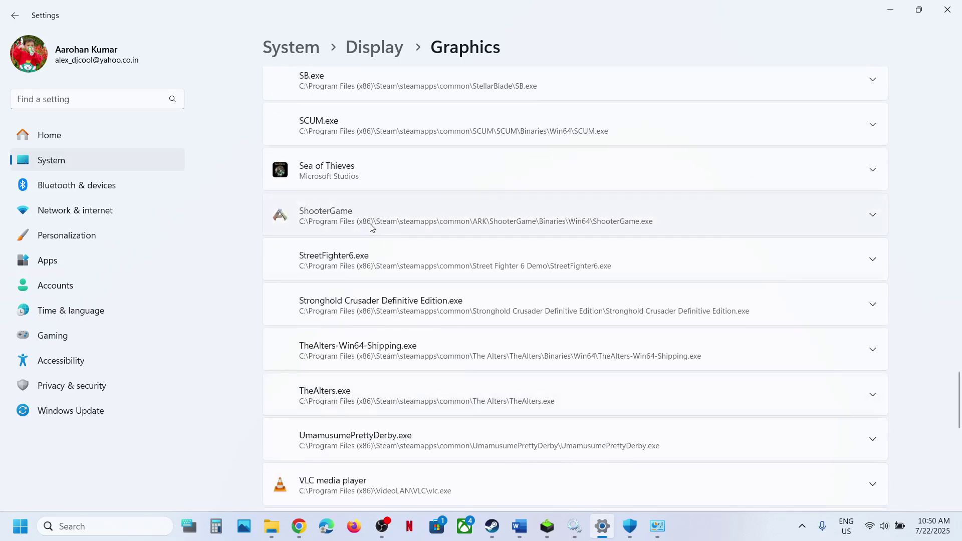
{"action": "scroll", "coordinate": [371, 227], "scroll_direction": "up", "scroll_amount": 1}
{"action": "left_click", "coordinate": [563, 283]}
{"action": "left_click", "coordinate": [697, 314]}
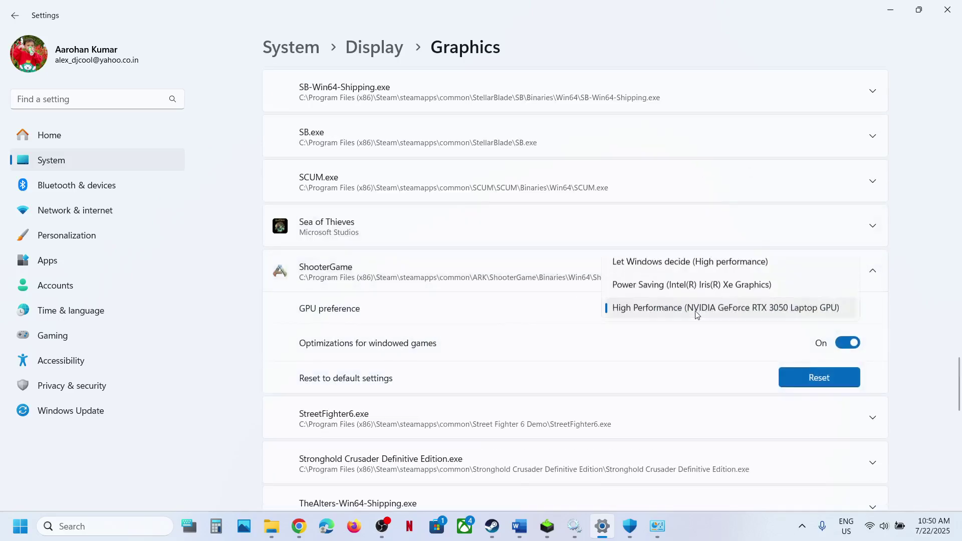
{"action": "left_click", "coordinate": [734, 312]}
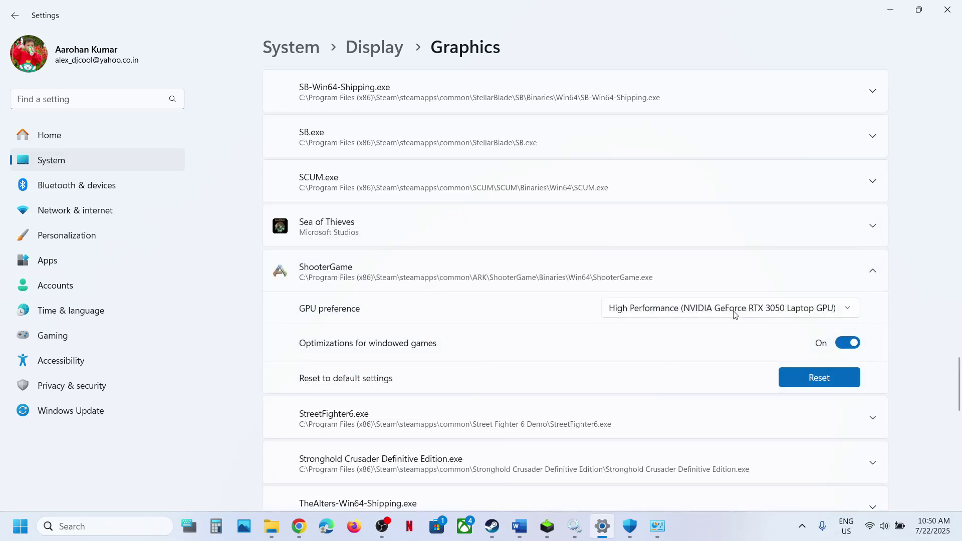
{"action": "left_click", "coordinate": [949, 16]}
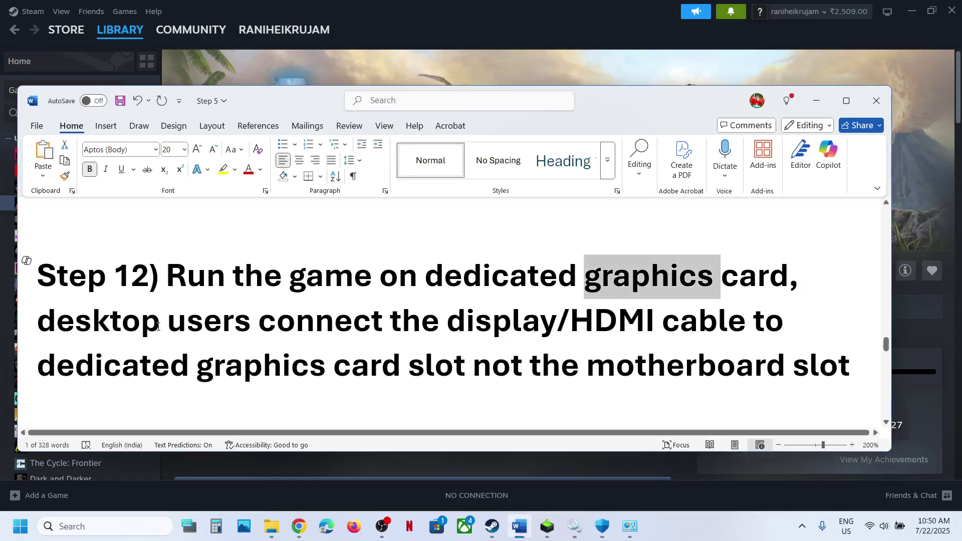
- Review the Step 12 advice on connecting the desktop display cable, and read Step 13 on launch options
{"action": "left_click_drag", "start_coordinate": [158, 326], "coordinate": [388, 360]}
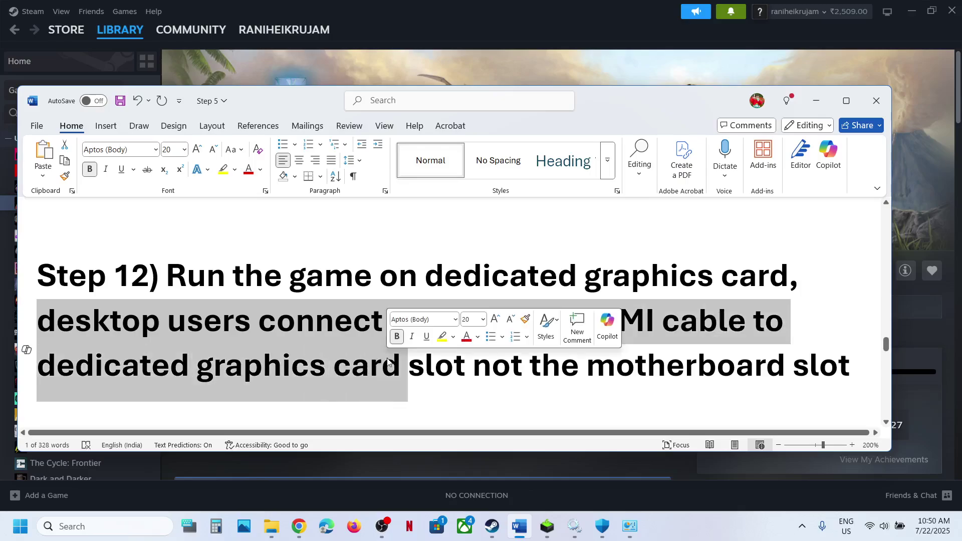
{"action": "left_click_drag", "start_coordinate": [500, 366], "coordinate": [786, 365]}
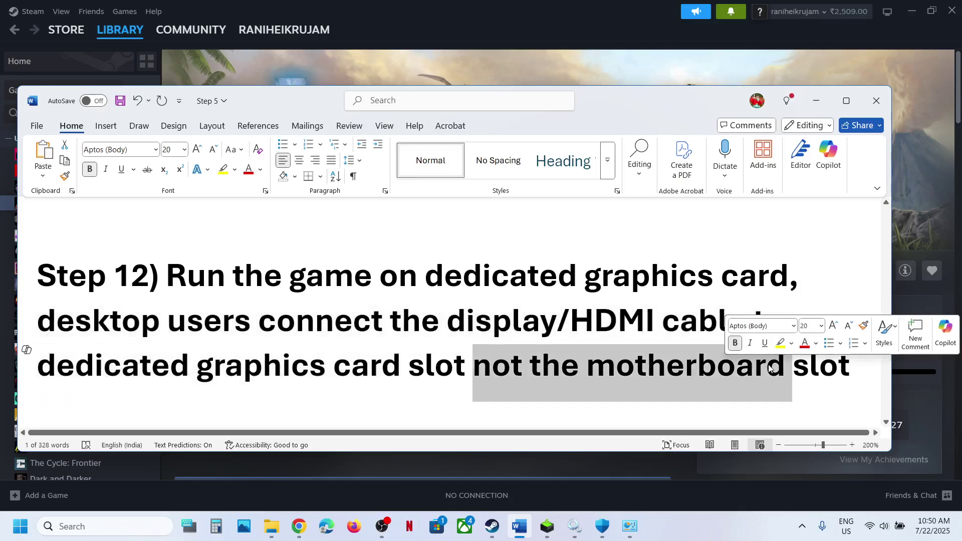
{"action": "left_click", "coordinate": [318, 353]}
{"action": "scroll", "coordinate": [318, 350], "scroll_direction": "down", "scroll_amount": 4}
{"action": "scroll", "coordinate": [317, 351], "scroll_direction": "up", "scroll_amount": 1}
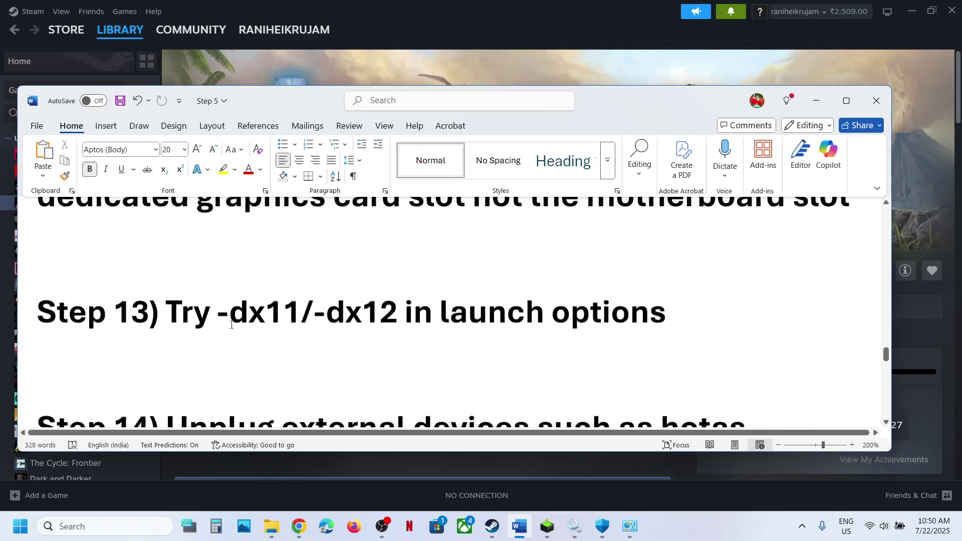
- Switch to Steam and open the launch options field in ARK: Survival Evolved's properties
{"action": "left_click", "coordinate": [328, 49]}
{"action": "right_click", "coordinate": [83, 208]}
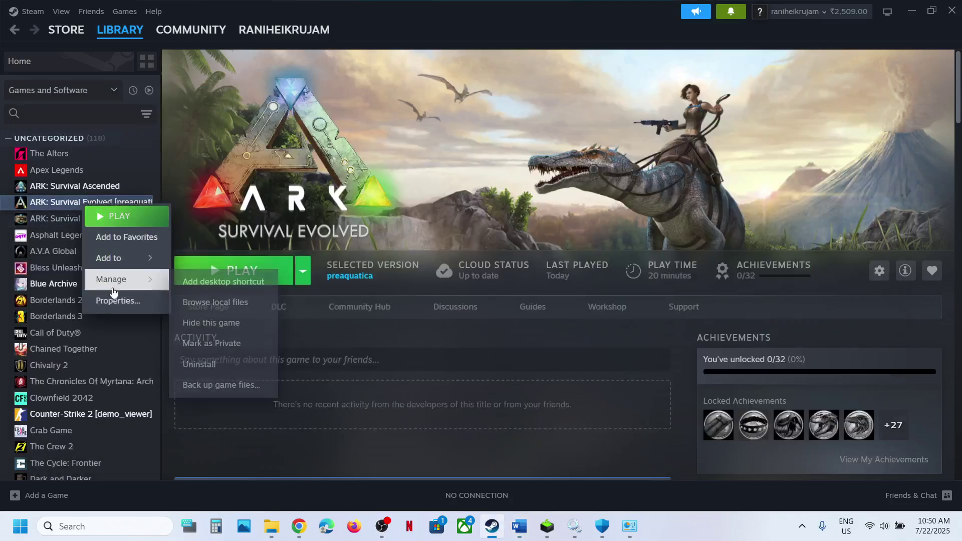
{"action": "left_click", "coordinate": [114, 300]}
{"action": "left_click", "coordinate": [406, 371]}
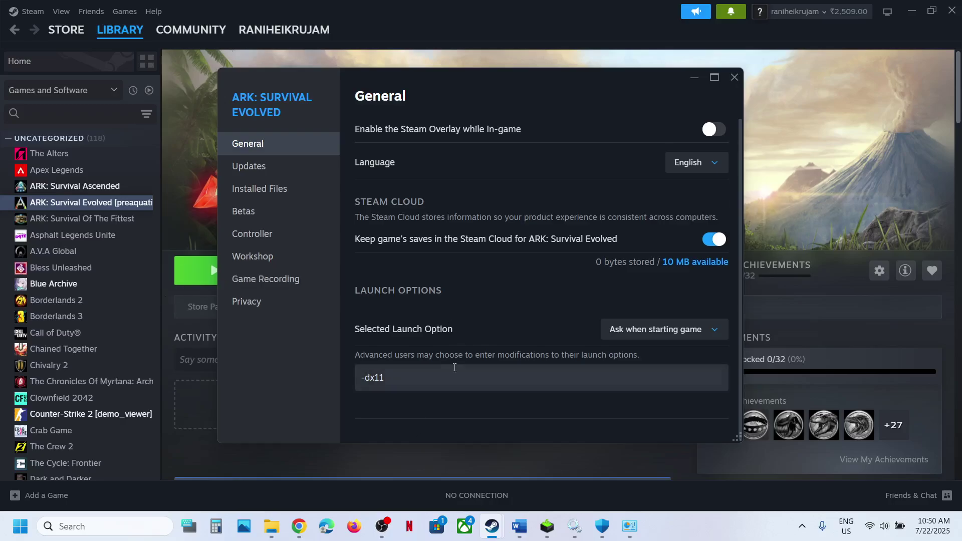
- Replace ARK: Survival Evolved's launch option with -dx12
{"action": "left_click_drag", "start_coordinate": [423, 377], "coordinate": [266, 377]}
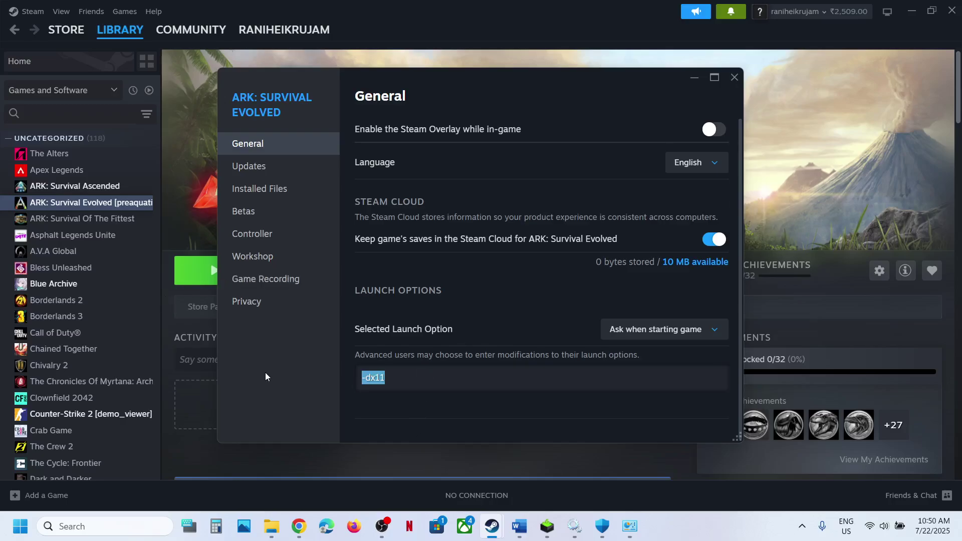
{"action": "type", "text": "-dx1"}
{"action": "type", "text": "2"}
{"action": "key", "text": "BackSpace"}
{"action": "type", "text": "12"}
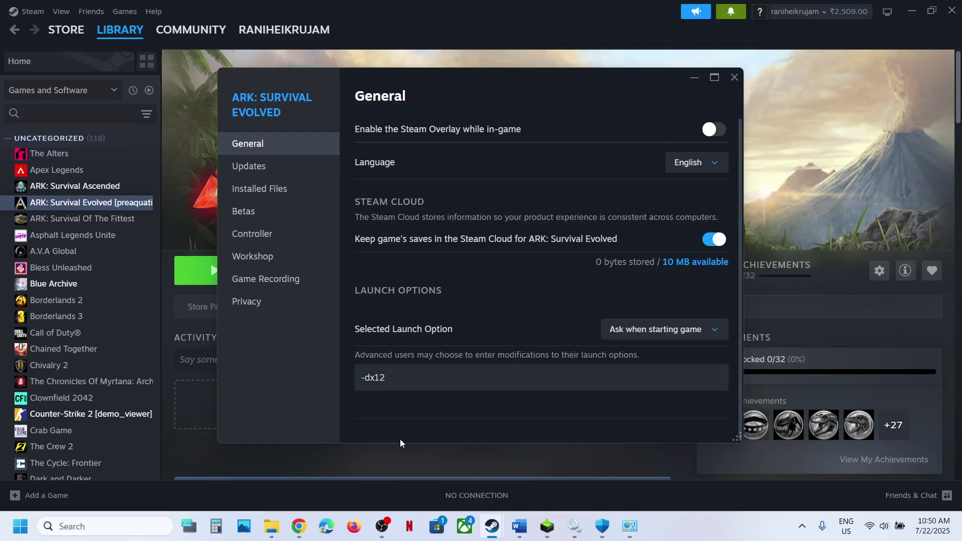
- Clear ARK: Survival Evolved's launch options and close its properties
{"action": "left_click_drag", "start_coordinate": [413, 375], "coordinate": [260, 372]}
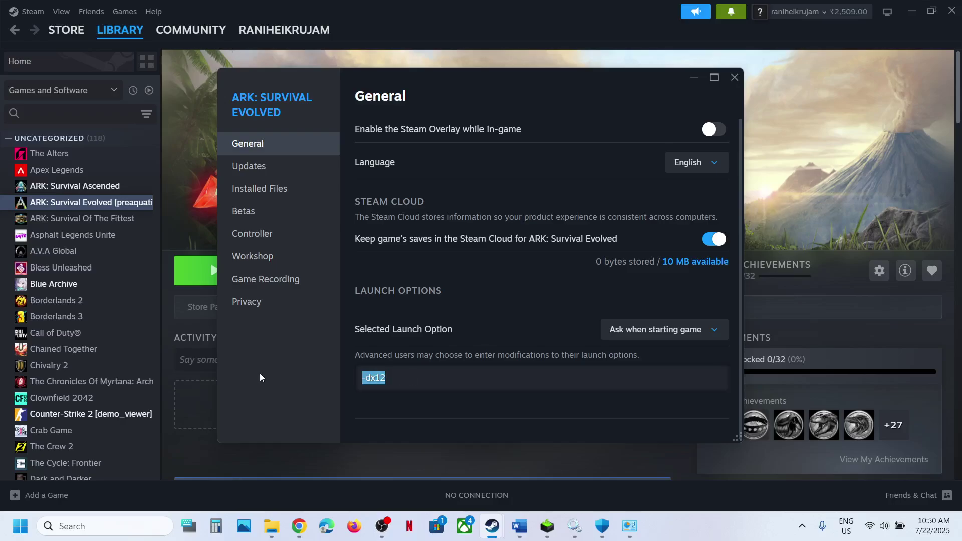
{"action": "key", "text": "BackSpace"}
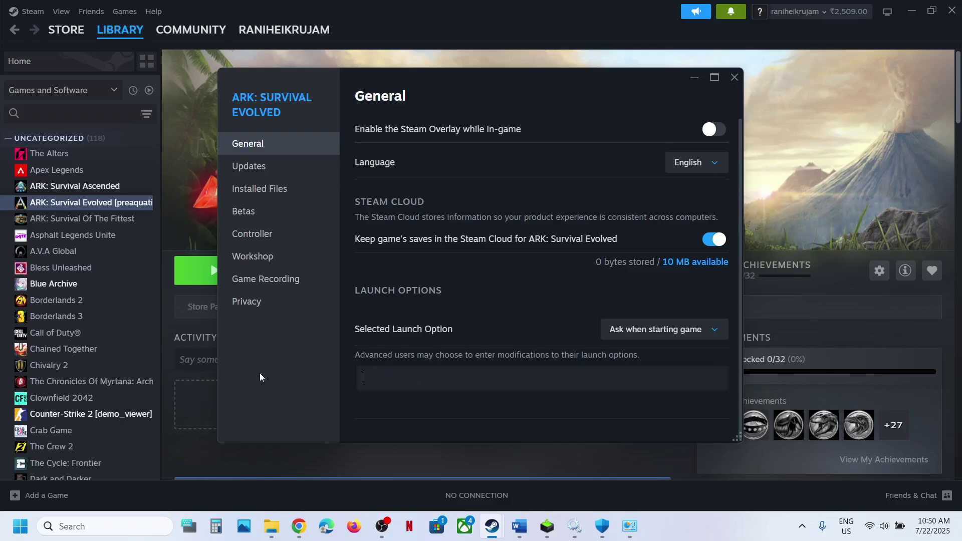
{"action": "left_click", "coordinate": [734, 78]}
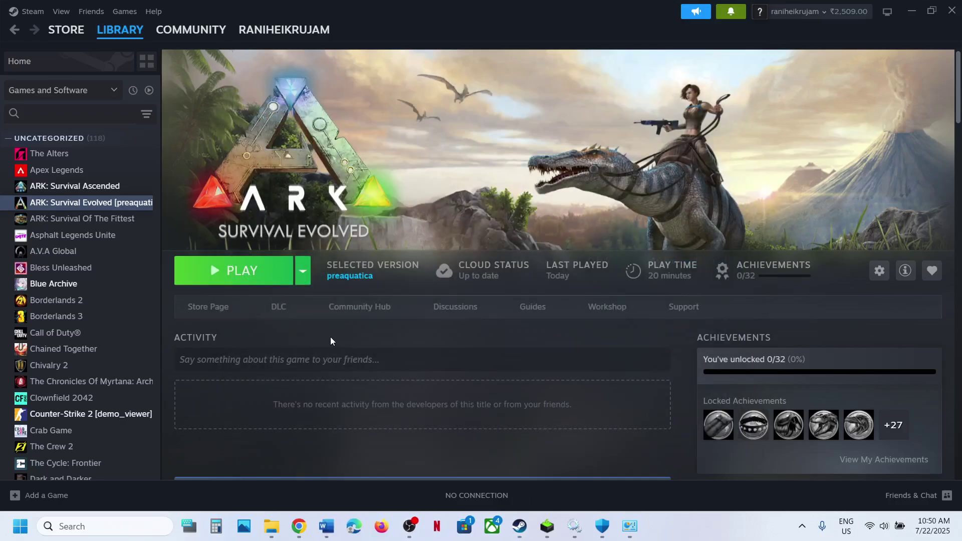
- Switch to the Word guide, maximize it, and read Step 14 on unplugging external devices and disabling the Steam overlay
{"action": "left_click", "coordinate": [328, 526]}
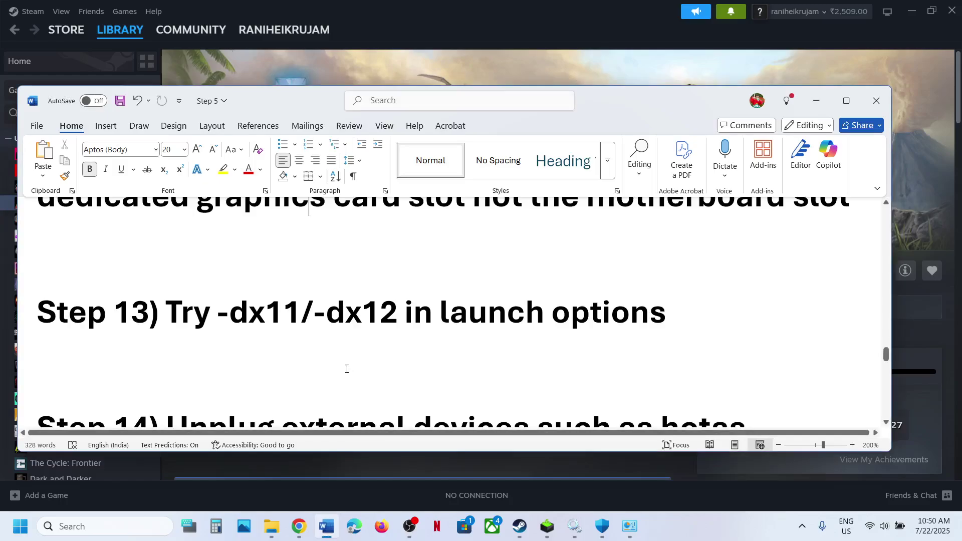
{"action": "scroll", "coordinate": [601, 311], "scroll_direction": "down", "scroll_amount": 3}
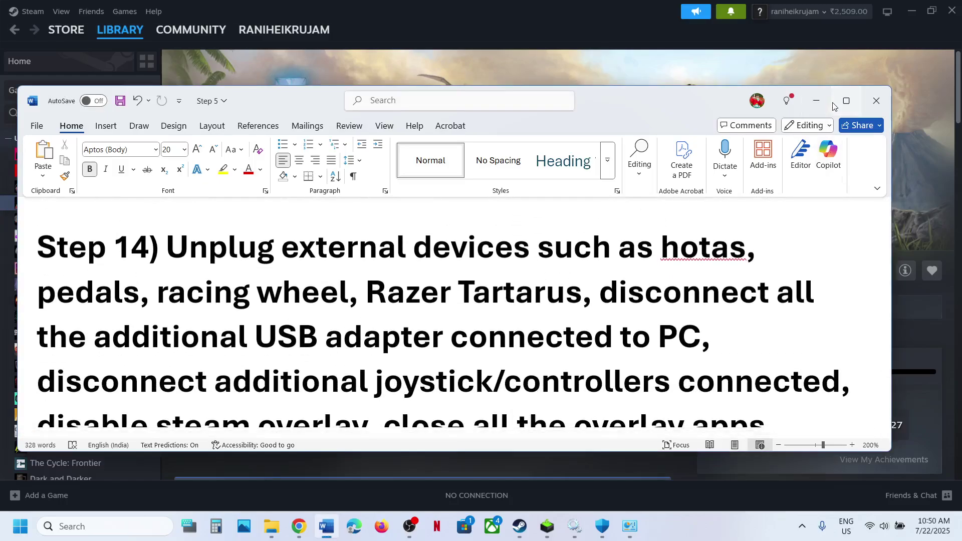
{"action": "left_click", "coordinate": [846, 101]}
{"action": "left_click_drag", "start_coordinate": [644, 161], "coordinate": [439, 299]}
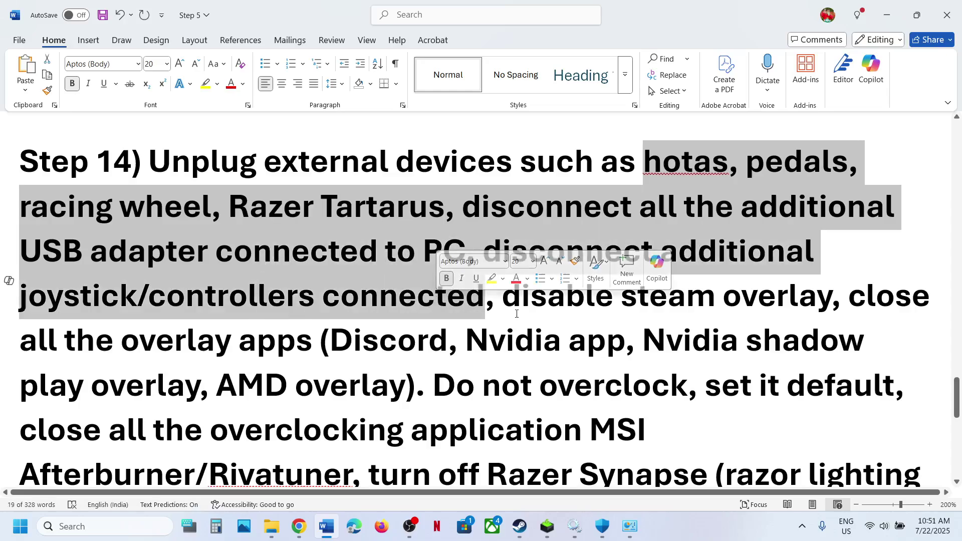
{"action": "left_click_drag", "start_coordinate": [503, 296], "coordinate": [755, 298]}
- Switch to Steam, check the Steam Overlay setting in ARK: Survival Evolved's properties, and close them
{"action": "key", "text": "alt+Tab"}
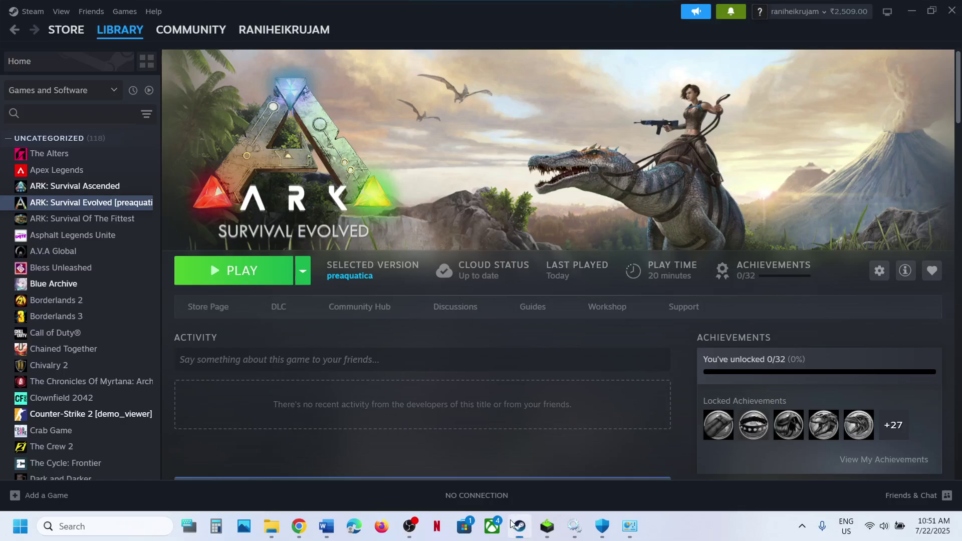
{"action": "right_click", "coordinate": [103, 202]}
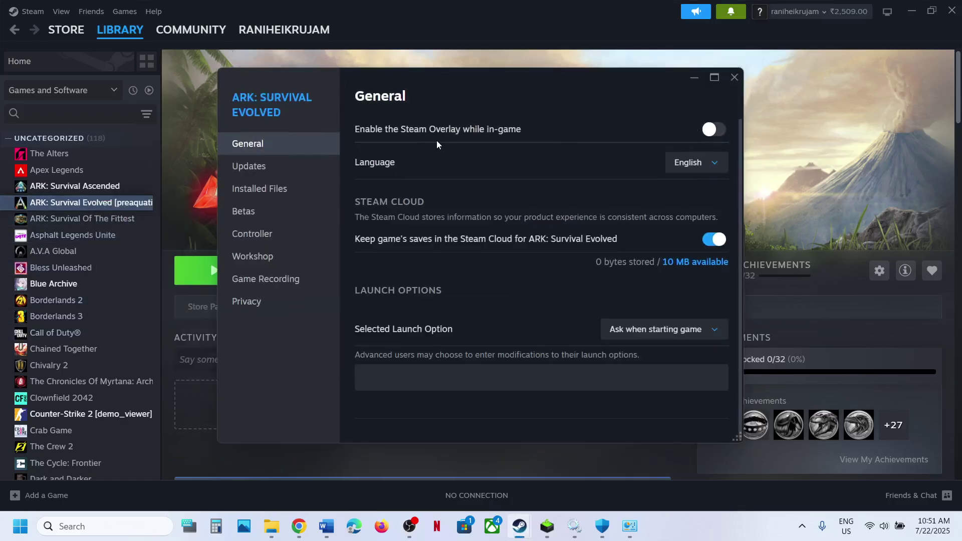
{"action": "left_click", "coordinate": [735, 78]}
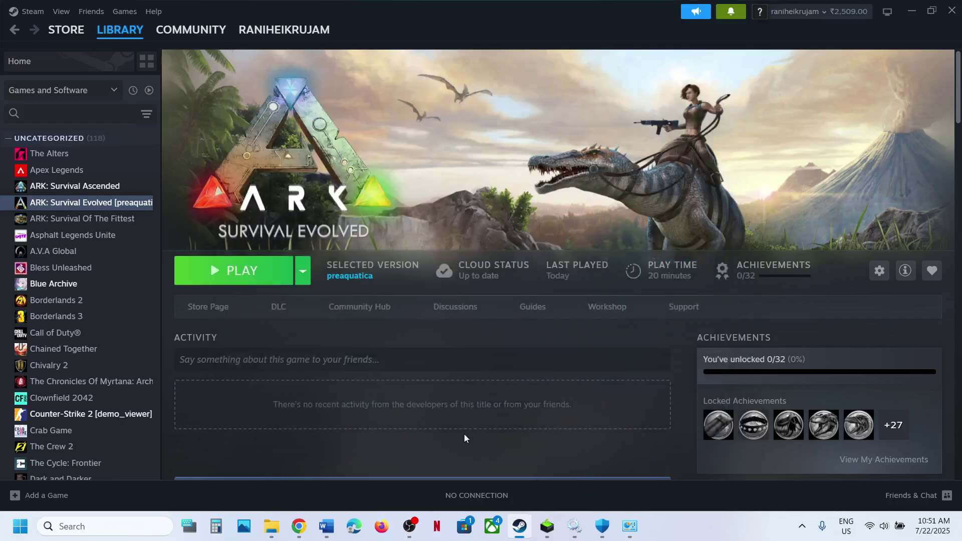
- Return to the Word guide and review the Step 14 advice on closing overlay apps, avoiding overclocking, and closing overclocking applications
{"action": "left_click", "coordinate": [326, 526]}
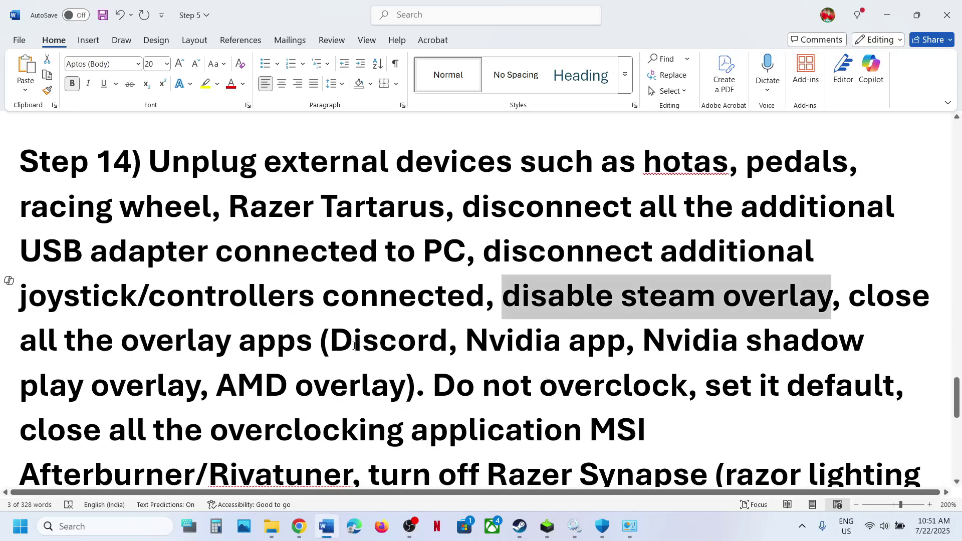
{"action": "left_click_drag", "start_coordinate": [355, 346], "coordinate": [416, 346]}
{"action": "scroll", "coordinate": [476, 277], "scroll_direction": "down", "scroll_amount": 3}
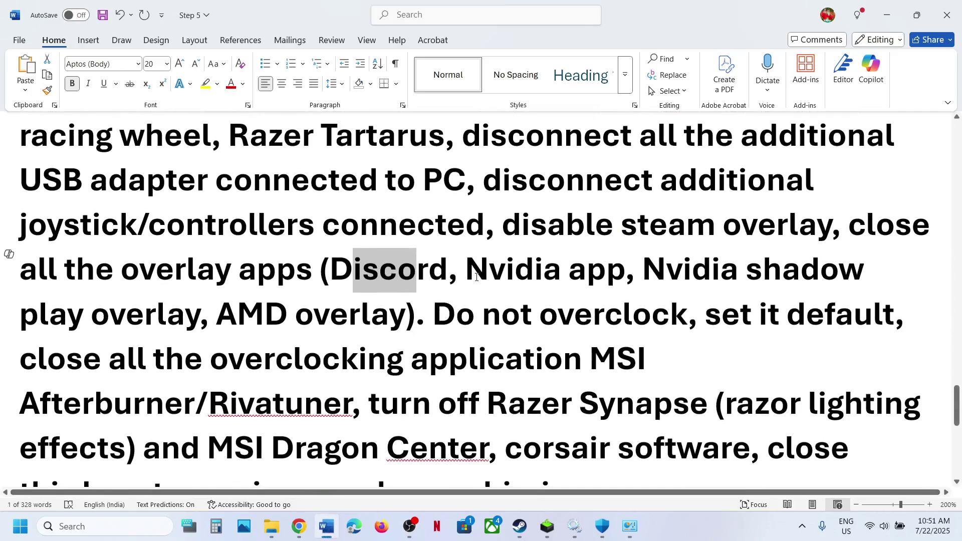
{"action": "left_click_drag", "start_coordinate": [476, 277], "coordinate": [586, 273]}
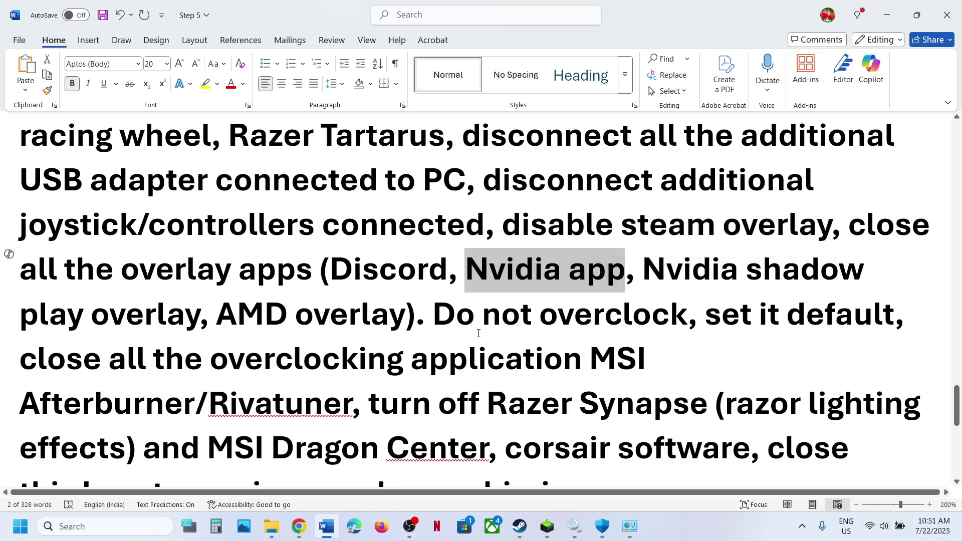
{"action": "left_click_drag", "start_coordinate": [851, 224], "coordinate": [318, 269]}
{"action": "scroll", "coordinate": [325, 266], "scroll_direction": "down", "scroll_amount": 3}
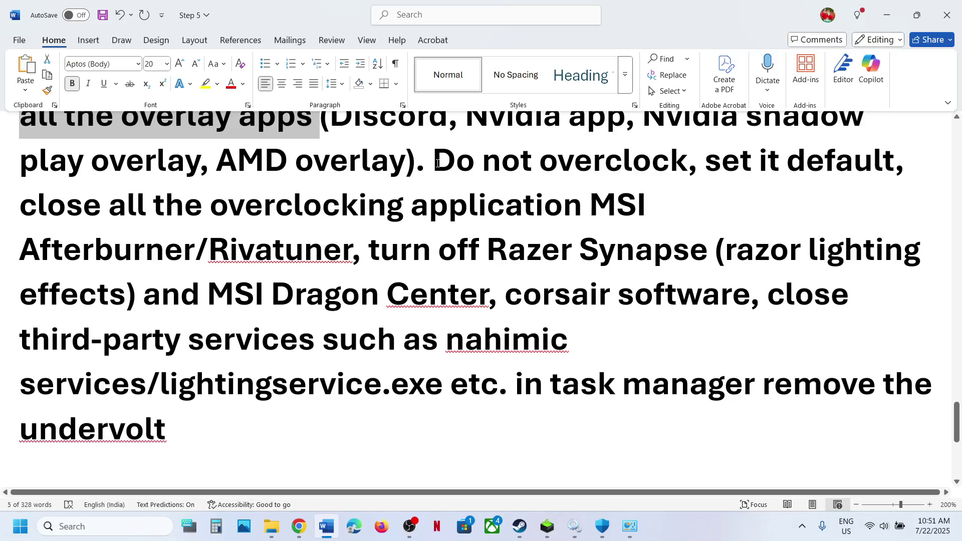
{"action": "scroll", "coordinate": [437, 163], "scroll_direction": "up", "scroll_amount": 3}
{"action": "scroll", "coordinate": [345, 288], "scroll_direction": "down", "scroll_amount": 2}
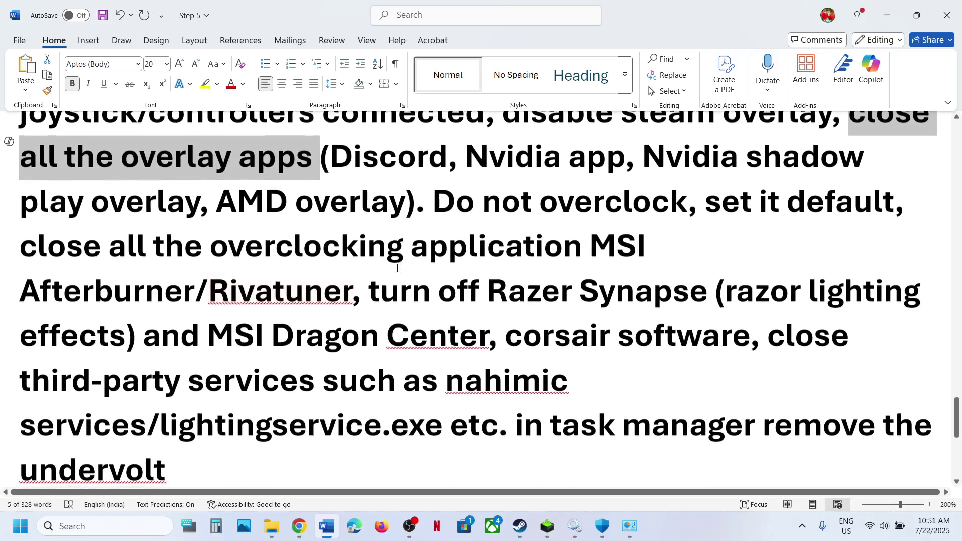
{"action": "left_click_drag", "start_coordinate": [438, 202], "coordinate": [894, 203]}
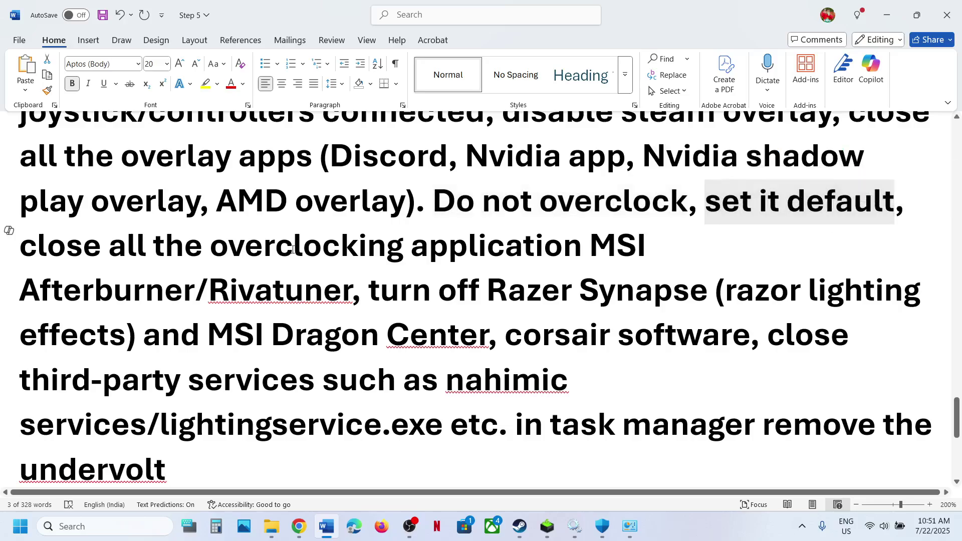
{"action": "left_click_drag", "start_coordinate": [109, 246], "coordinate": [589, 247]}
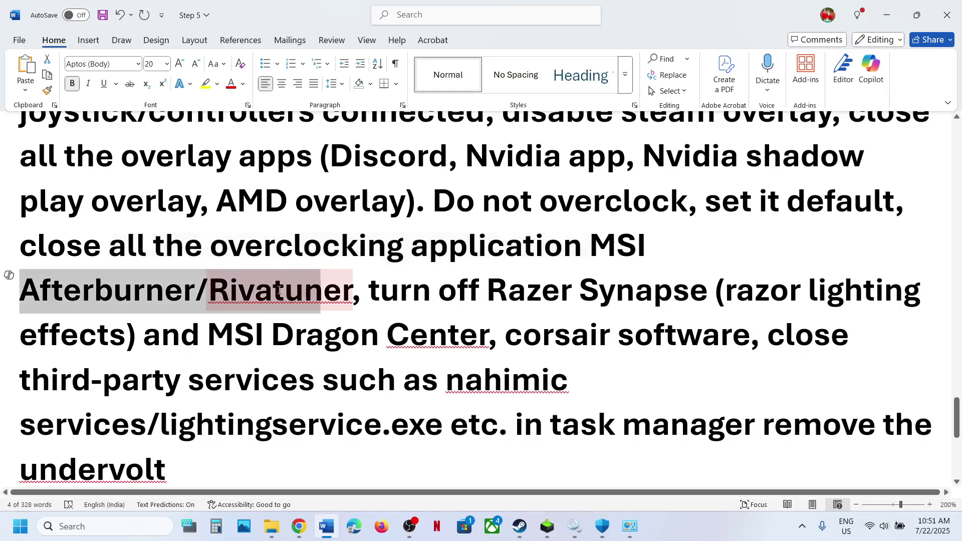